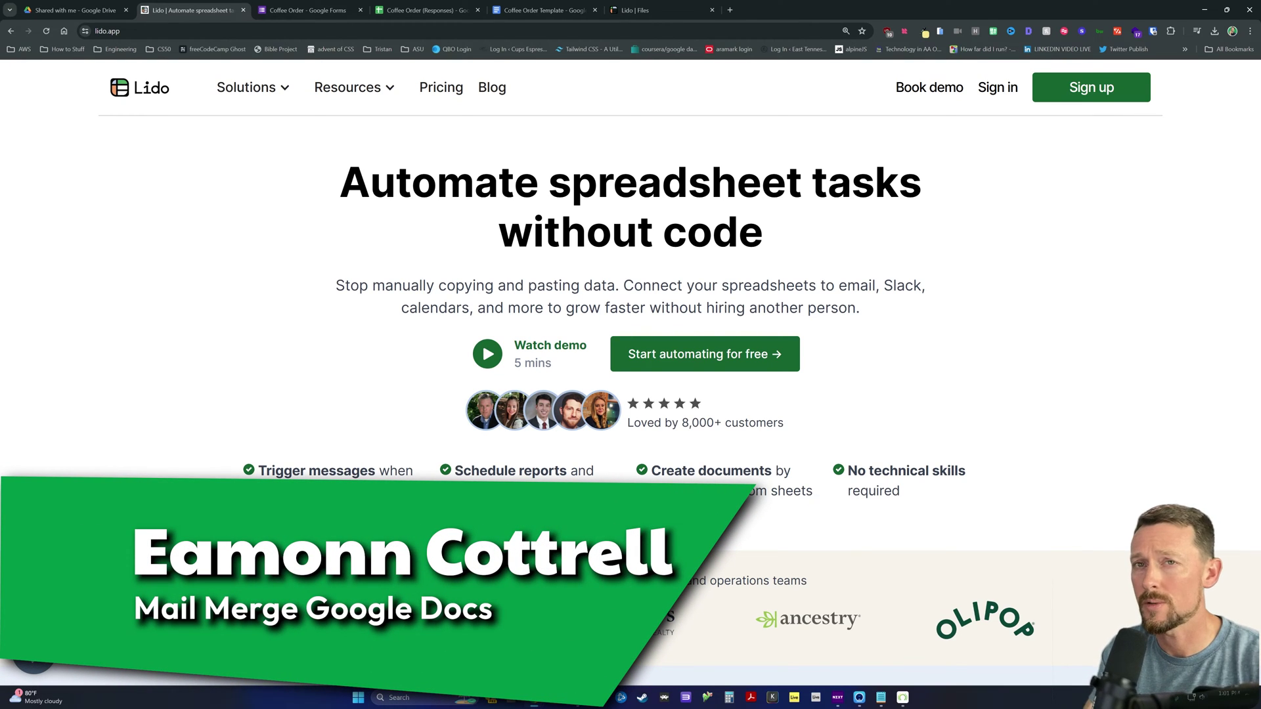
Step: Select and deselect the Lido homepage headline, then switch to the Coffee Order form's responses
left_click_drag(339, 171, 765, 246)
left_click(496, 227)
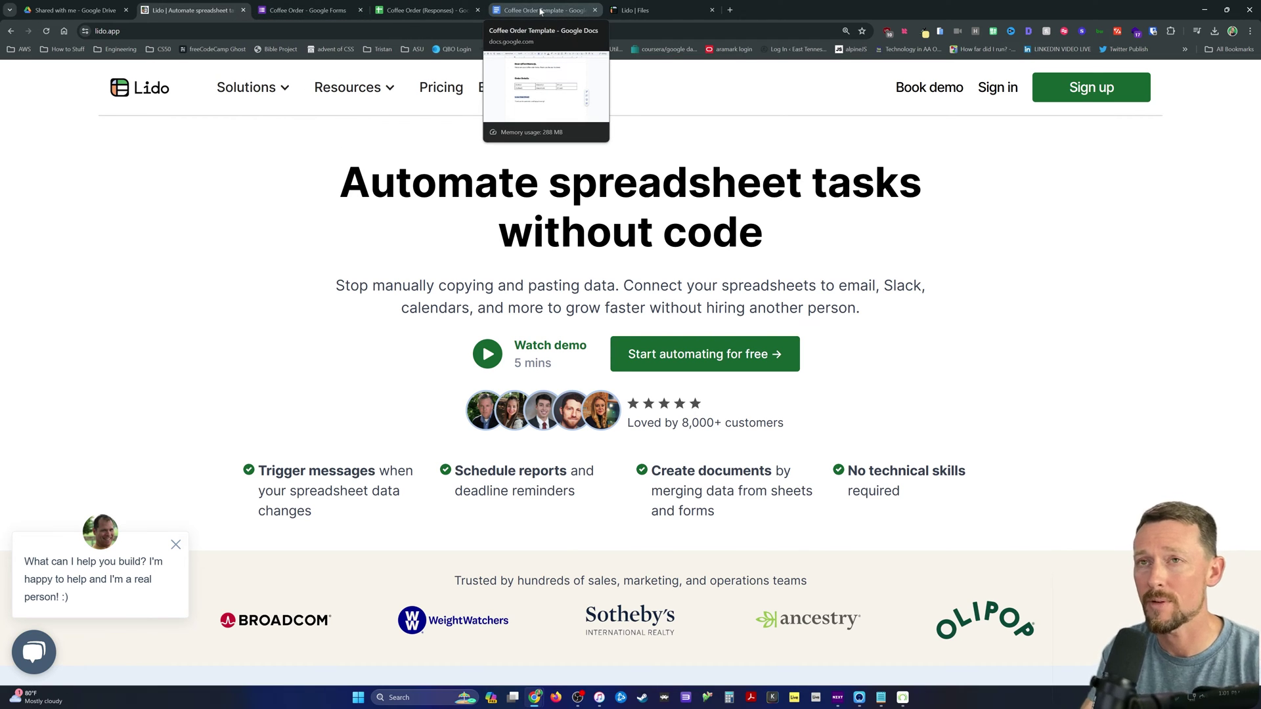
left_click(302, 10)
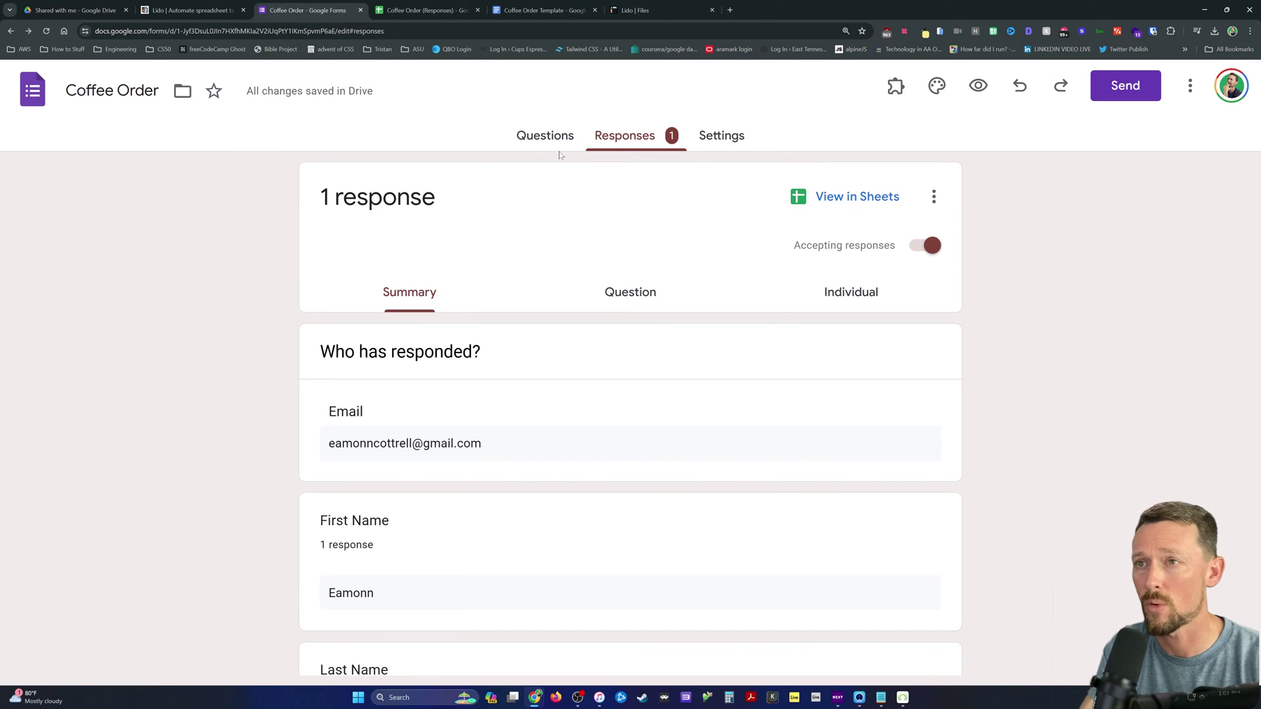
Step: Review the Coffee Order form's questions, then open its responses in a linked Google Sheet
left_click(547, 137)
scroll(593, 296, "down", 5)
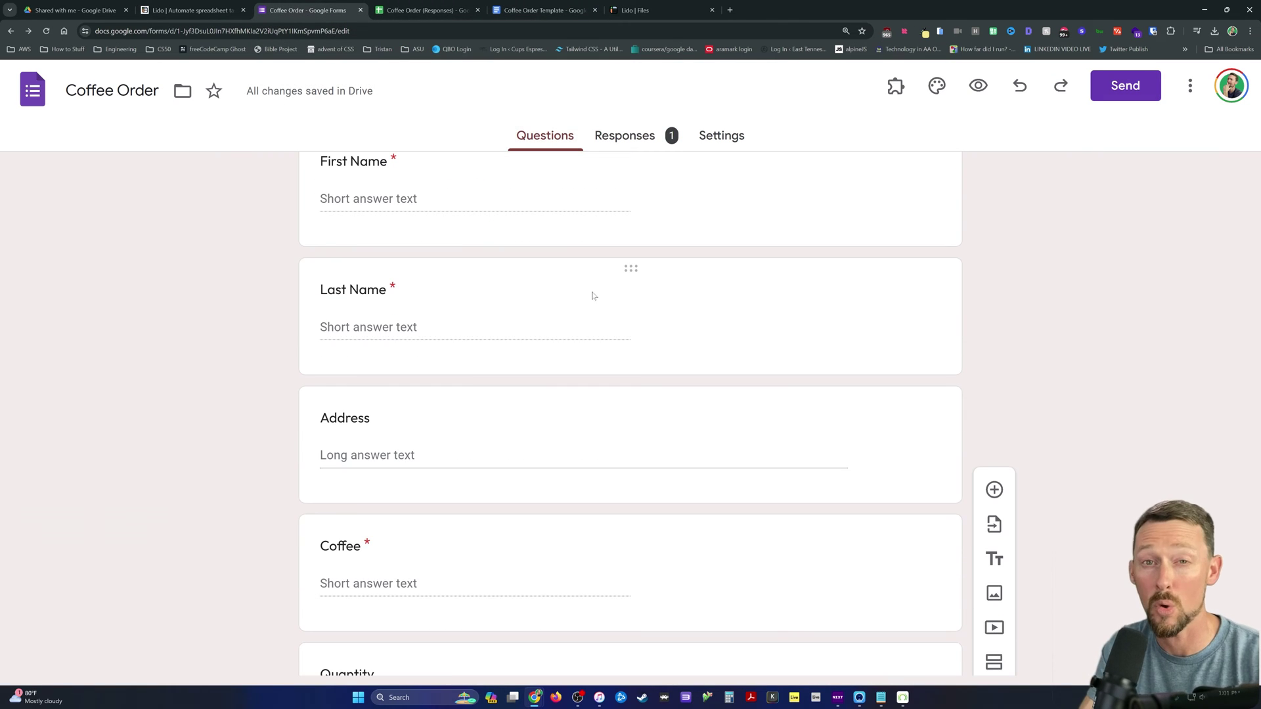
scroll(594, 296, "down", 7)
scroll(592, 273, "up", 2)
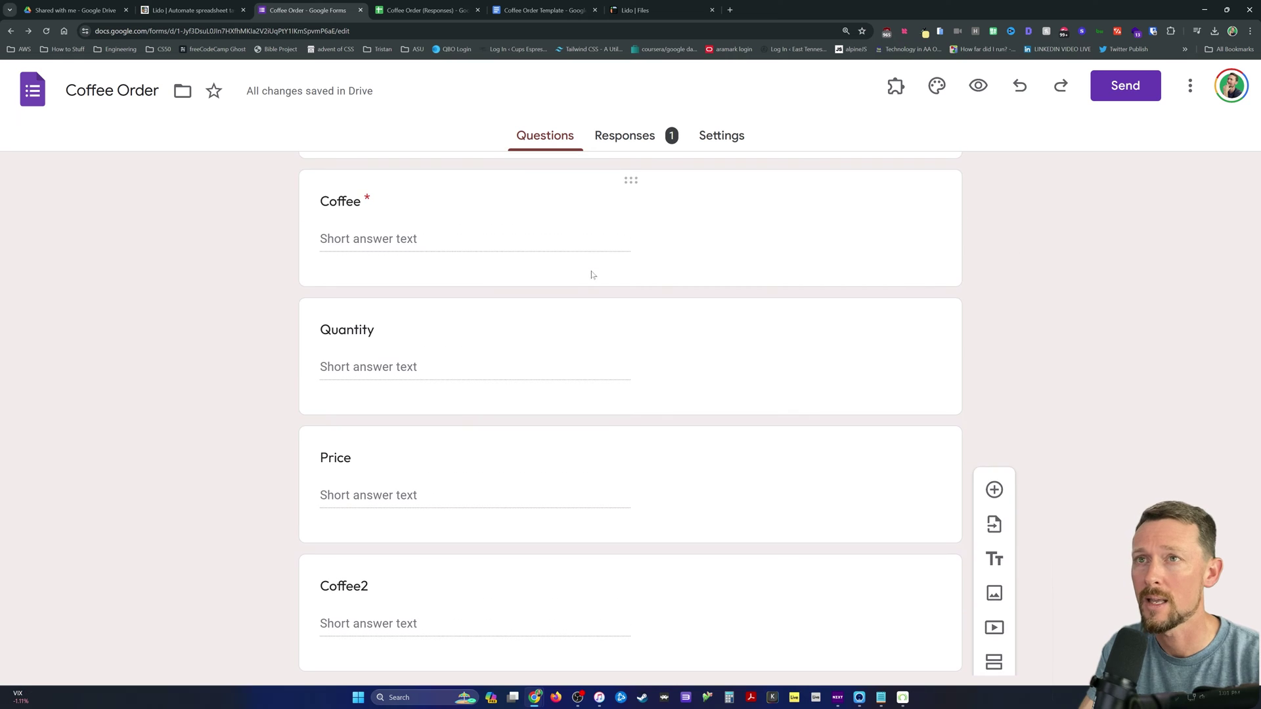
scroll(593, 275, "up", 6)
left_click(625, 136)
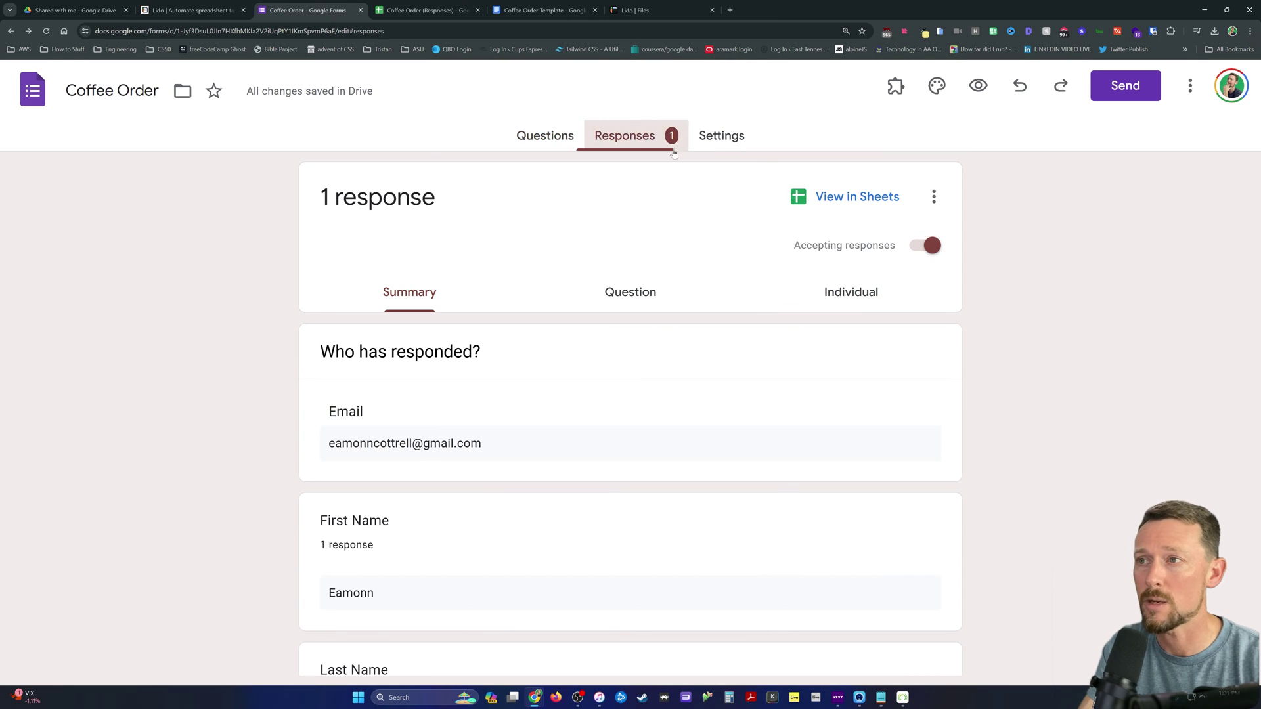
left_click(857, 197)
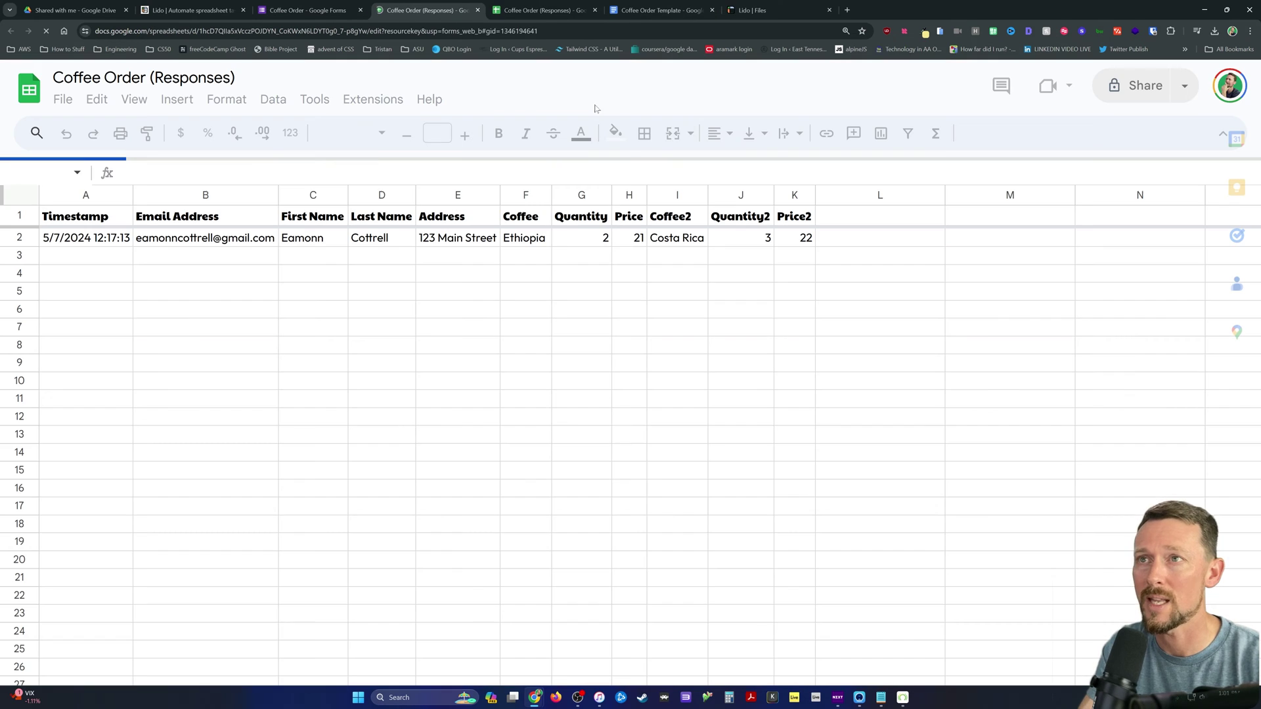
Step: Close the duplicate responses spreadsheet, then switch to the Coffee Order Template document
left_click(595, 10)
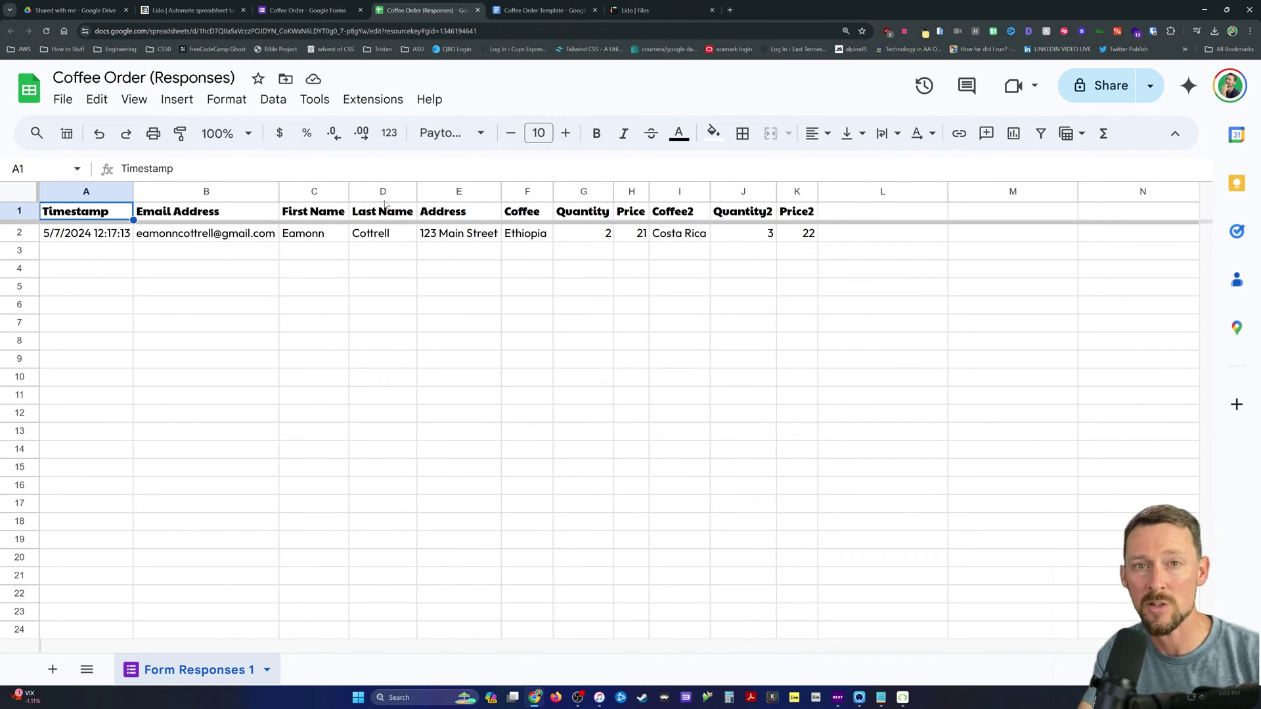
left_click(634, 10)
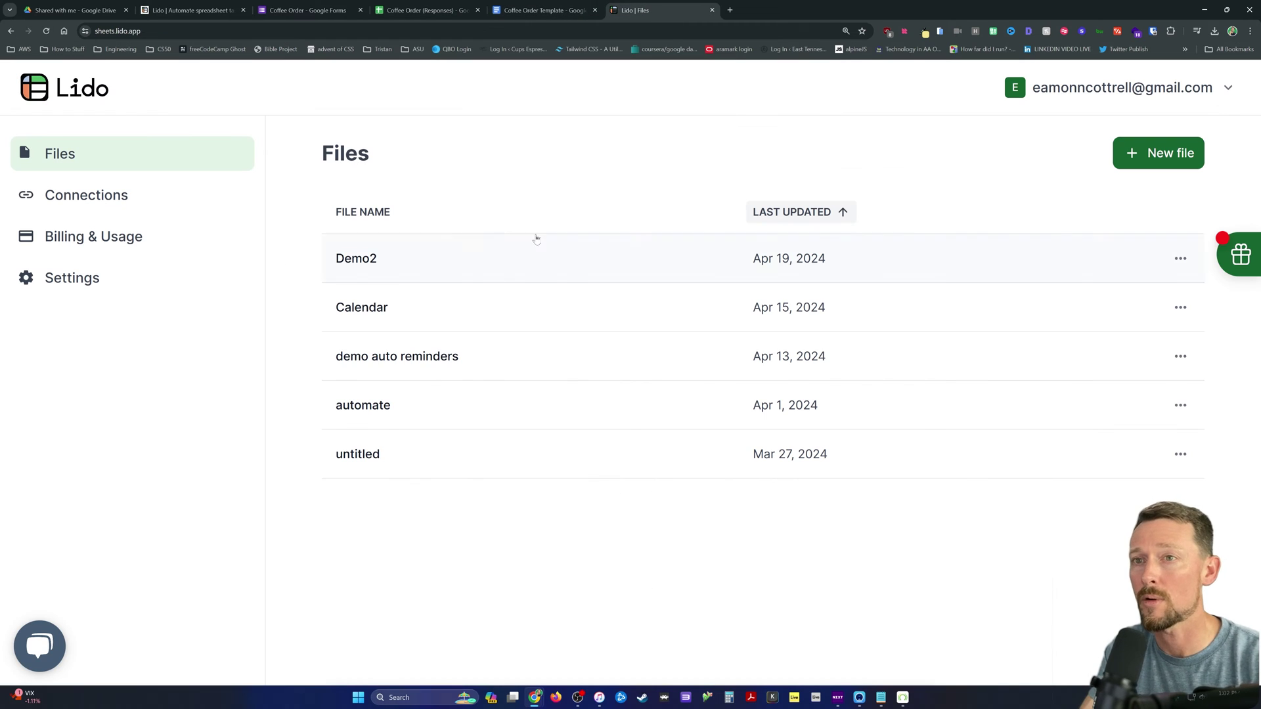
left_click(525, 11)
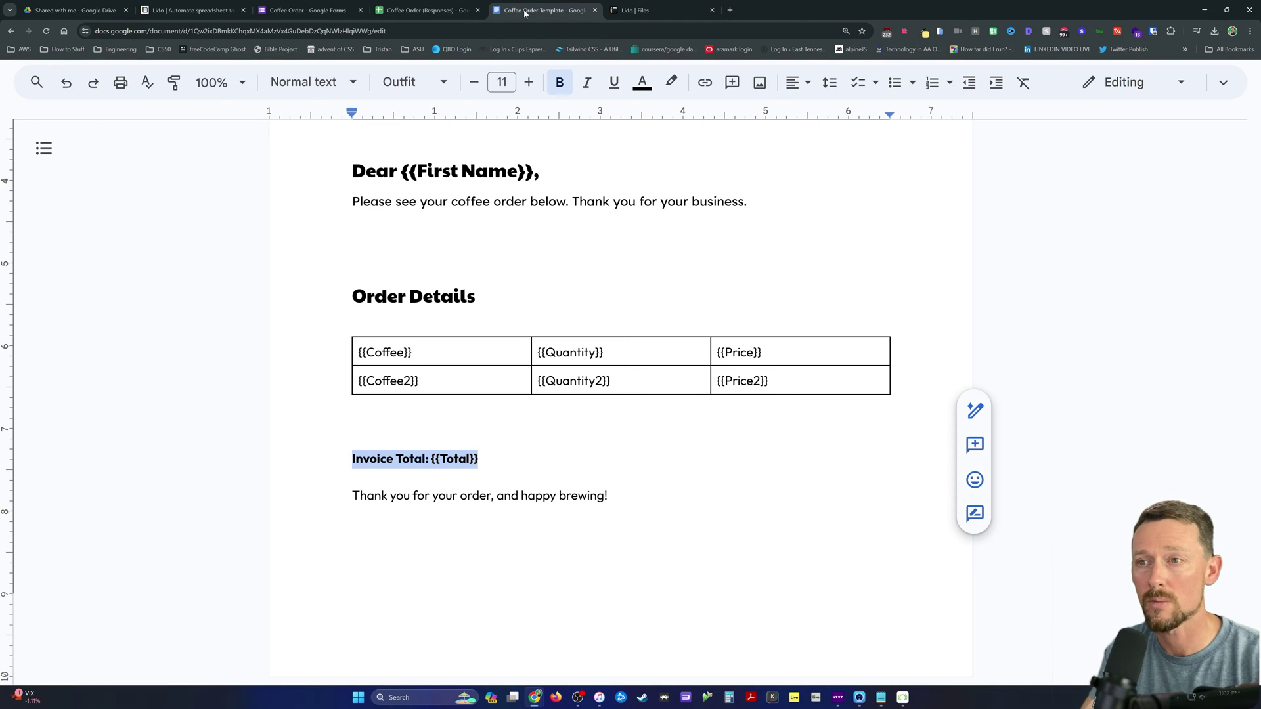
Step: Scroll through the template's {{First Name}}, {{Coffee}} and {{Price}} placeholders, then return to Lido Files
scroll(620, 394, "up", 5)
scroll(620, 394, "down", 4)
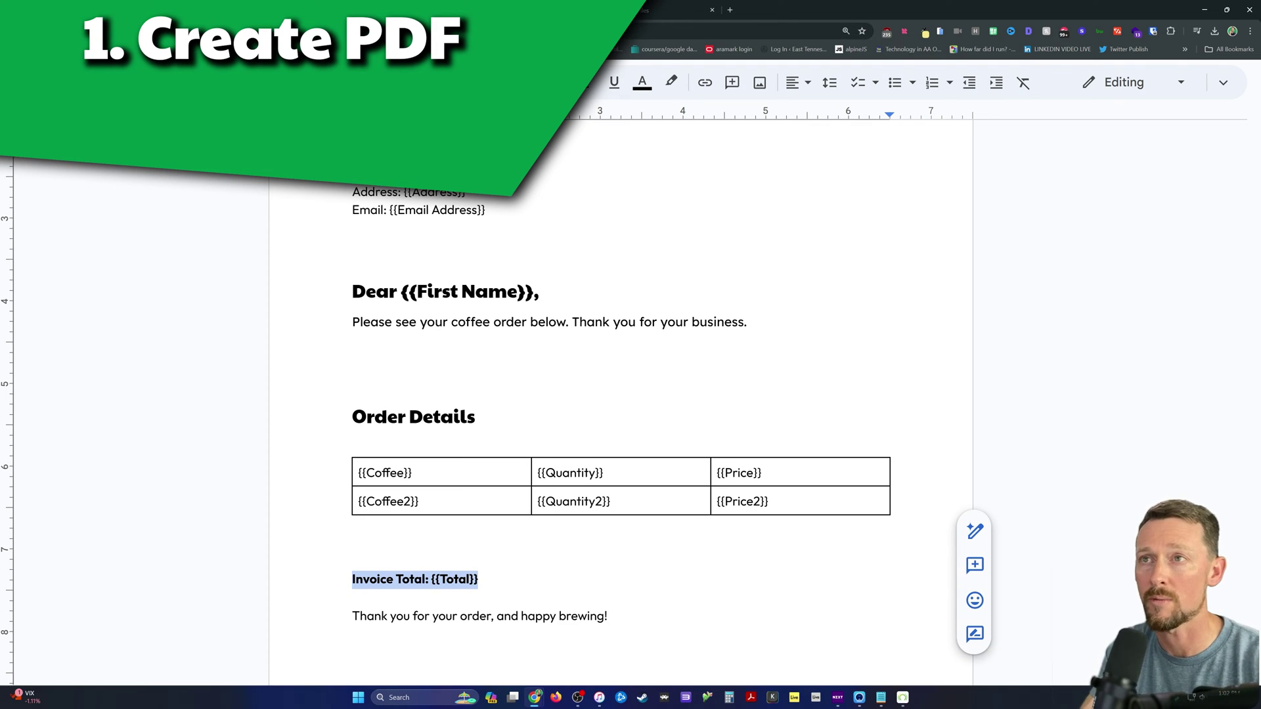
scroll(621, 394, "down", 2)
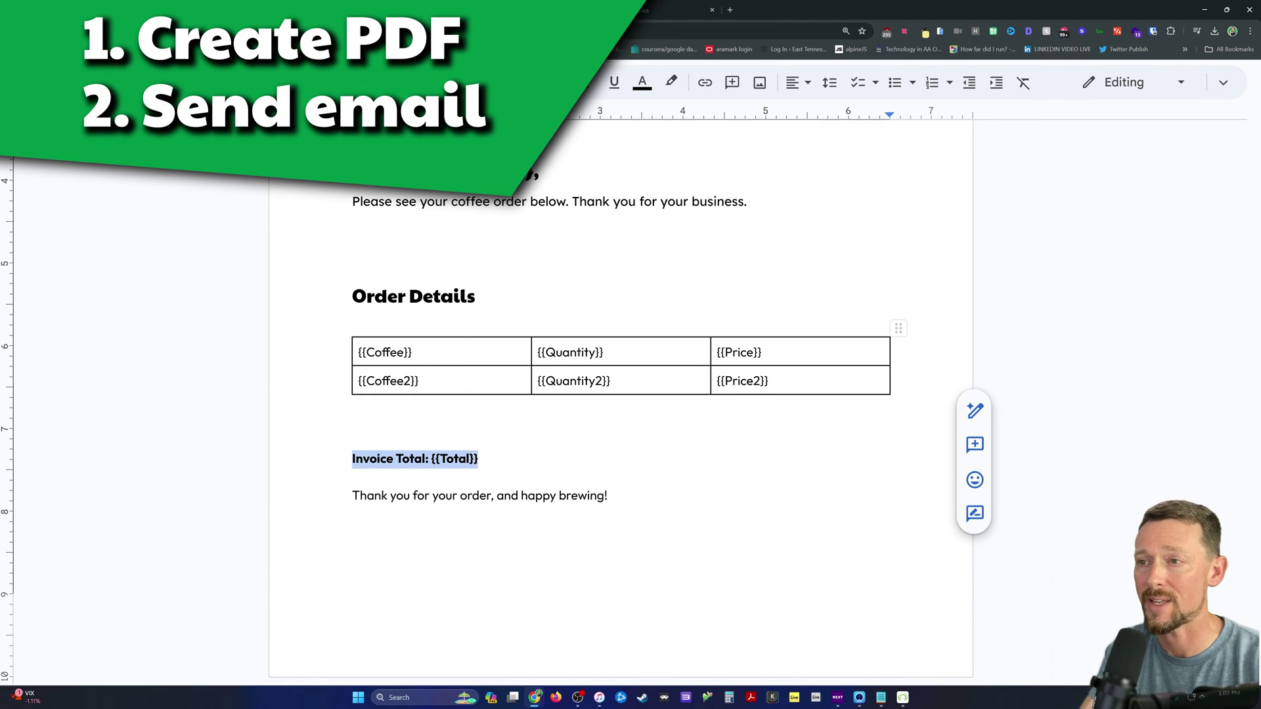
scroll(634, 366, "up", 4)
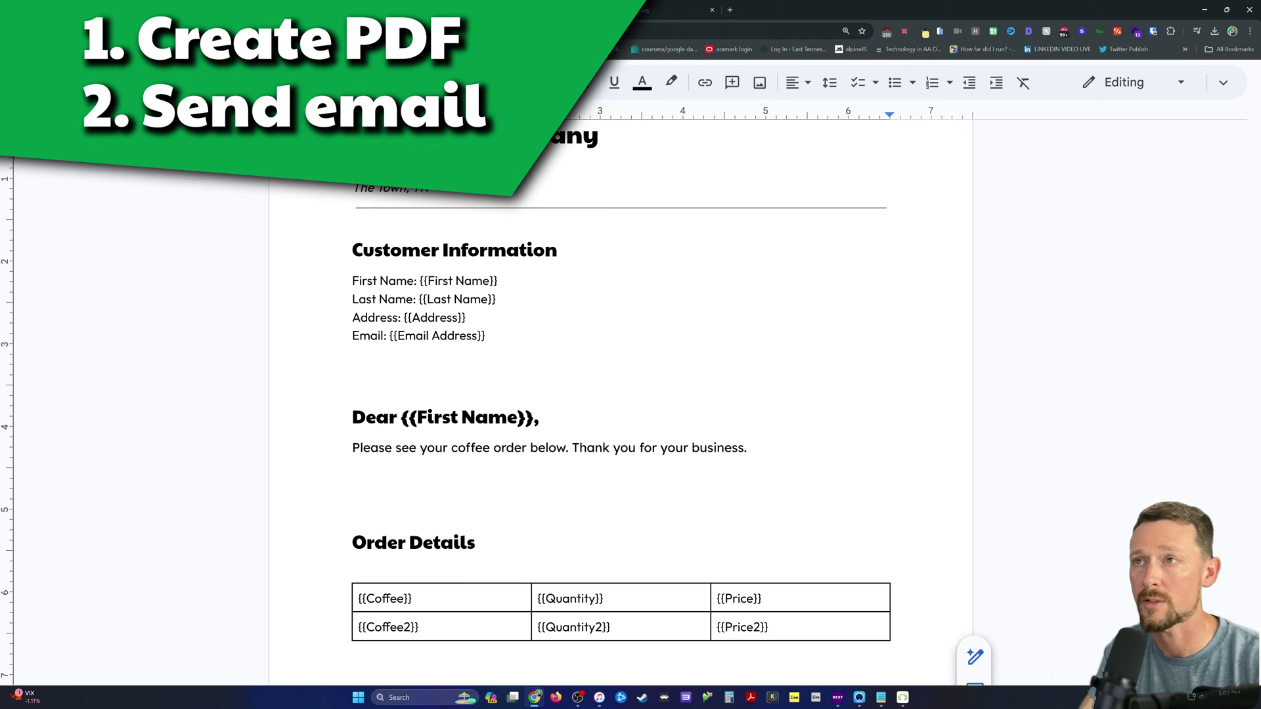
left_click(660, 9)
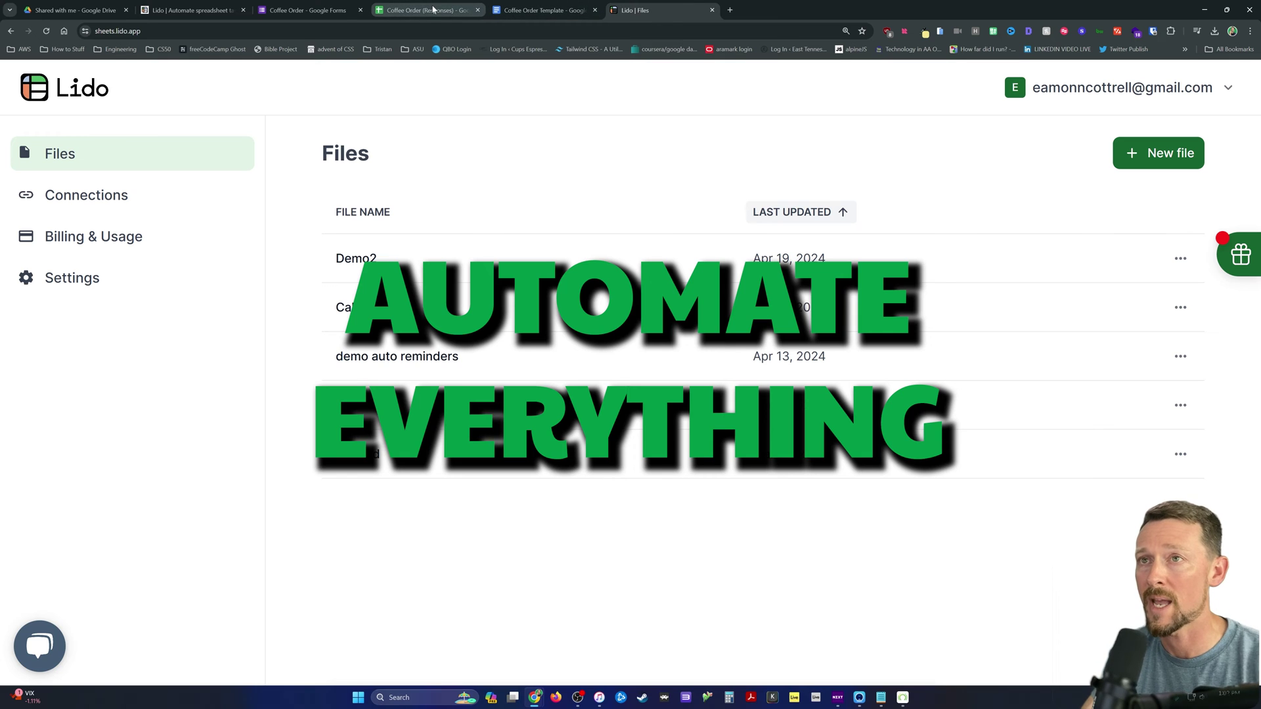
Step: Create a new Lido file named 'mail merge' and connect Google Sheets using the linked Google account
left_click(1180, 165)
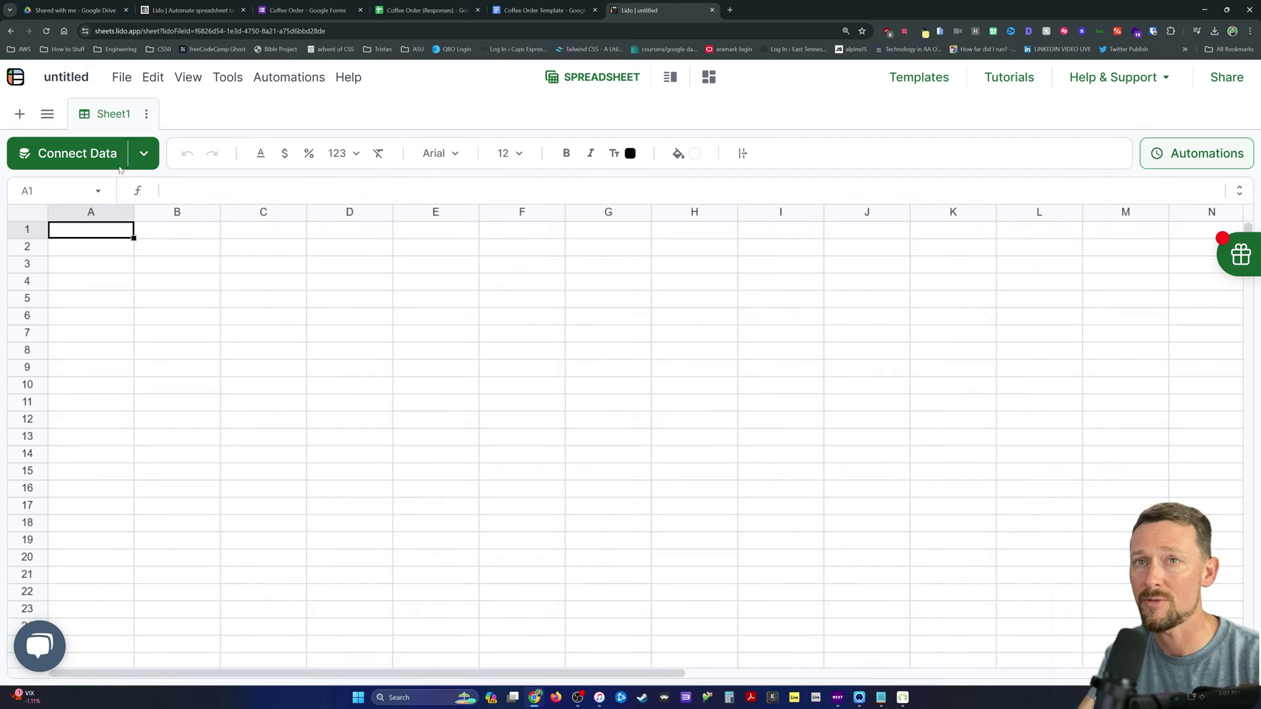
type("mail ")
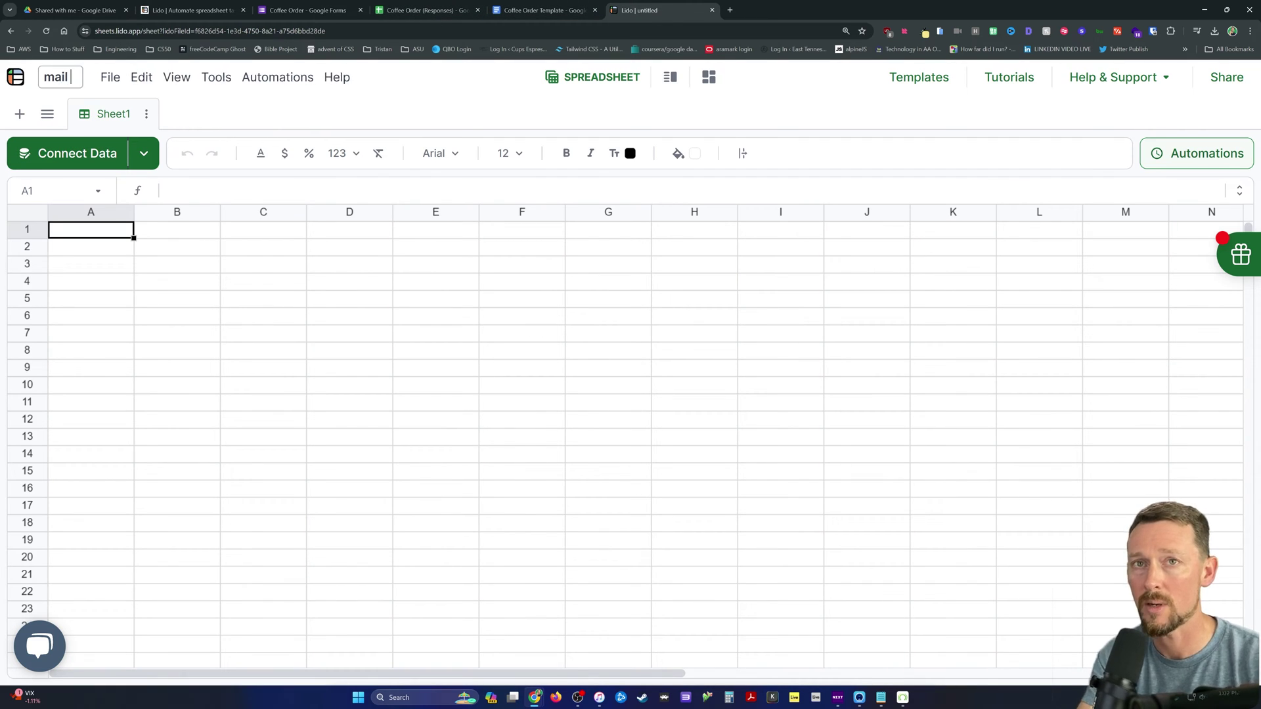
type("merge")
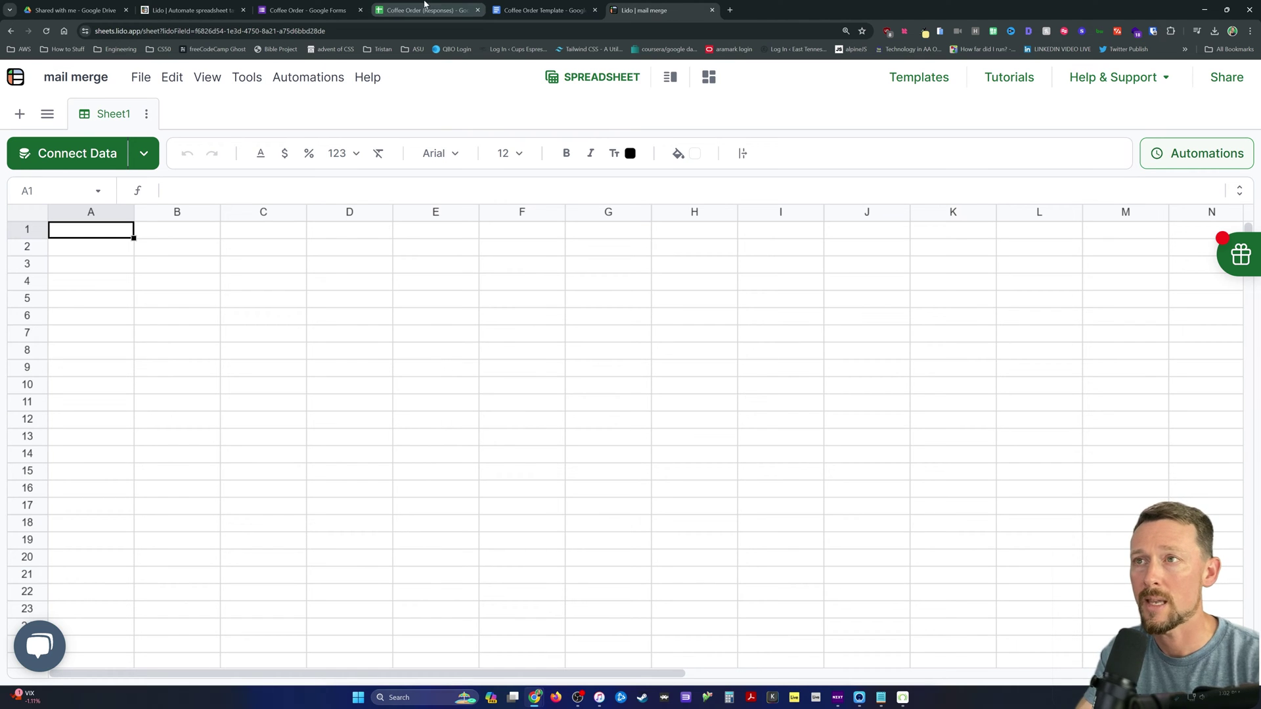
left_click(73, 157)
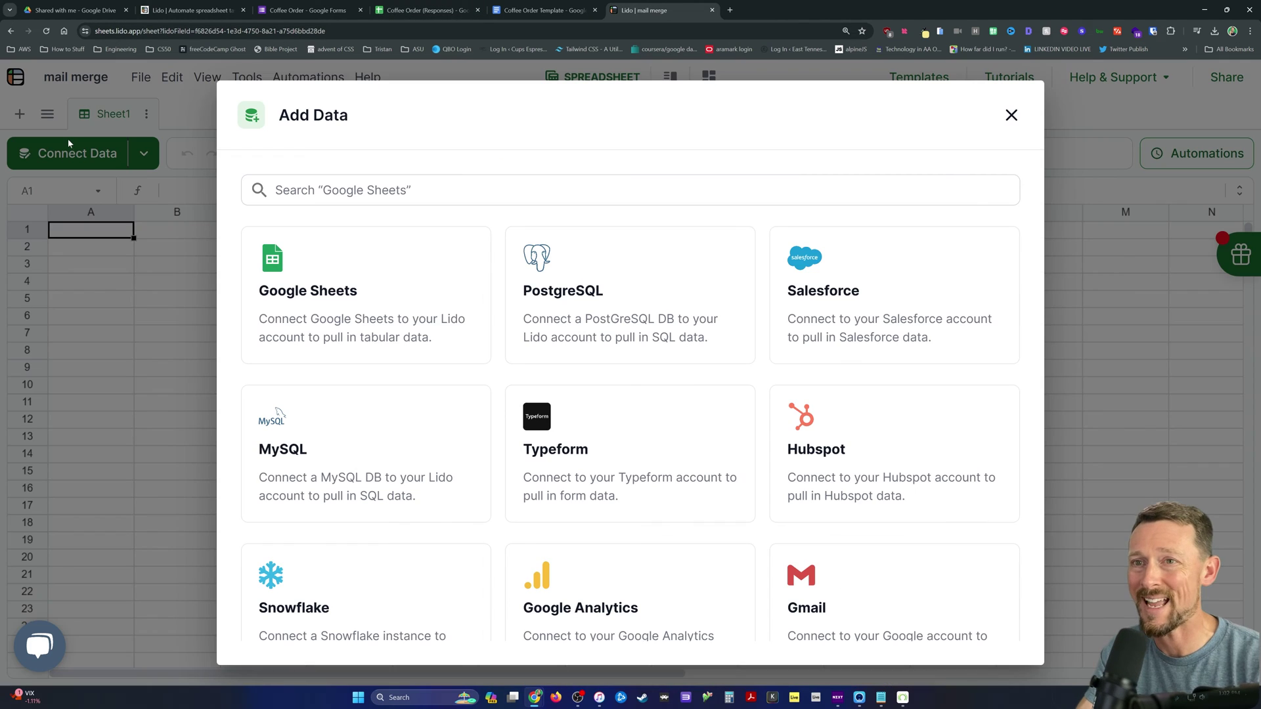
scroll(563, 406, "down", 4)
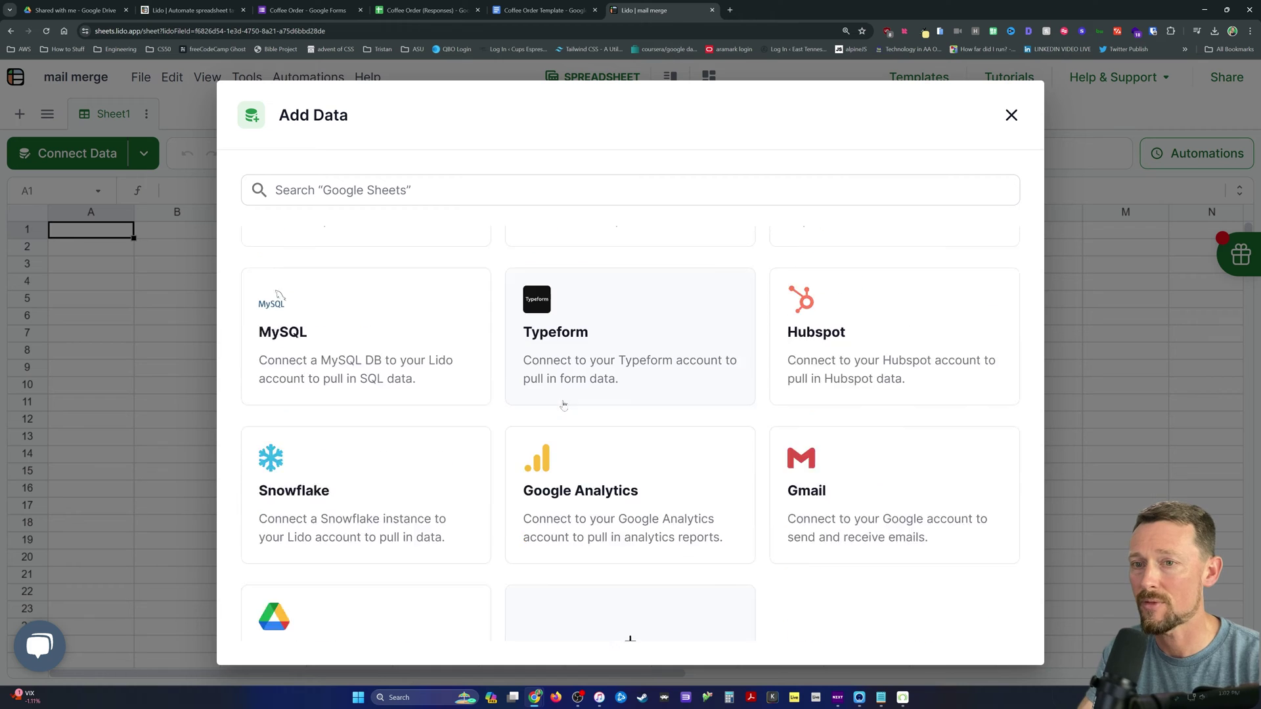
scroll(567, 439, "up", 4)
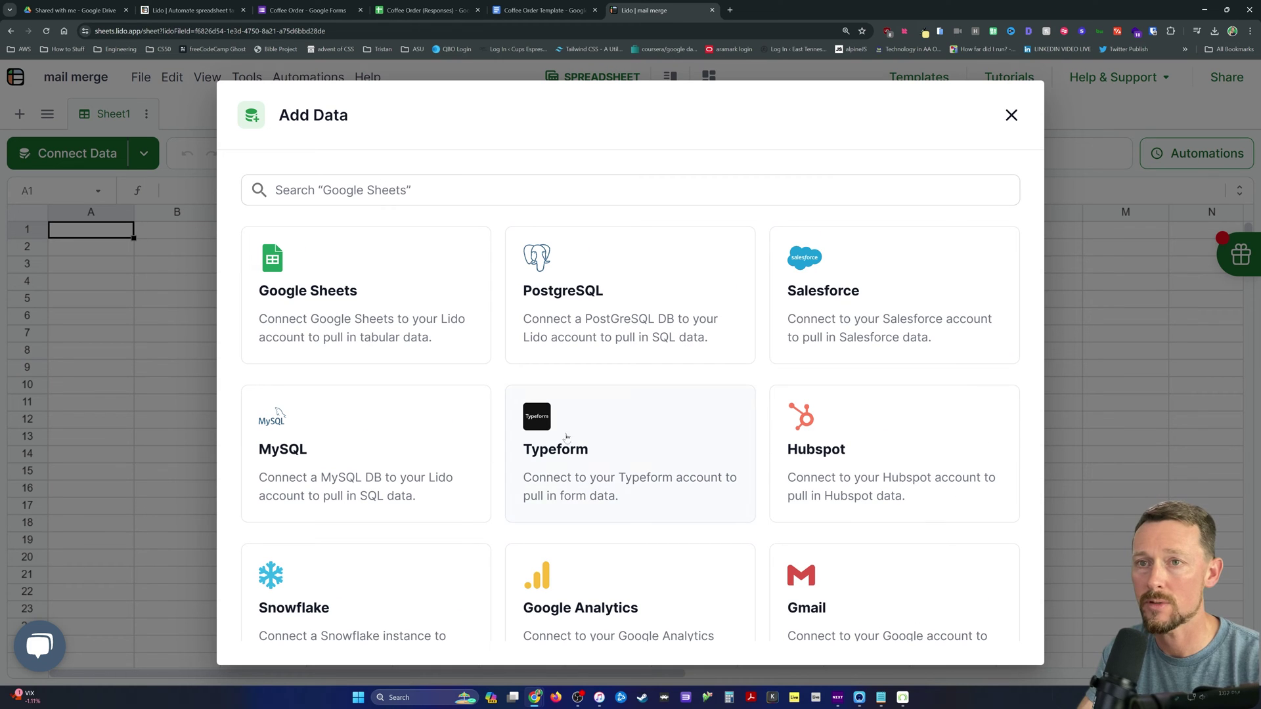
left_click(333, 300)
left_click(479, 385)
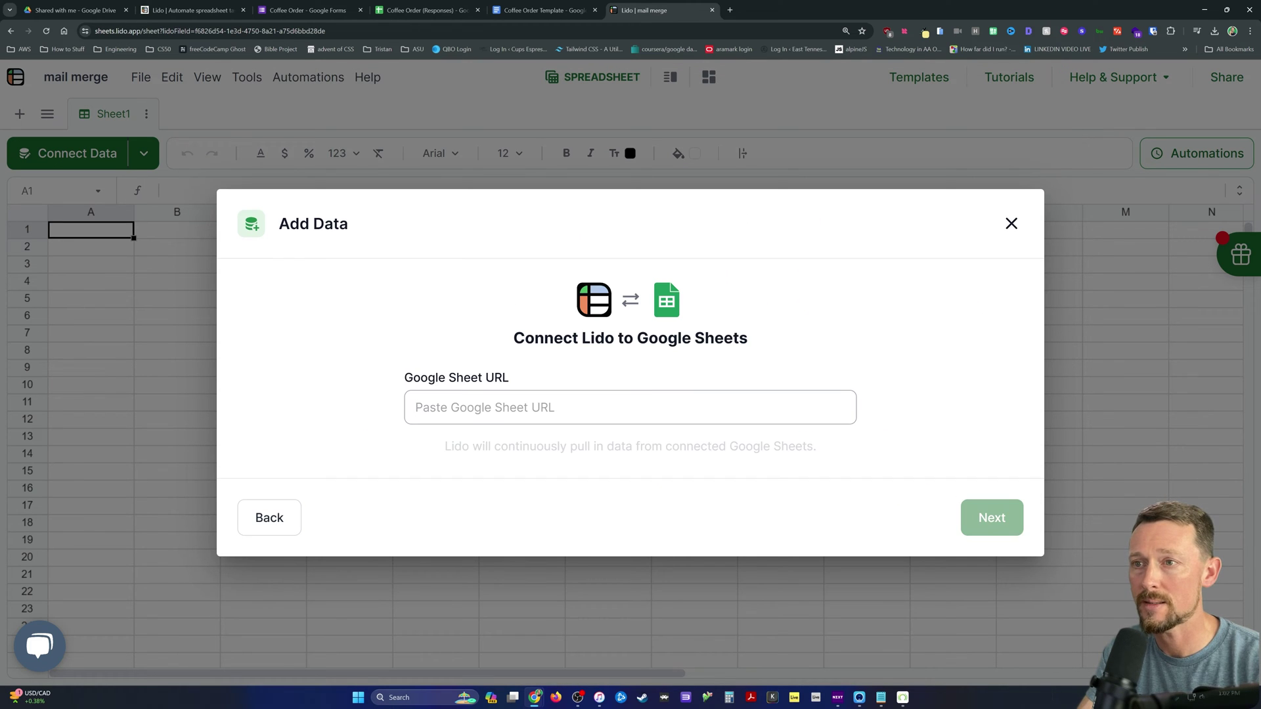
left_click(262, 512)
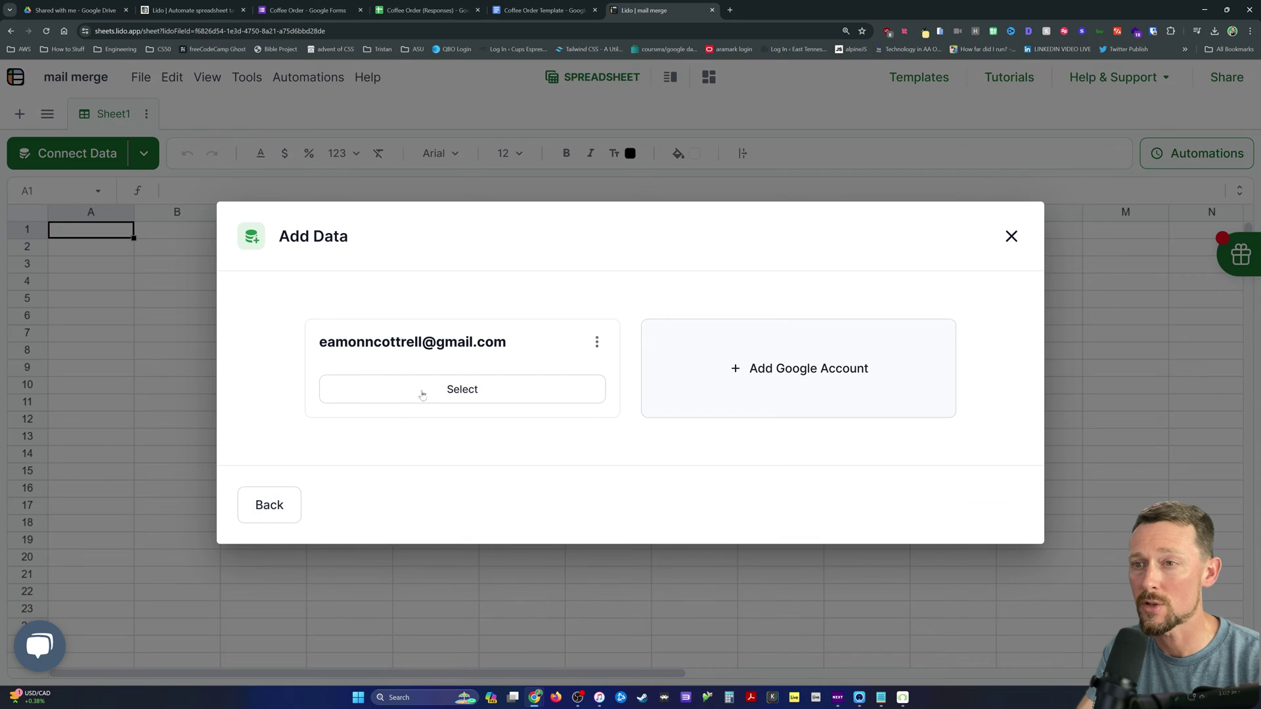
left_click(490, 389)
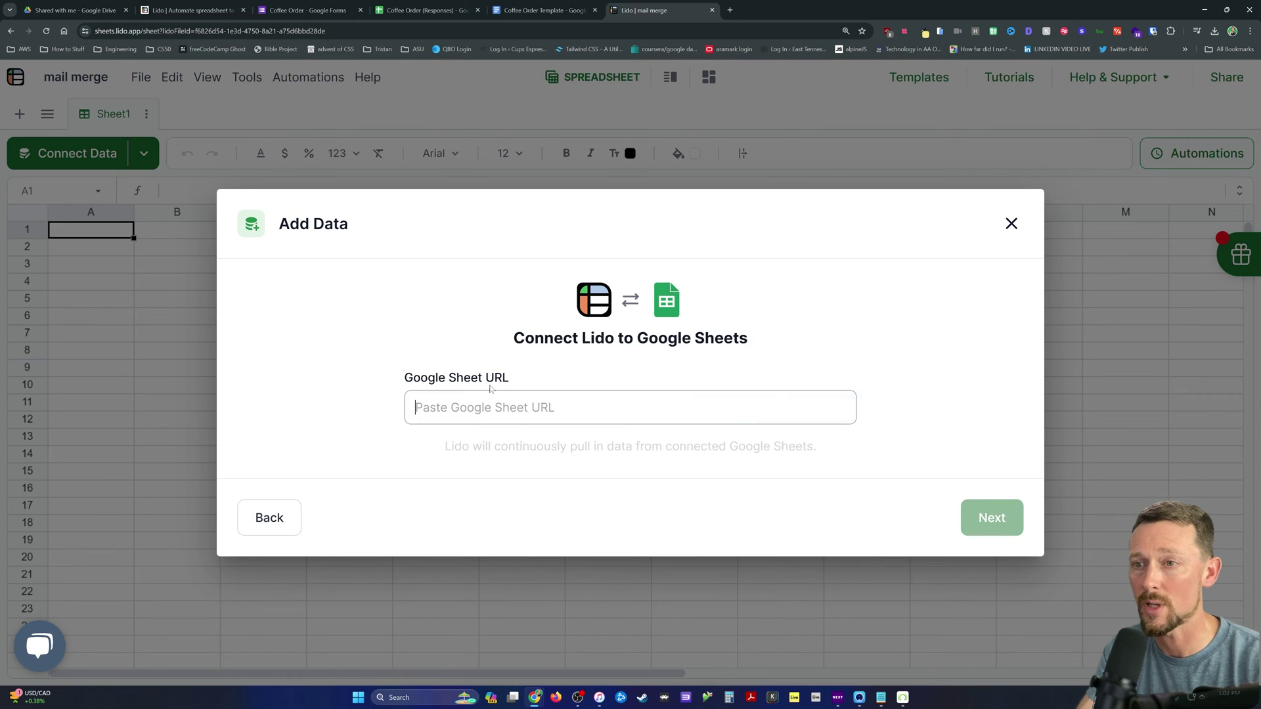
Step: Paste the responses spreadsheet's URL and add its data as a new sheet
left_click(427, 10)
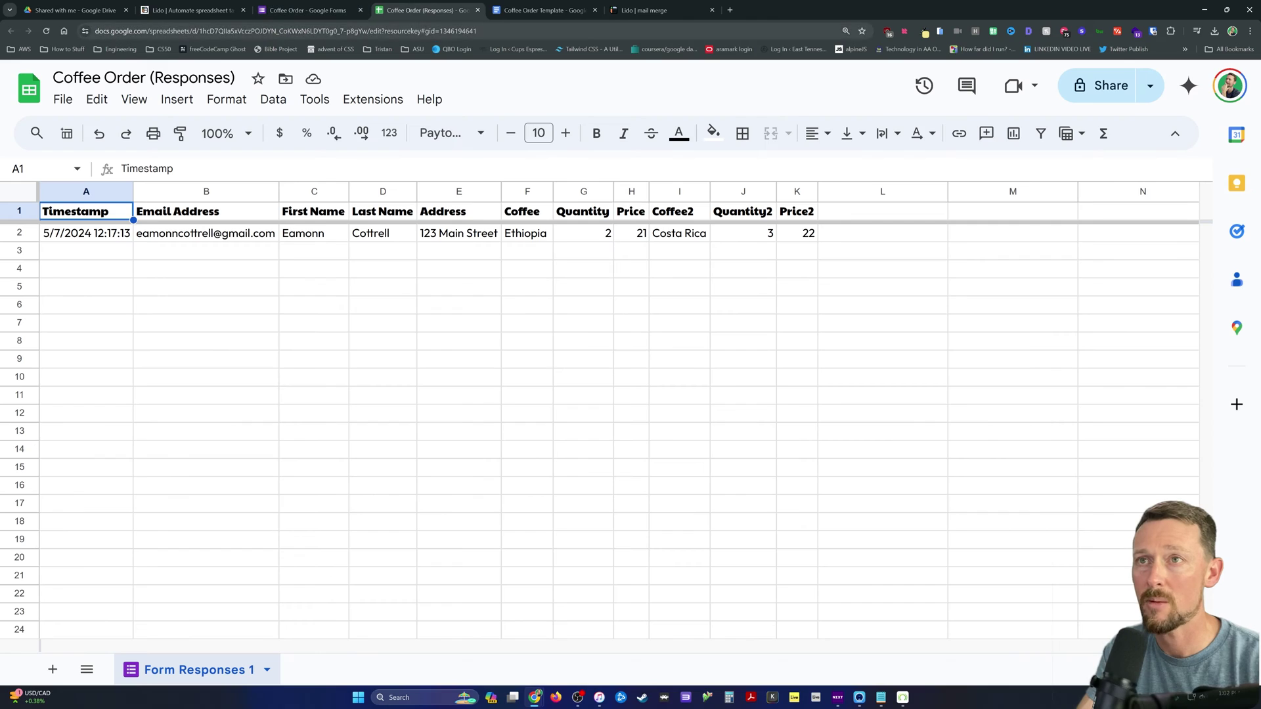
left_click(650, 9)
key("ctrl+v")
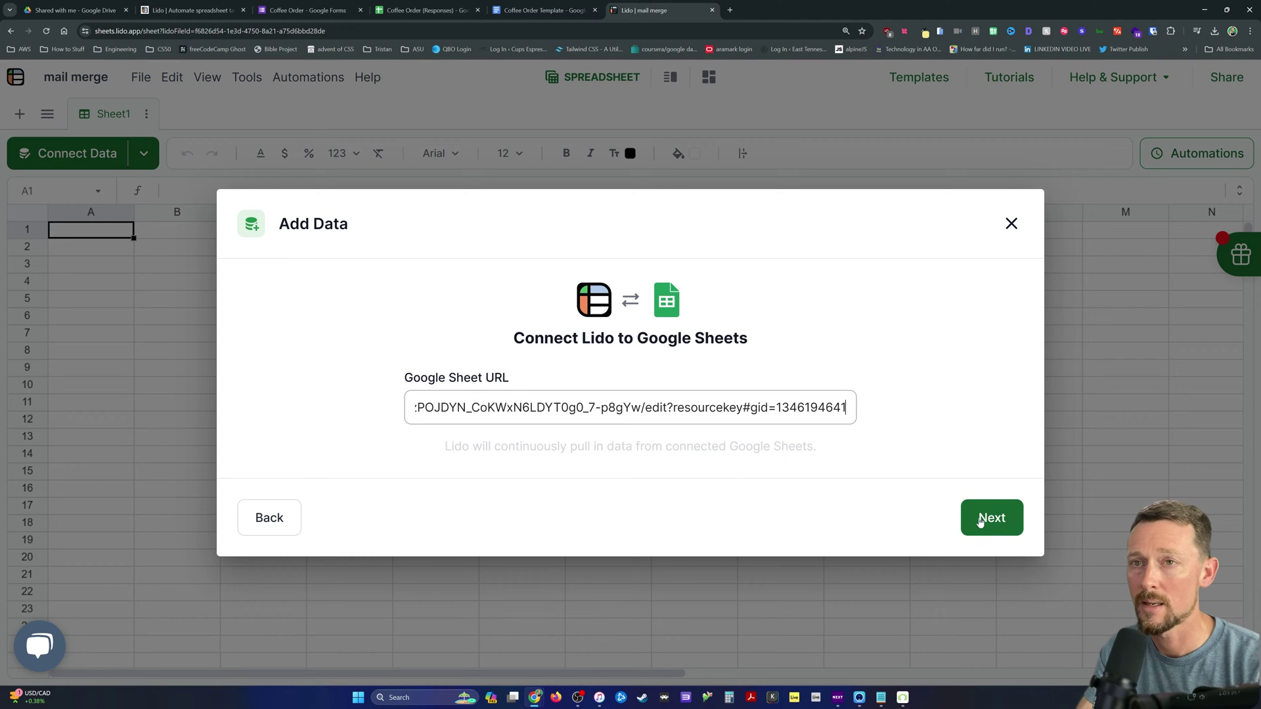
left_click(990, 518)
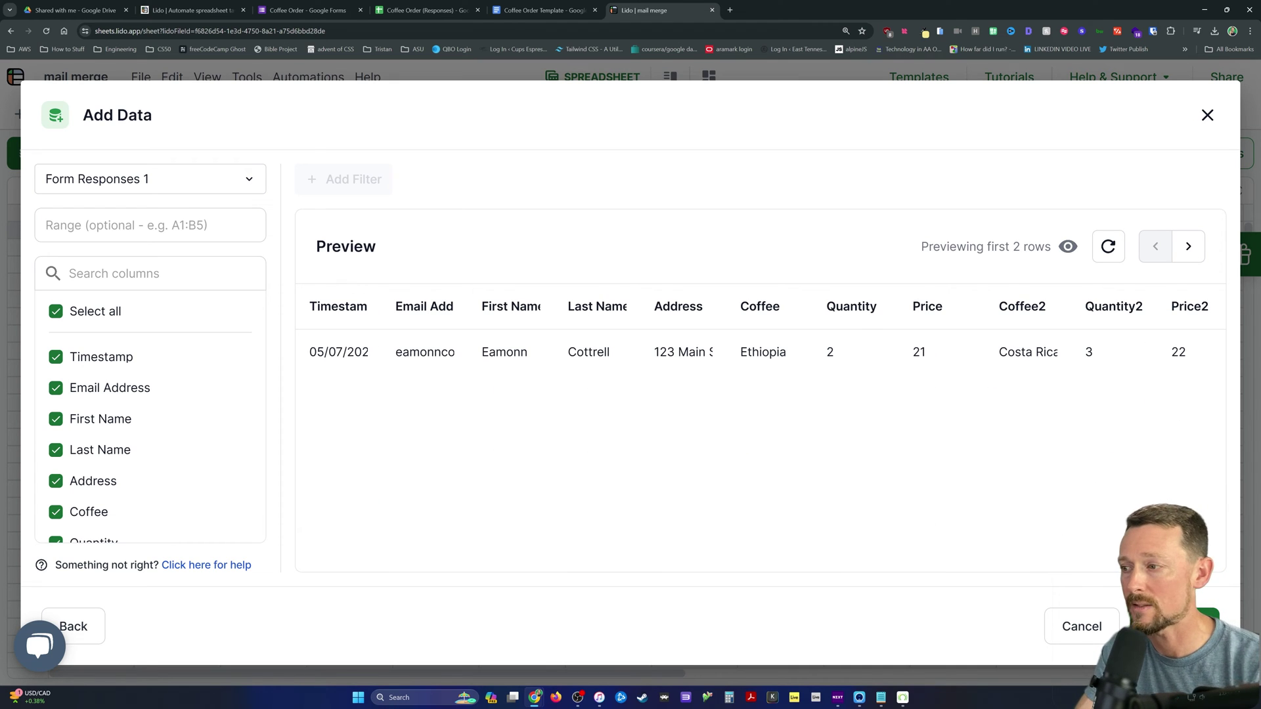
left_click(1176, 624)
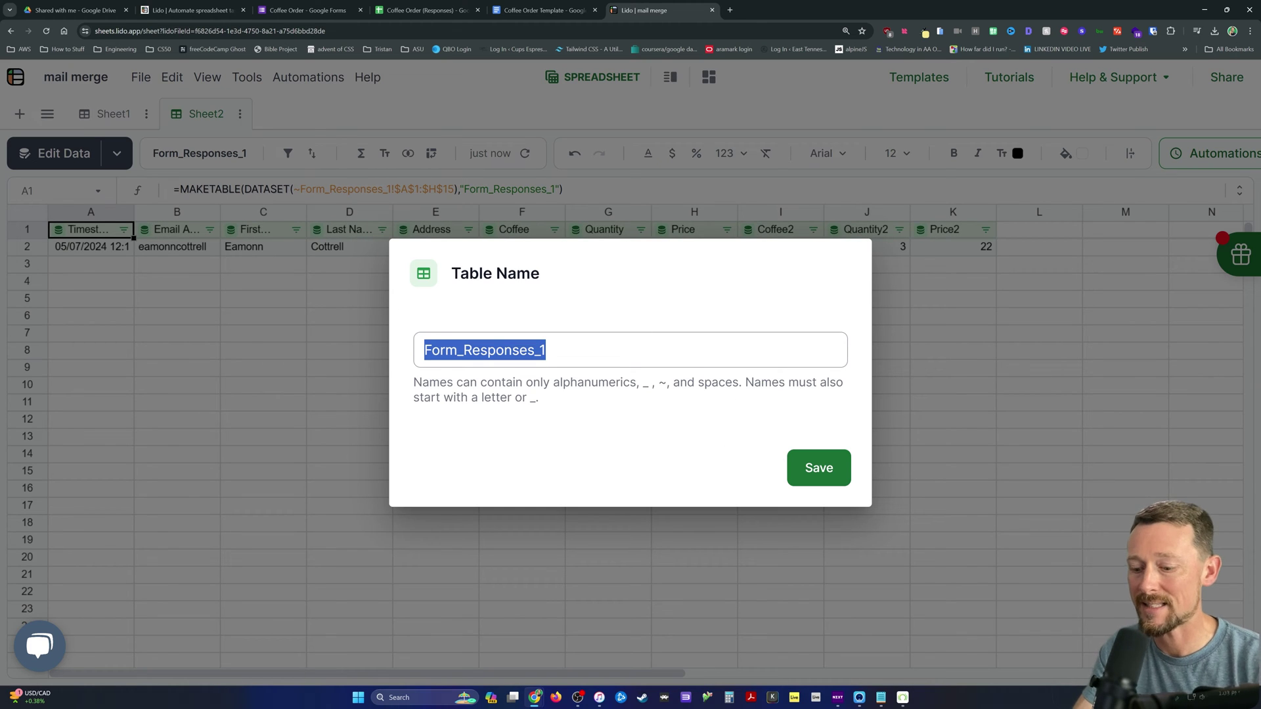
Step: Name the imported table 'Coffee Orders'
type("Coffee C")
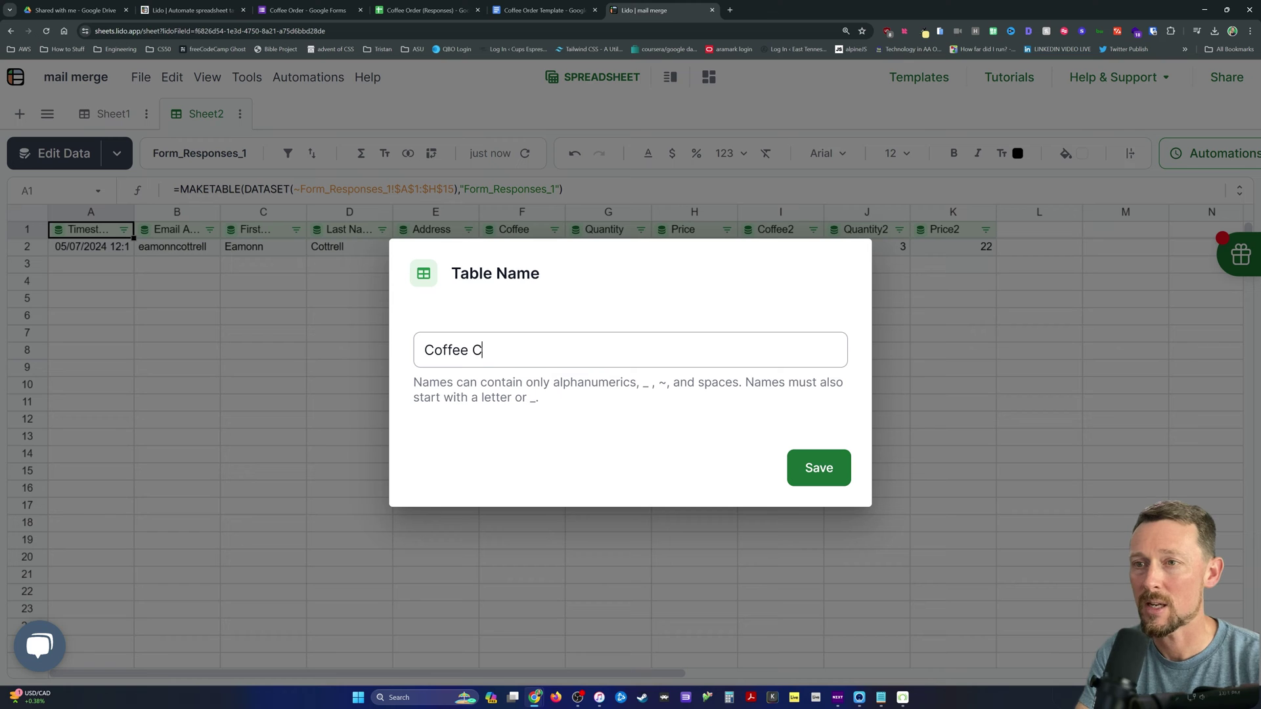
key("BackSpace")
type("Orders")
key("Return")
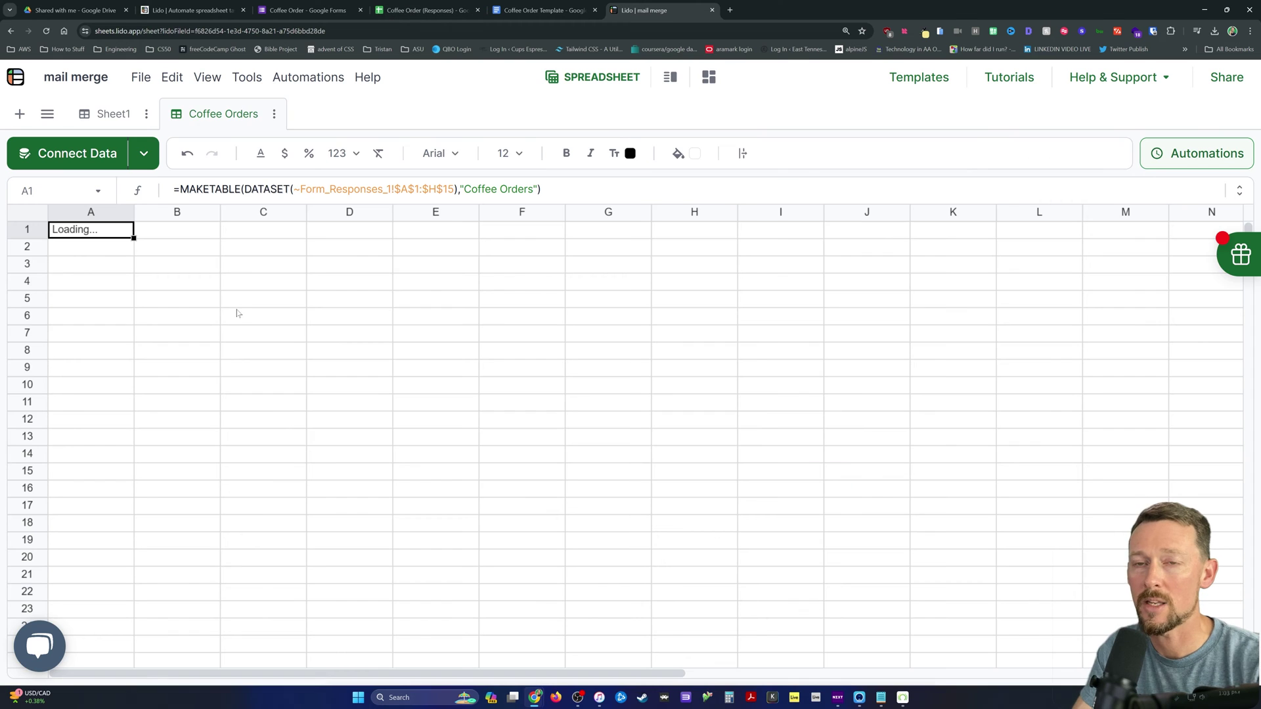
Step: Check that the response cells are protected and compare with the source spreadsheet
double_click(125, 246)
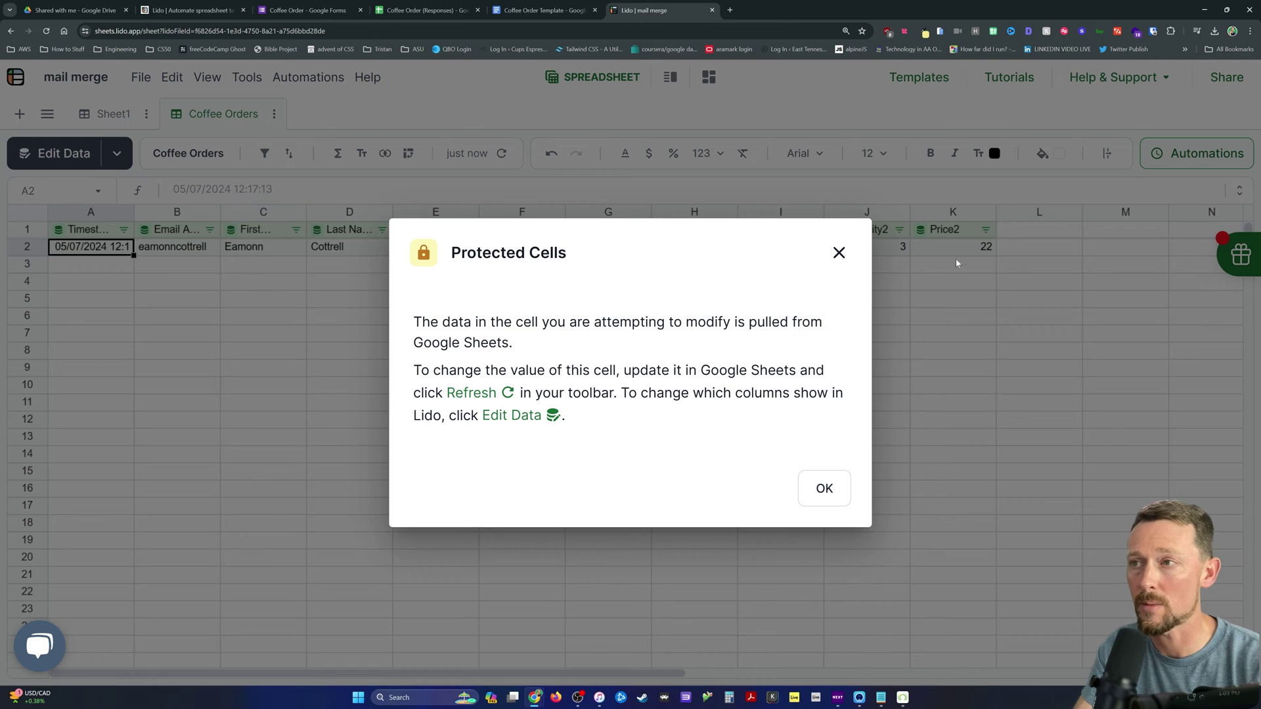
left_click(839, 253)
left_click(427, 10)
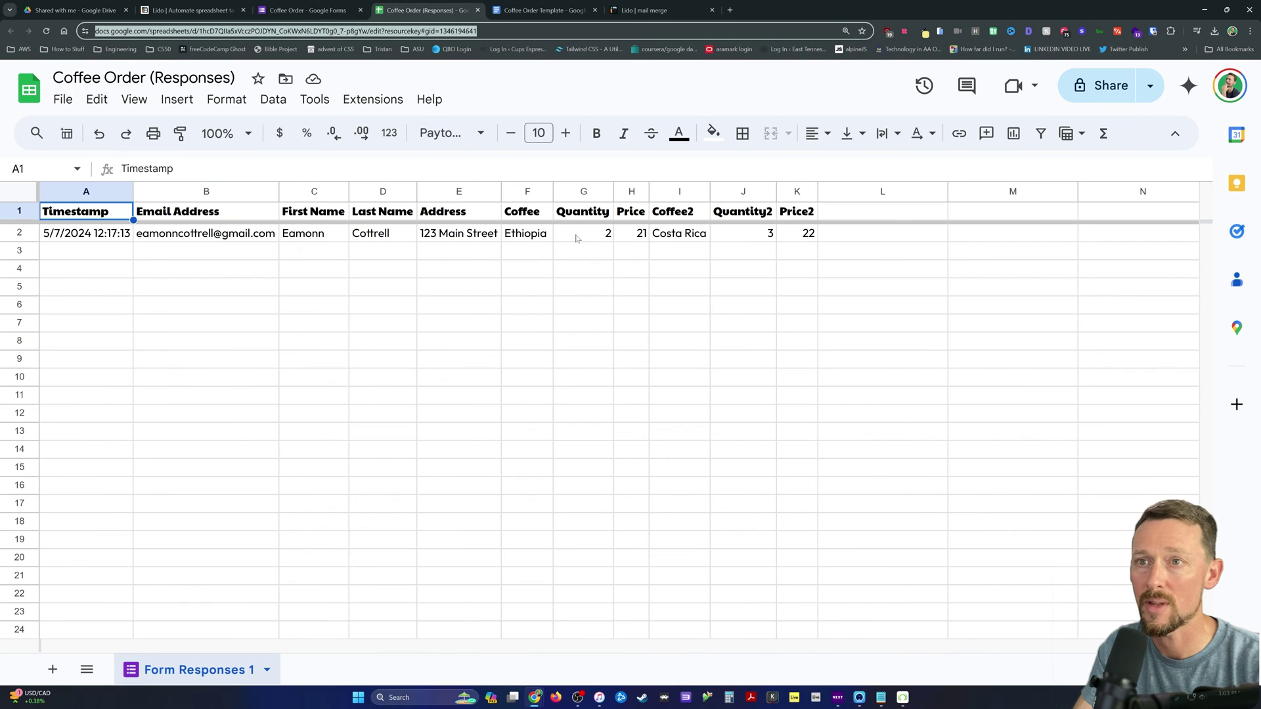
left_click(657, 10)
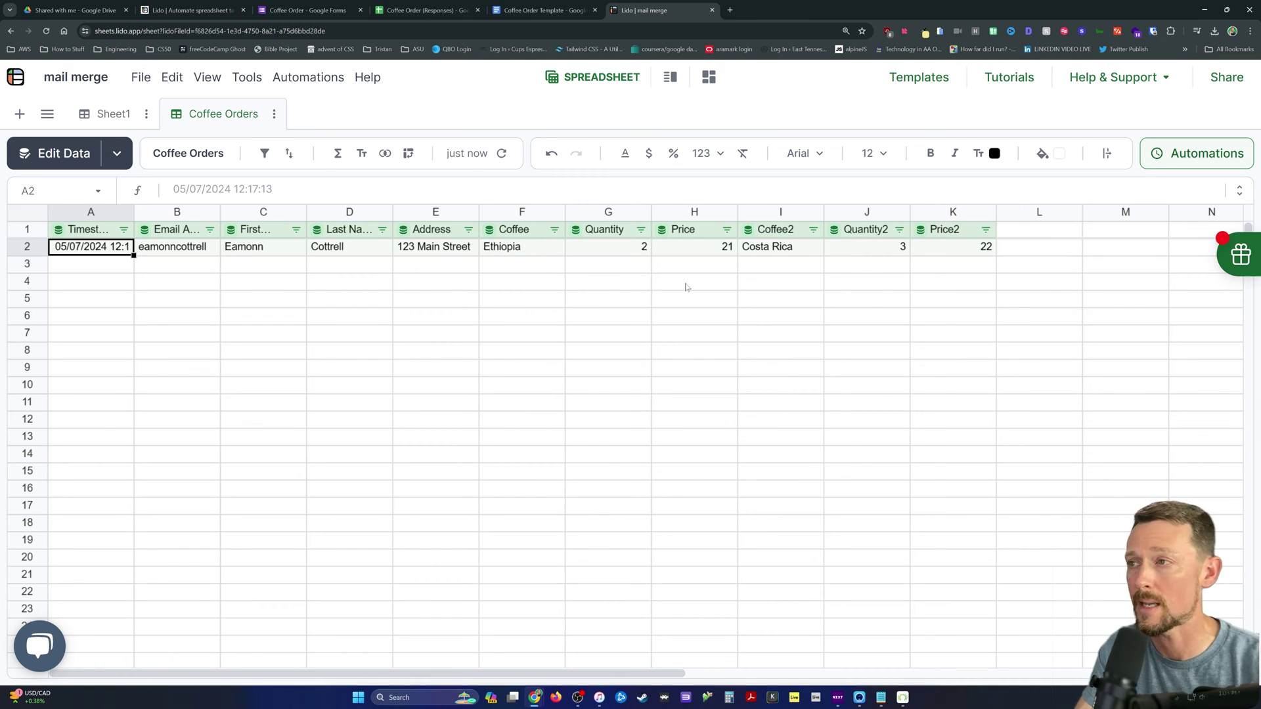
Step: Add a 'Total' header in L1 and make it a computed column
left_click(1025, 231)
type("Total")
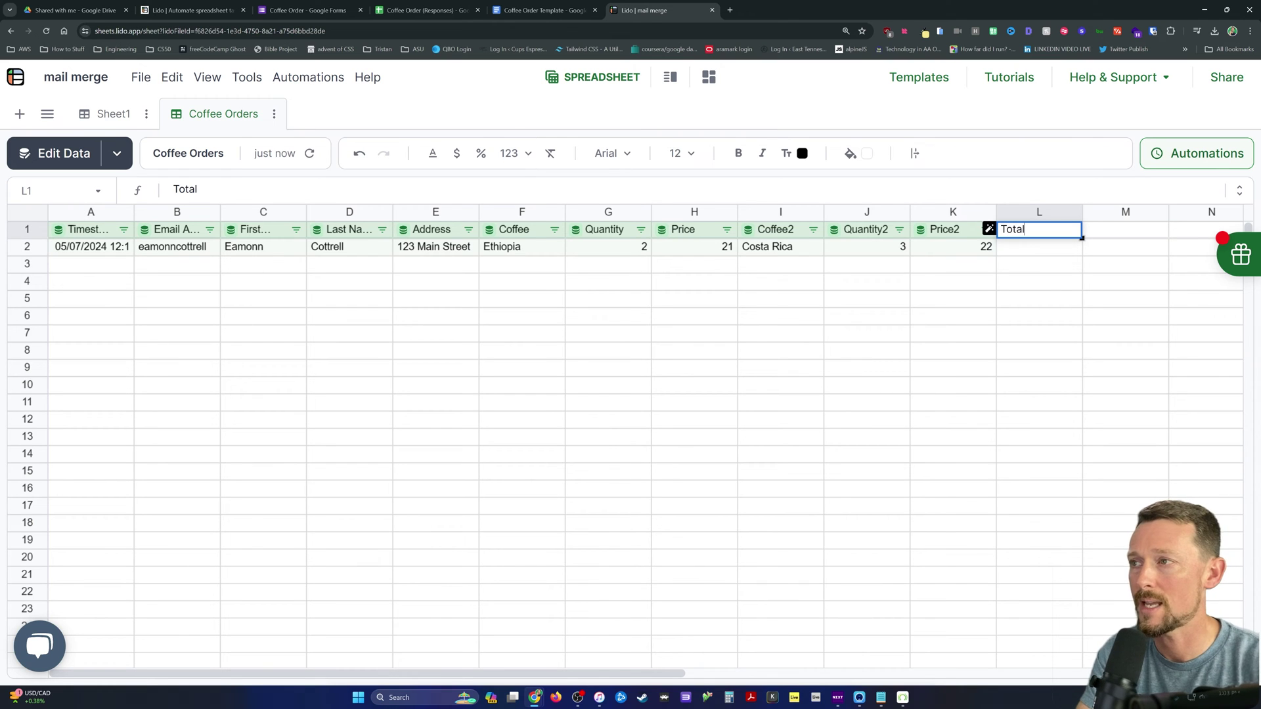
key("Return")
left_click(1051, 258)
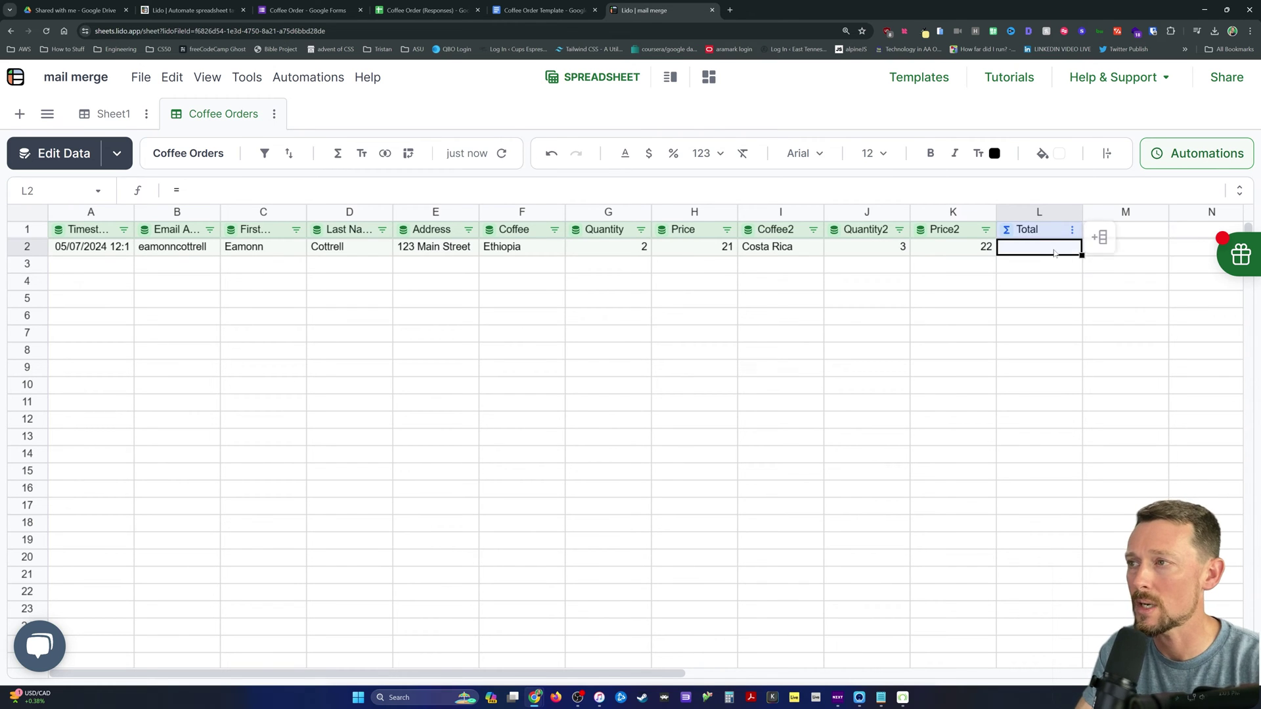
Step: Enter the formula =J2*K2+G2*H2 in L2, giving a total of 108
type("=")
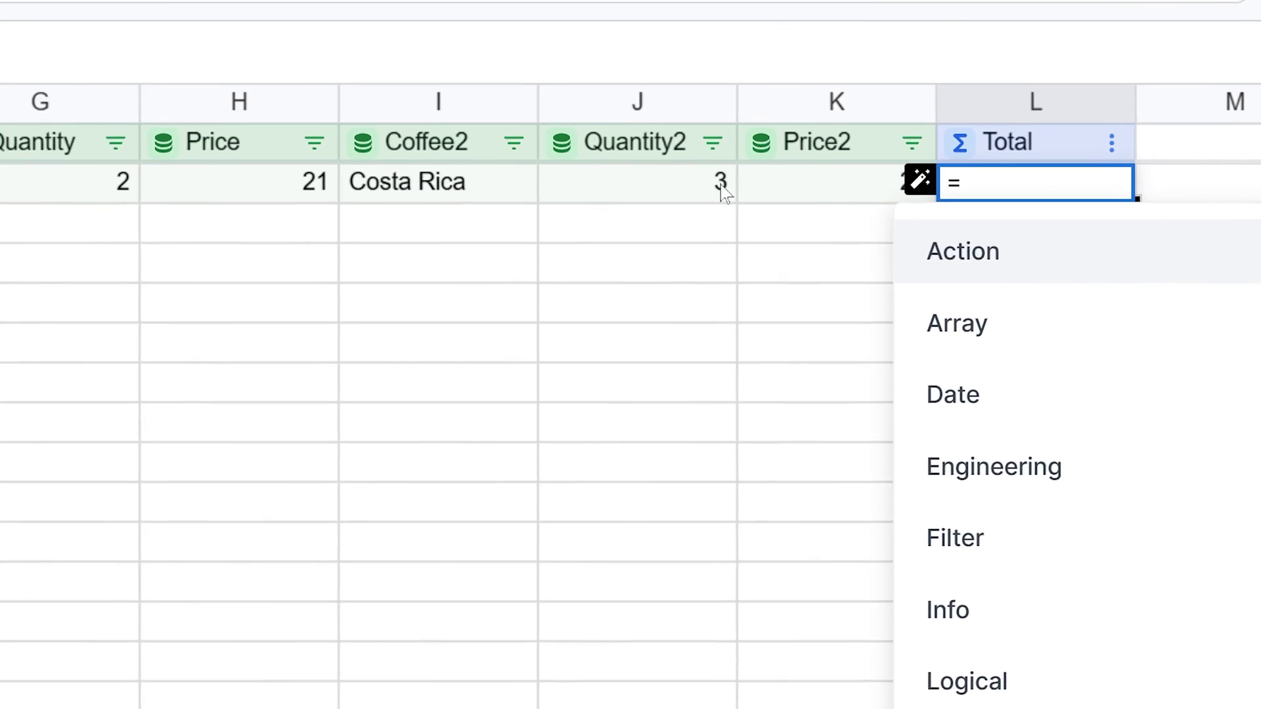
left_click(903, 250)
type("*")
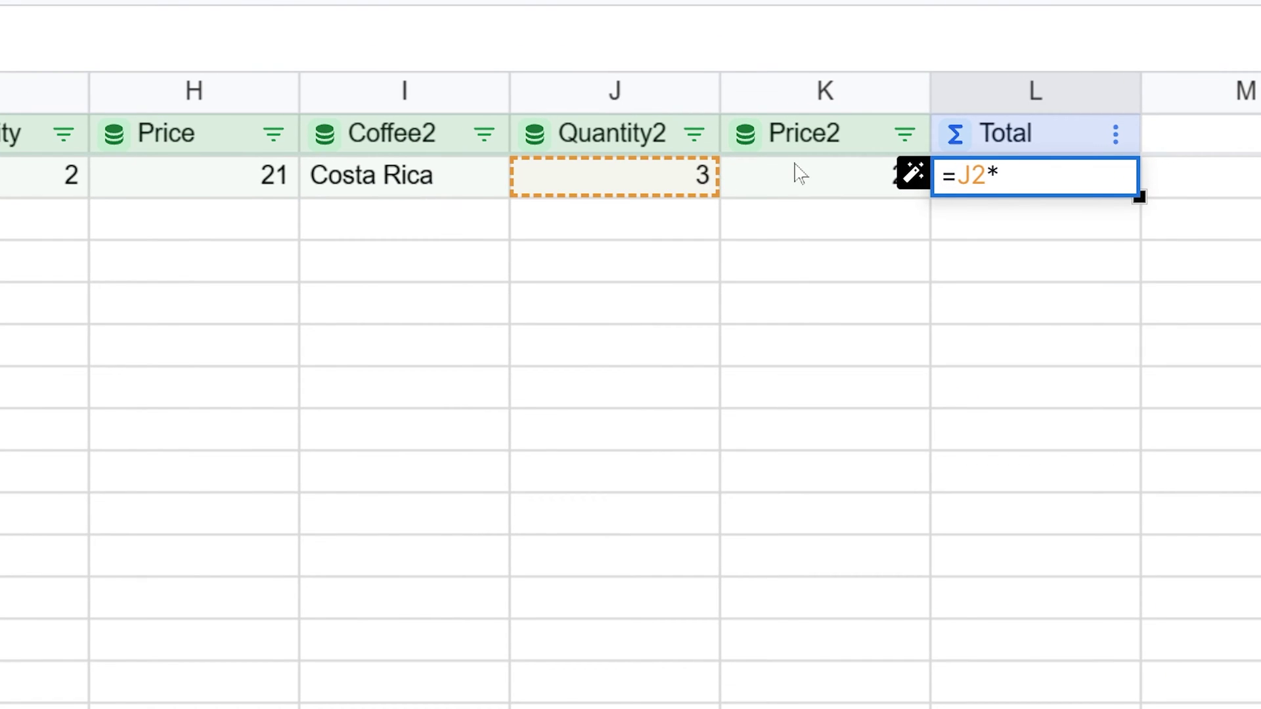
left_click(778, 190)
type("+")
left_click(18, 188)
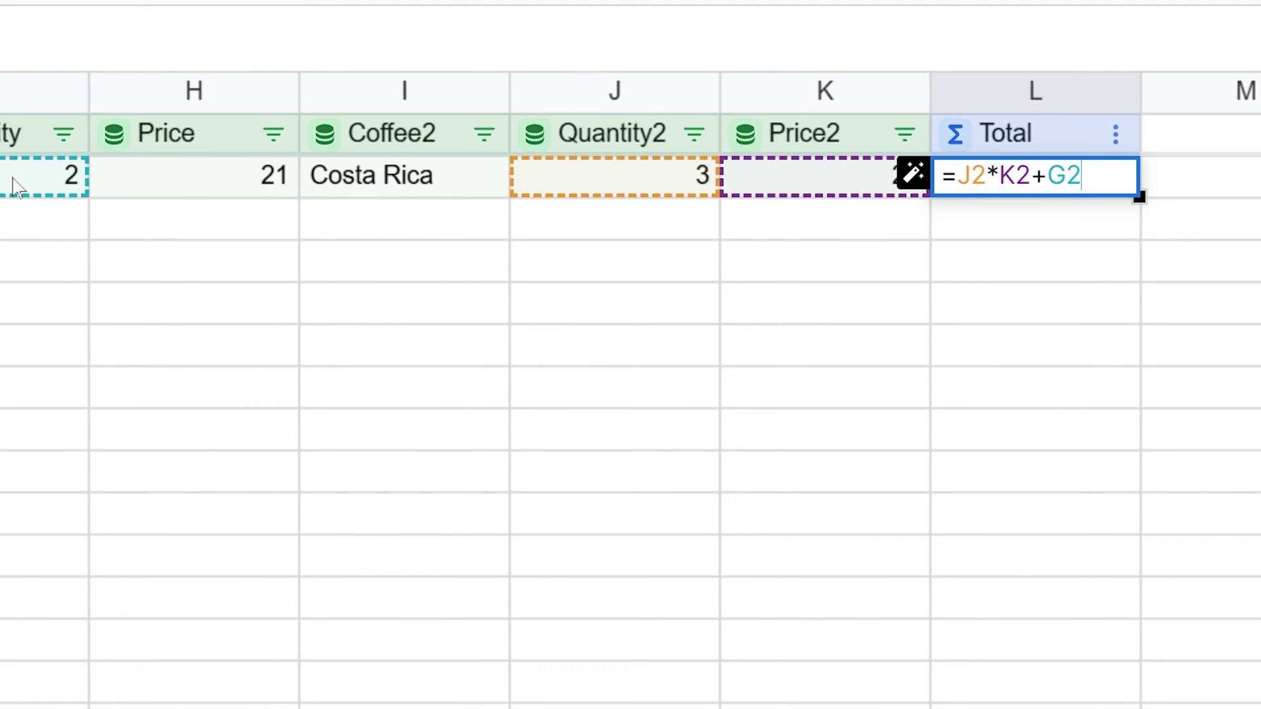
type("*")
left_click(214, 184)
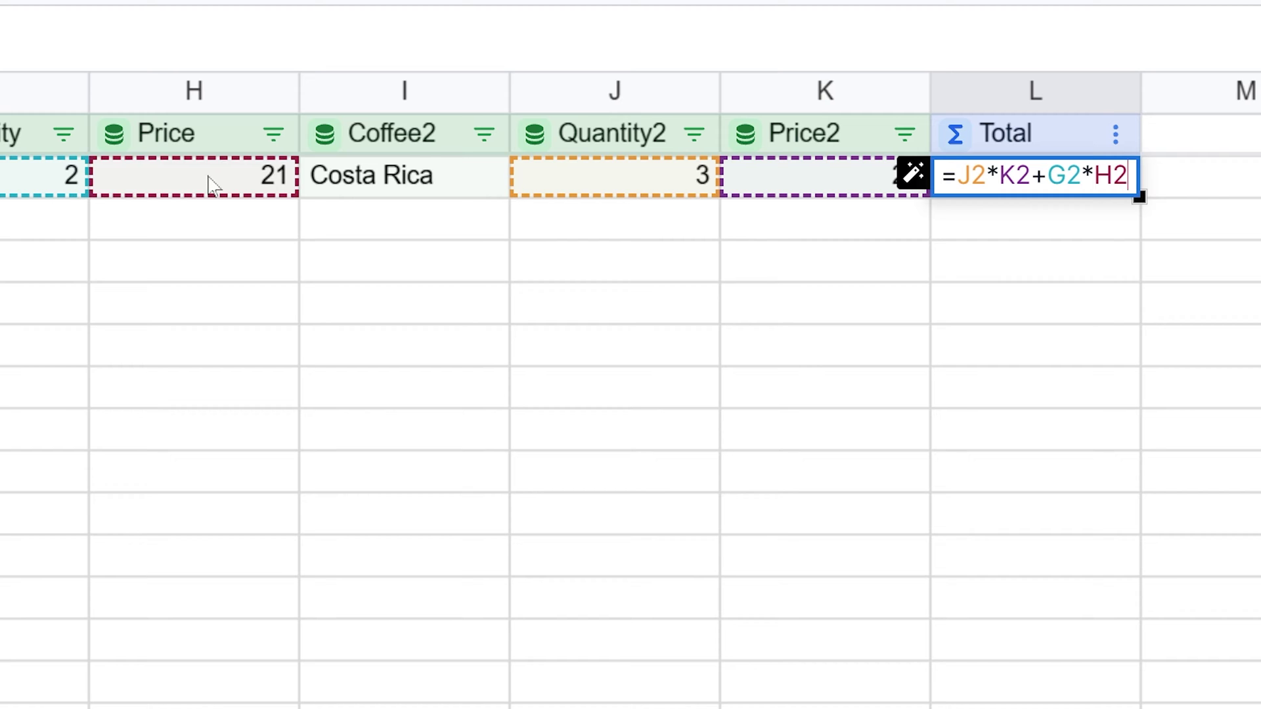
key("Return")
left_click(1094, 181)
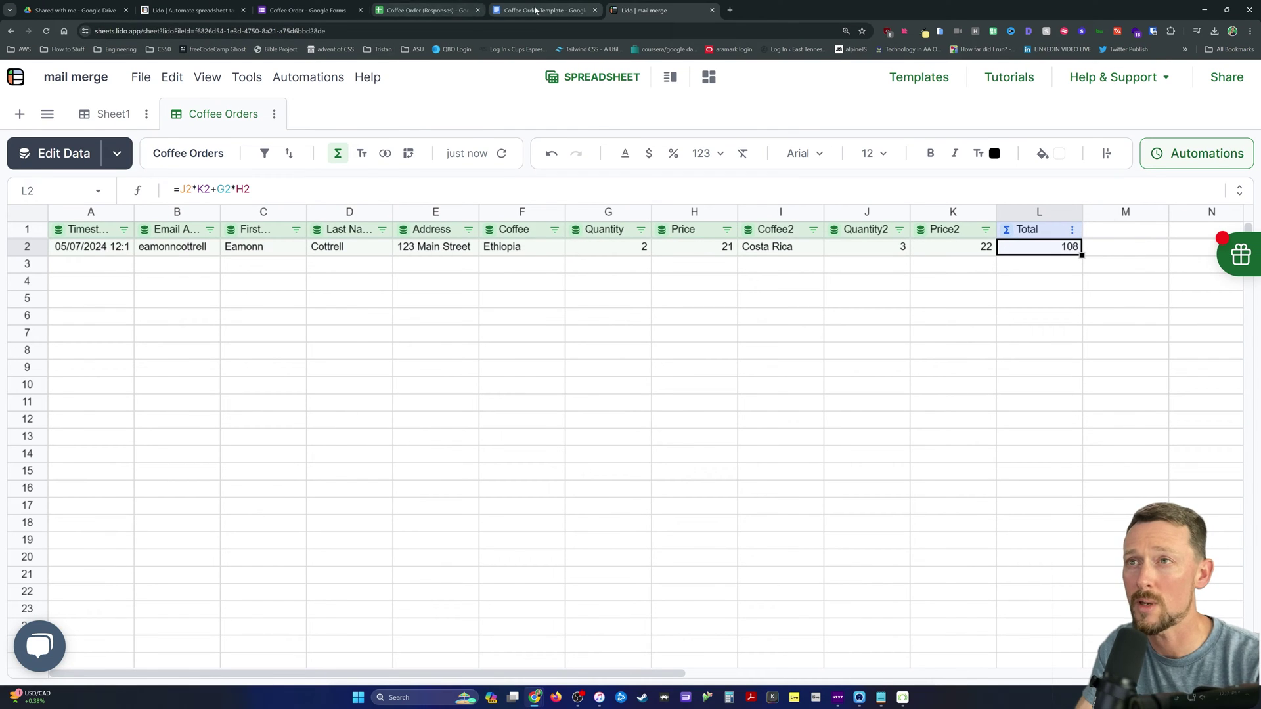
Step: In the Coffee Order Template, locate and select the {{Total}} placeholder on the Invoice Total line
left_click(536, 10)
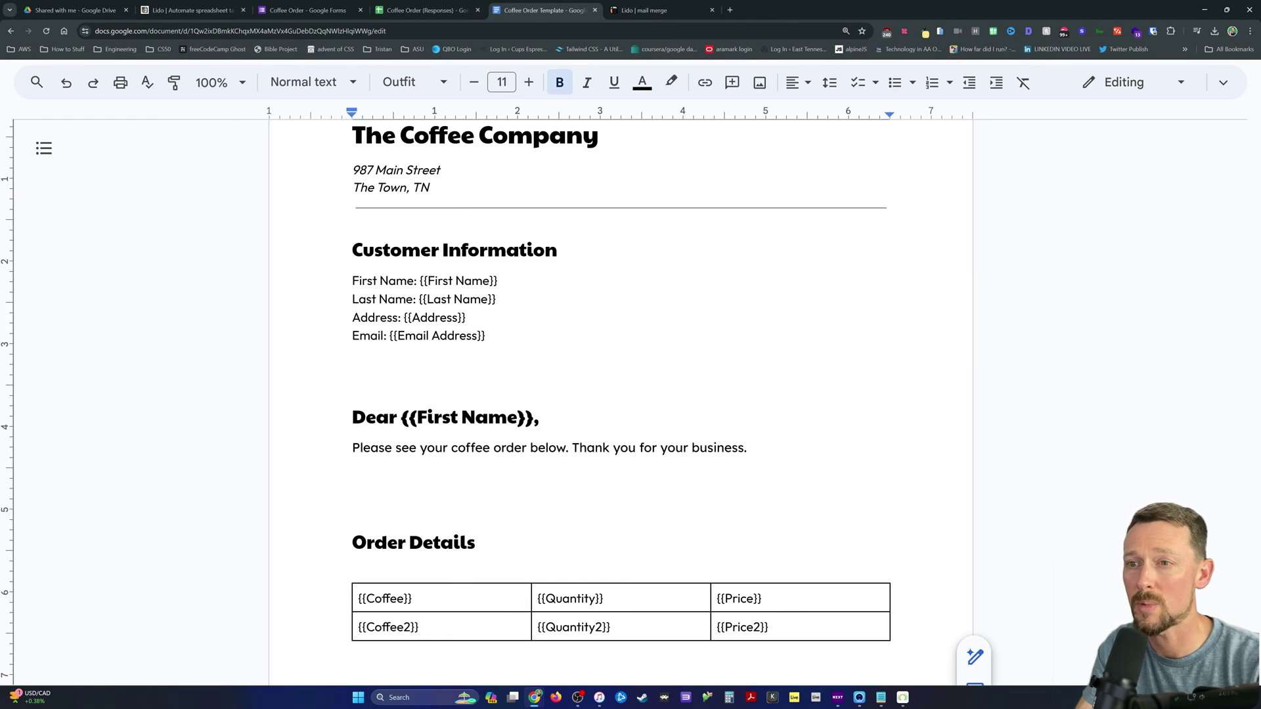
scroll(620, 394, "down", 1)
scroll(621, 395, "down", 3)
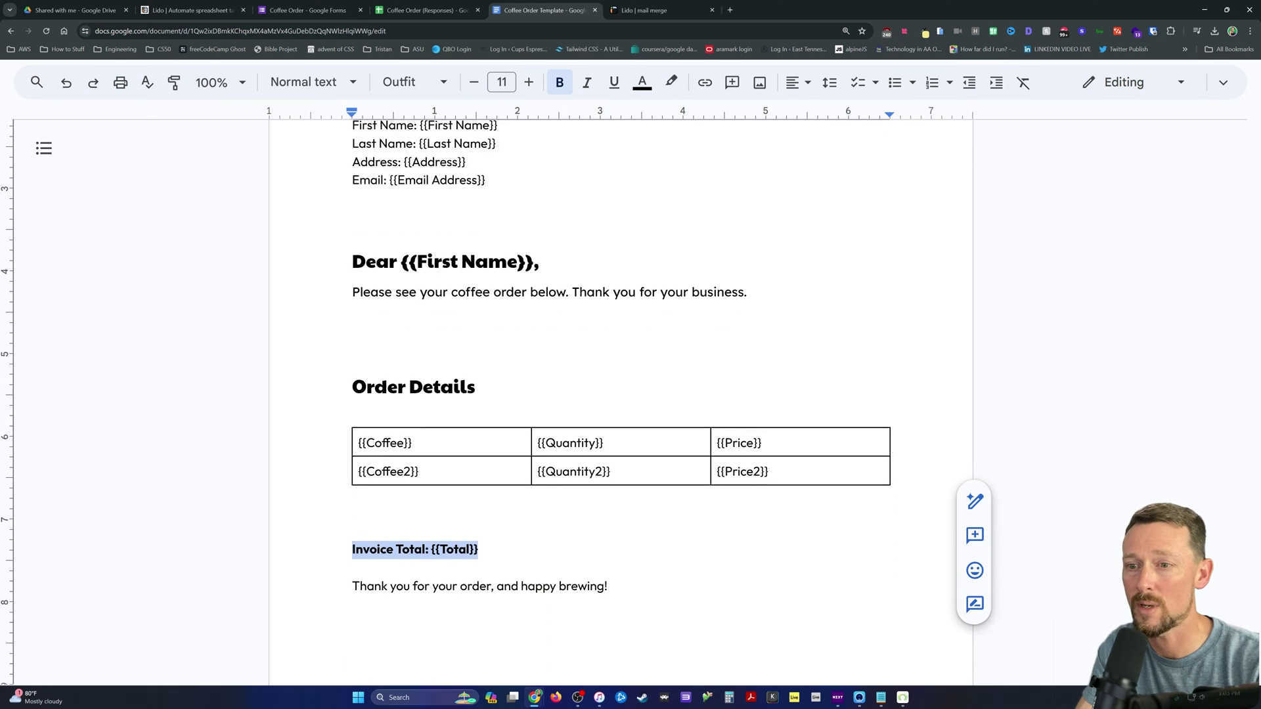
left_click(450, 508)
mouse_move(428, 508)
left_mouse_down()
mouse_move(479, 508)
mouse_move(431, 508)
left_mouse_up()
left_click(479, 508)
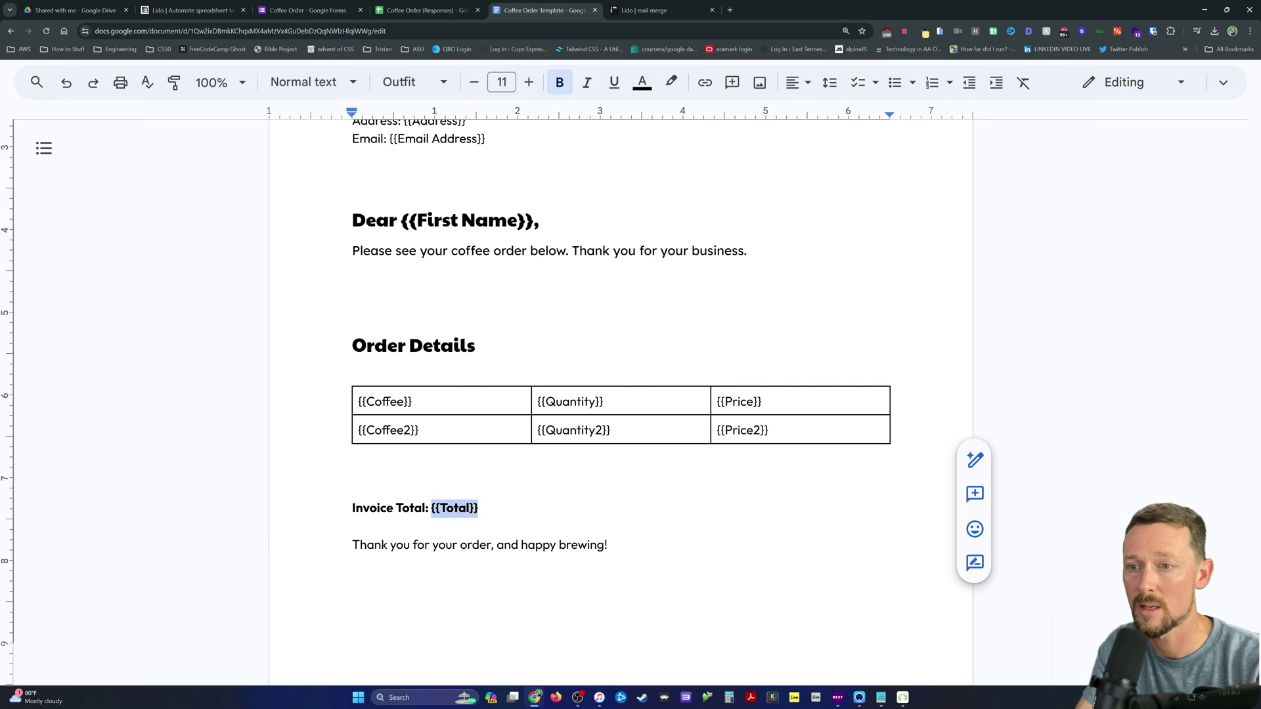
Step: Inspect the order table's Coffee and {{Quantity}} placeholders, then return to the Lido sheet
left_click(352, 490)
key("shift+Down")
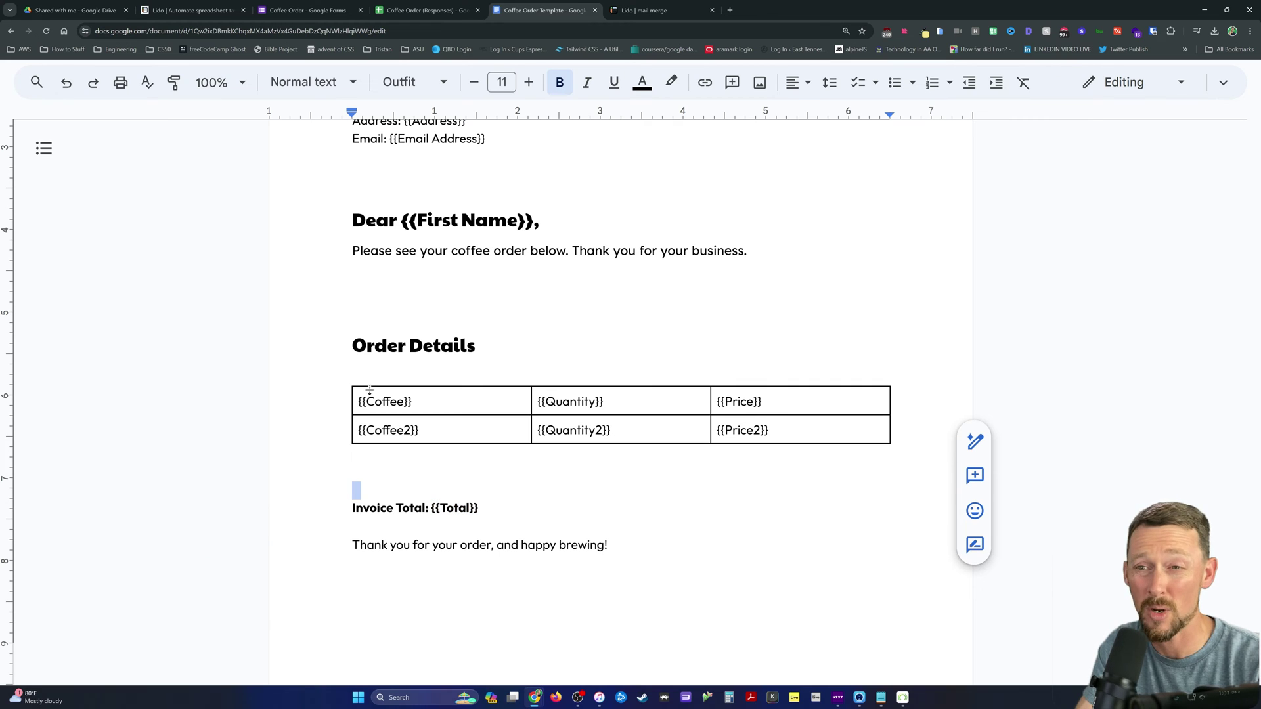
double_click(385, 401)
left_click_drag(545, 401, 599, 402)
scroll(599, 401, "up", 4)
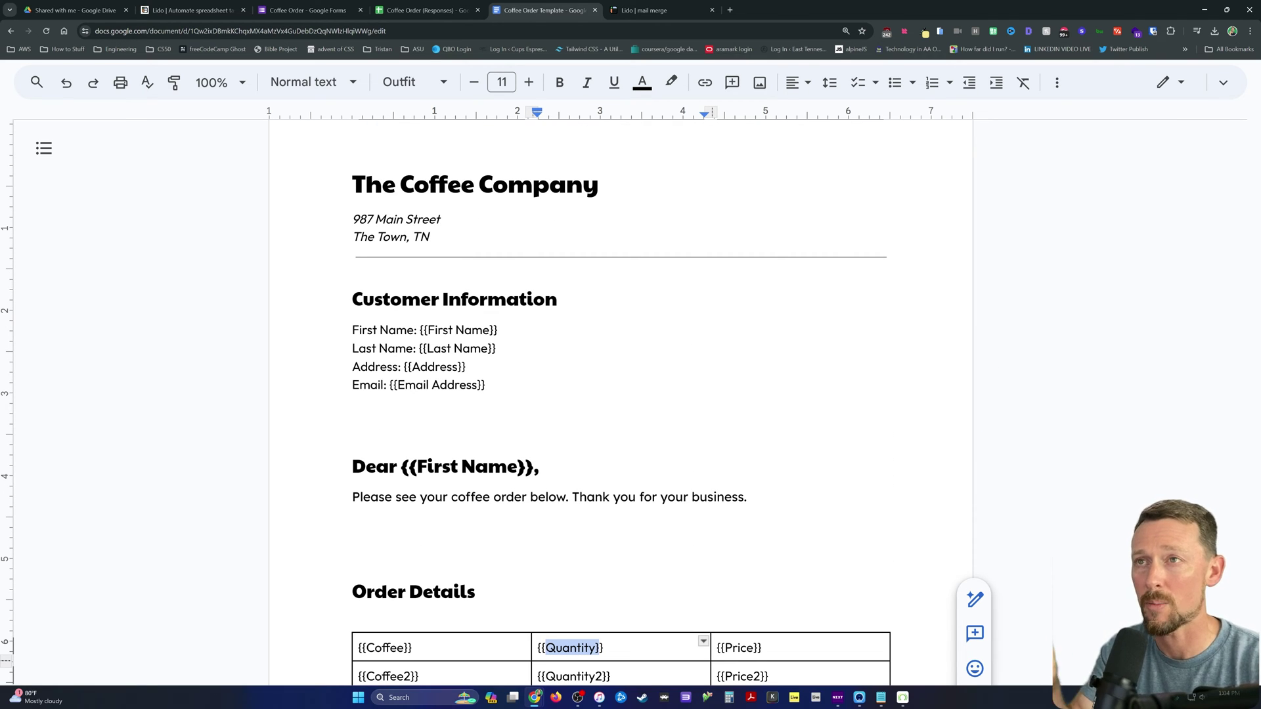
left_click(611, 8)
Step: Add an 'Email Subject' header in column M
left_click(1119, 230)
type("=")
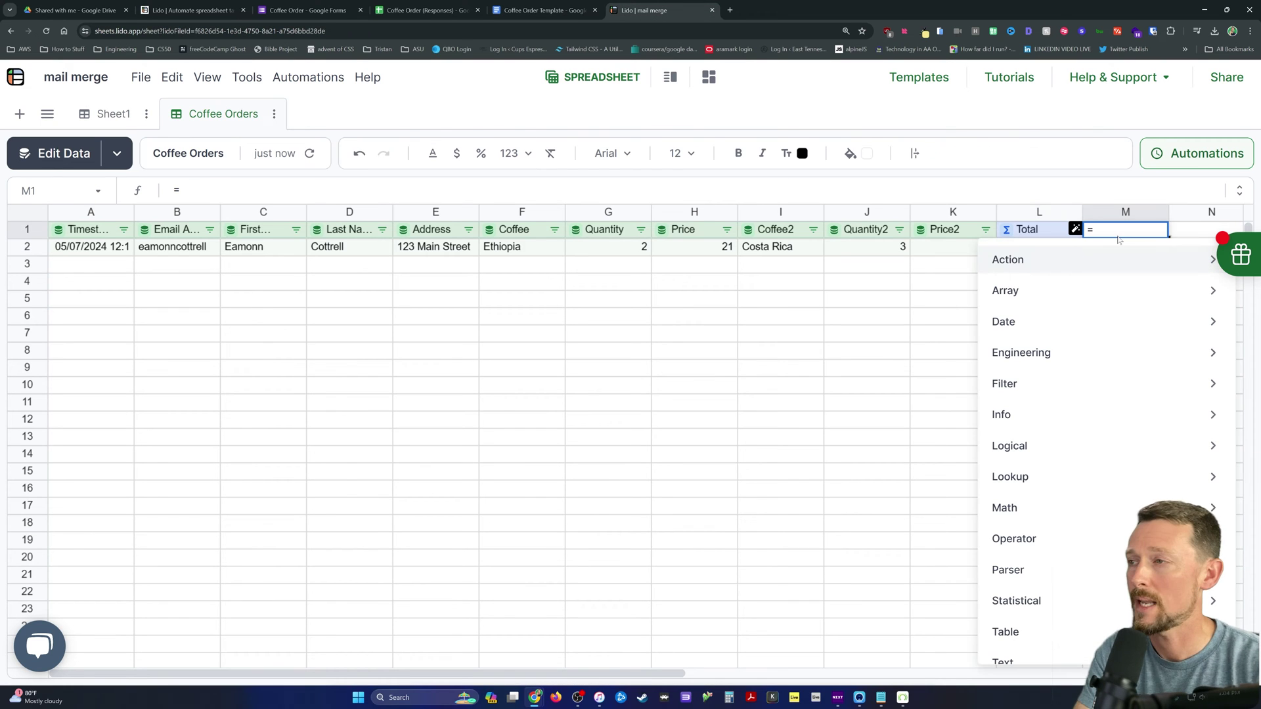
type("Email Subject")
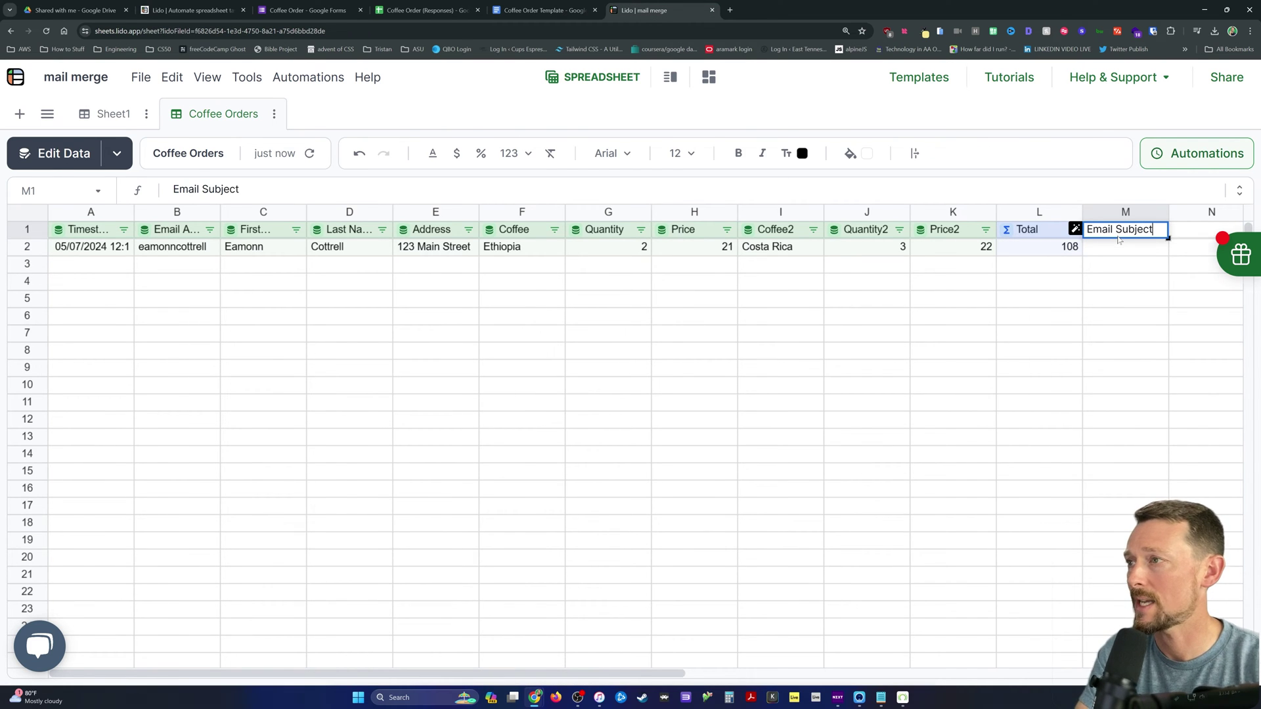
key("Return")
key("Return")
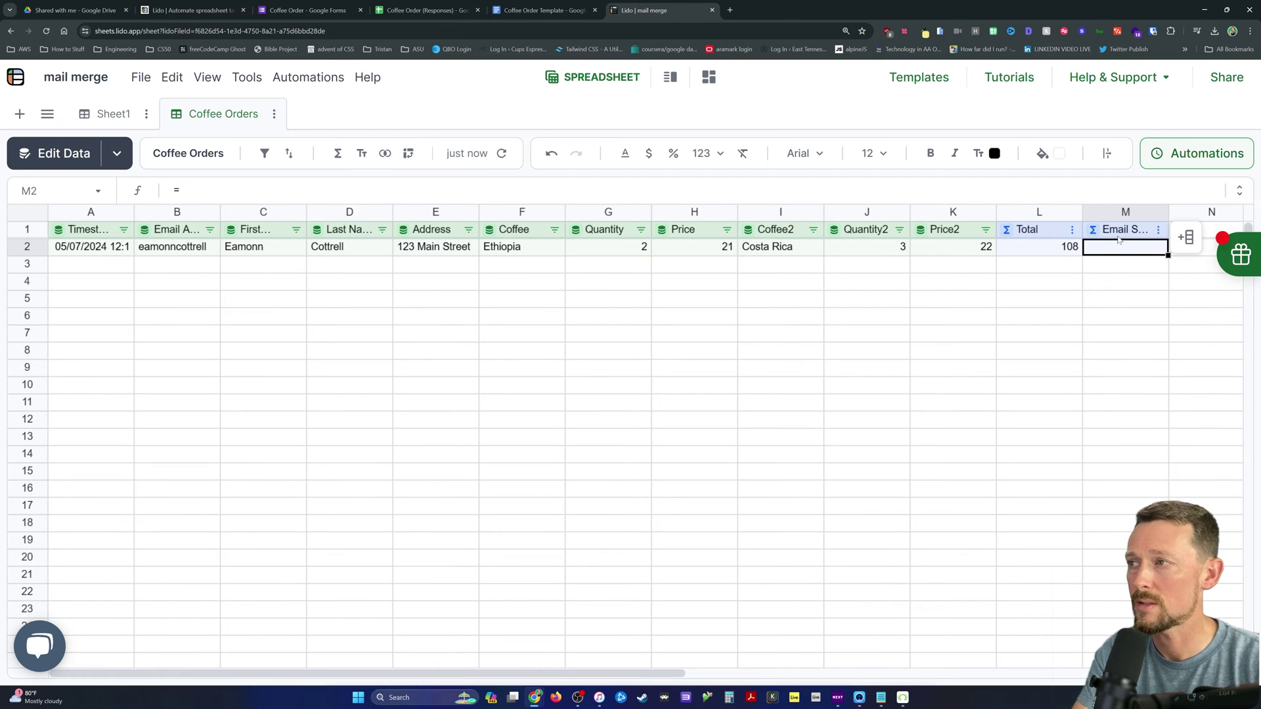
double_click(1119, 240)
type("str")
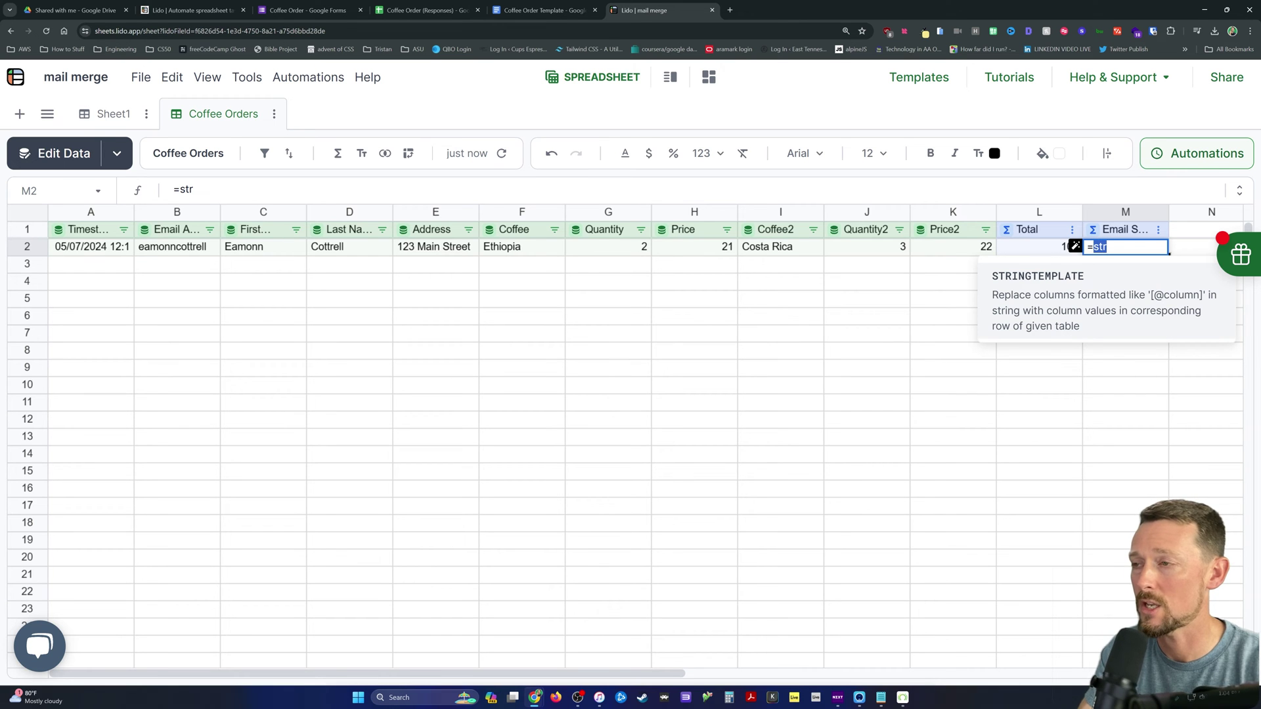
key("BackSpace")
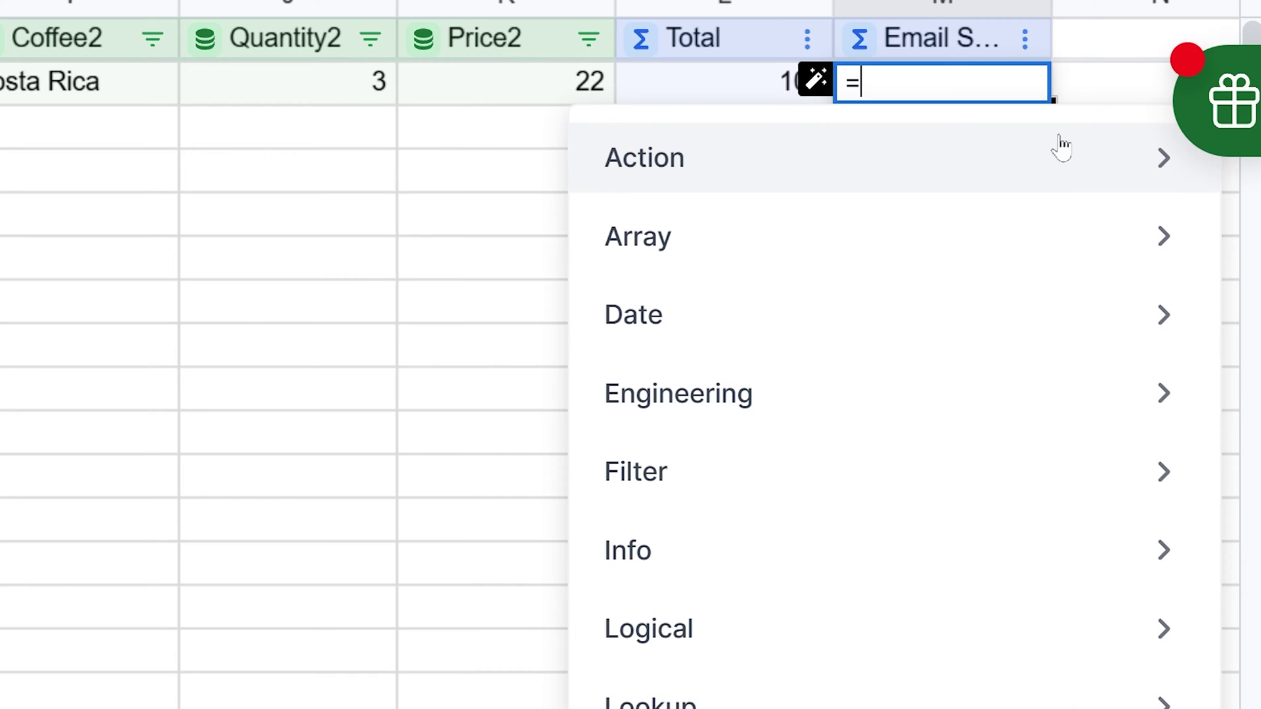
type("\"")
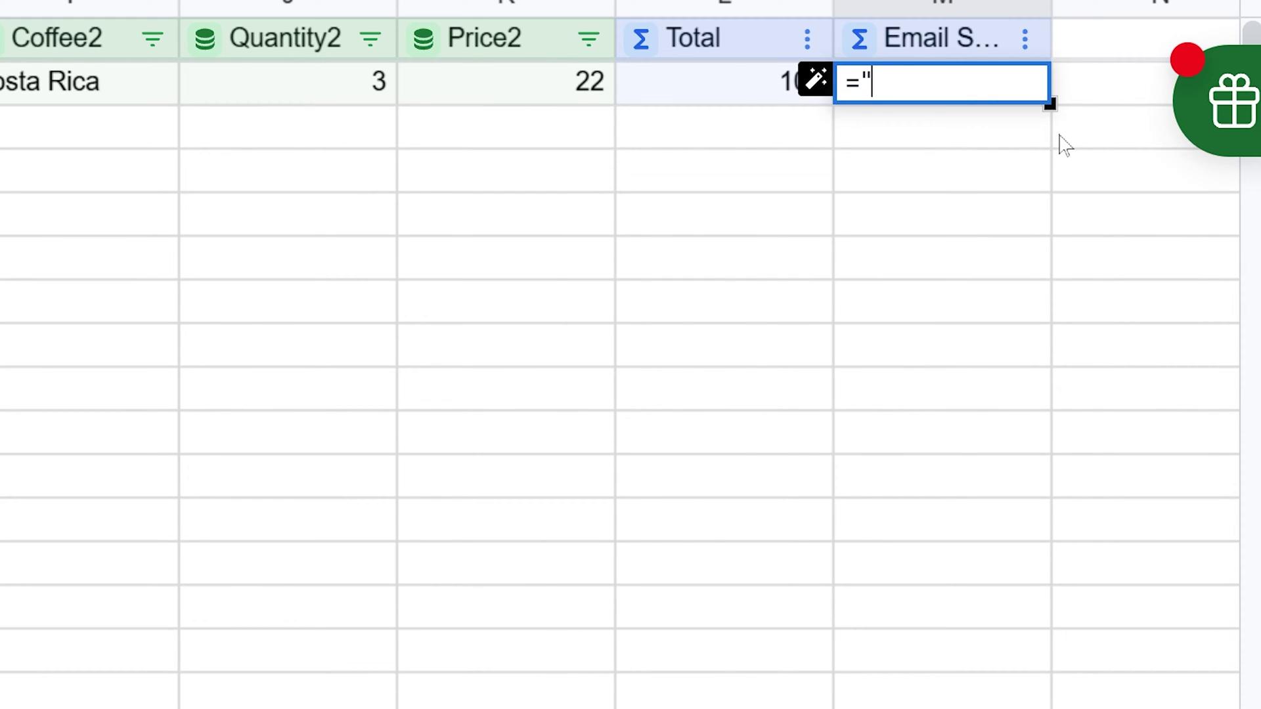
type("[")
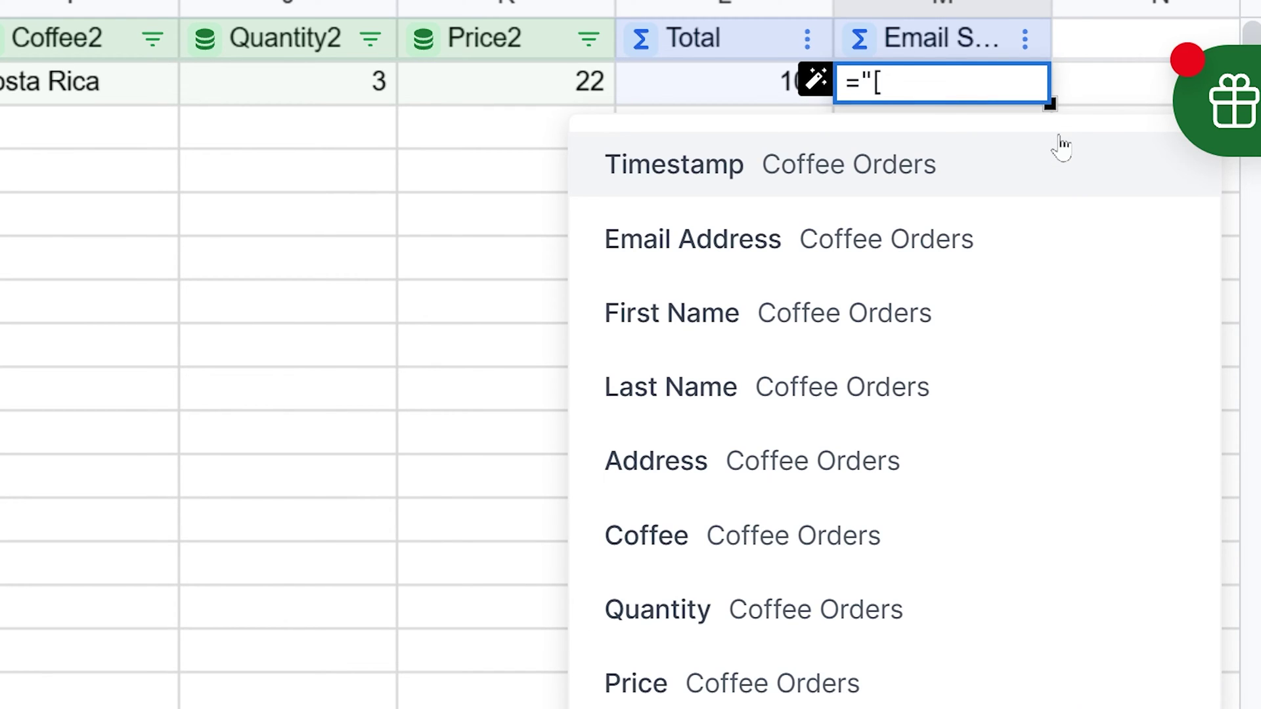
key("Down")
key("Down")
key("Return")
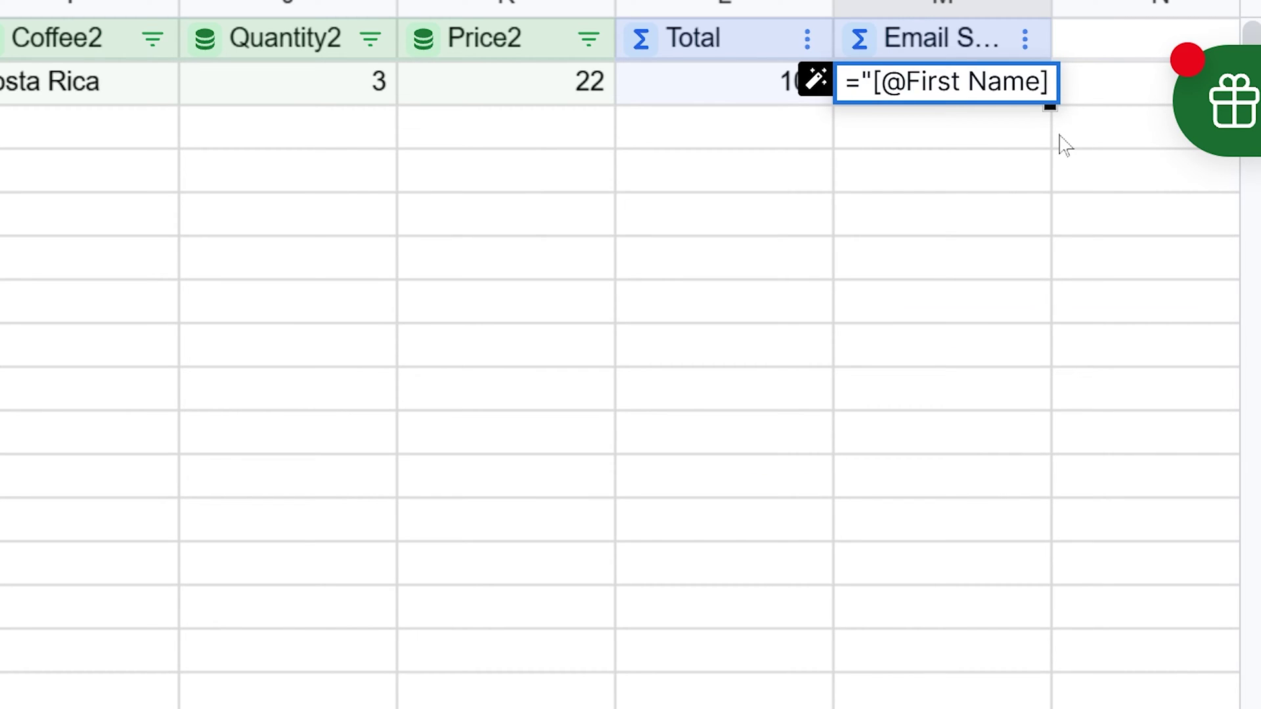
type("C")
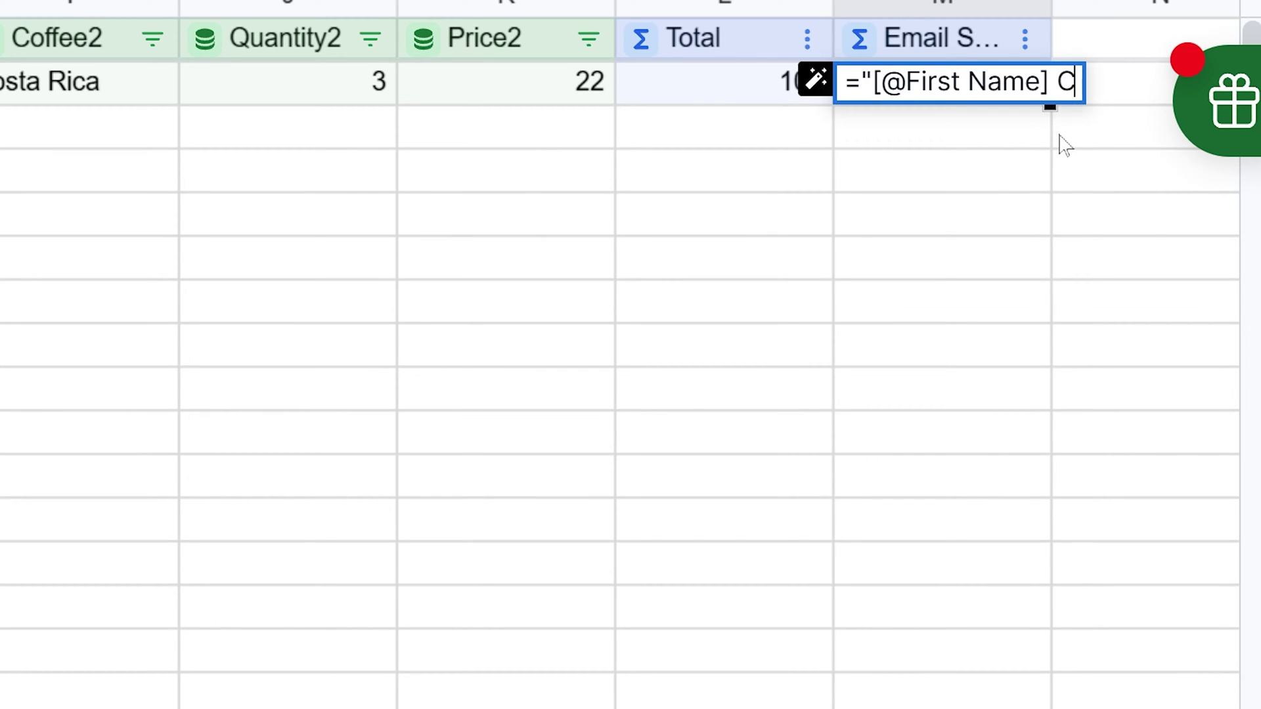
type("offee Order\"")
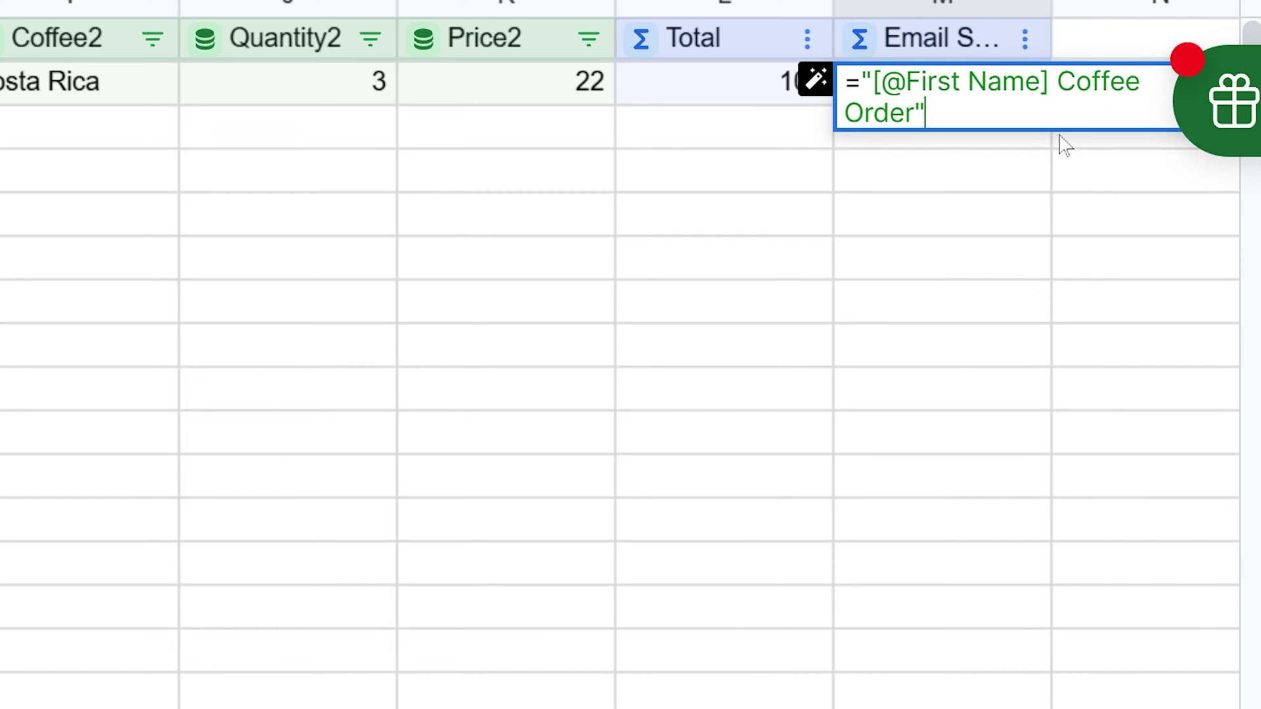
key("Return")
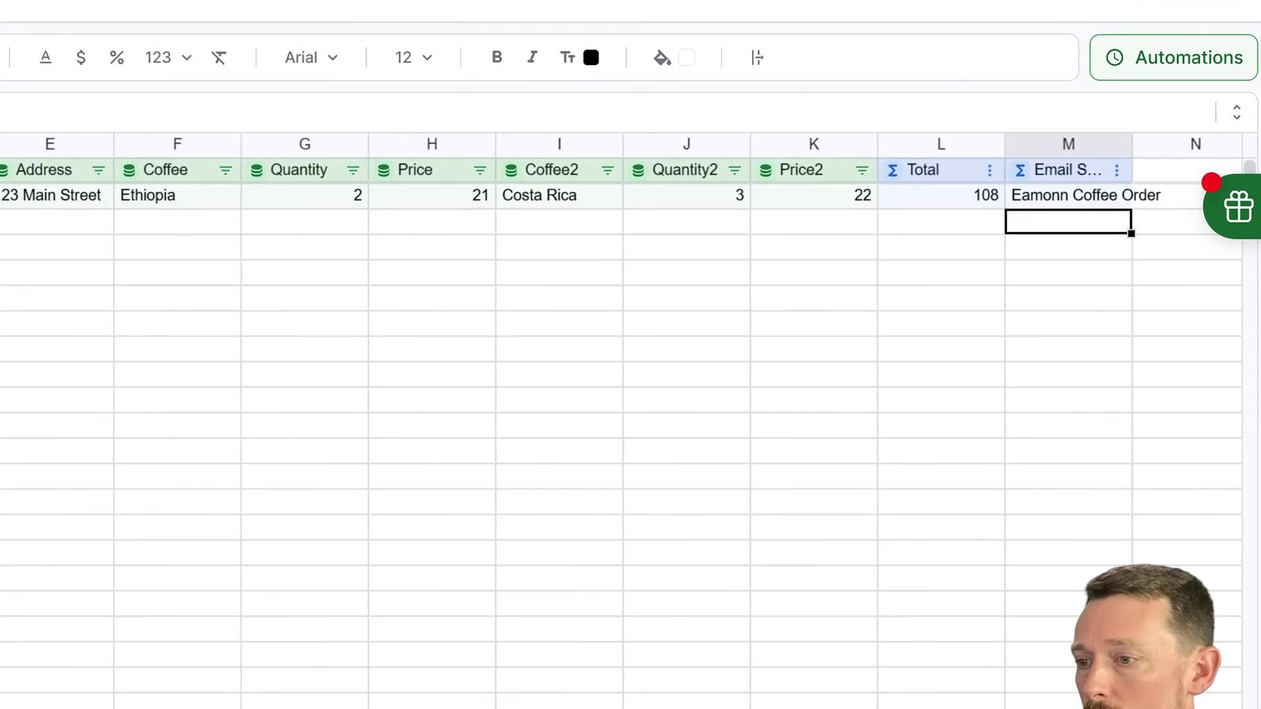
Step: Add an 'Email Body' header in N1 as a computed column
left_click(1165, 170)
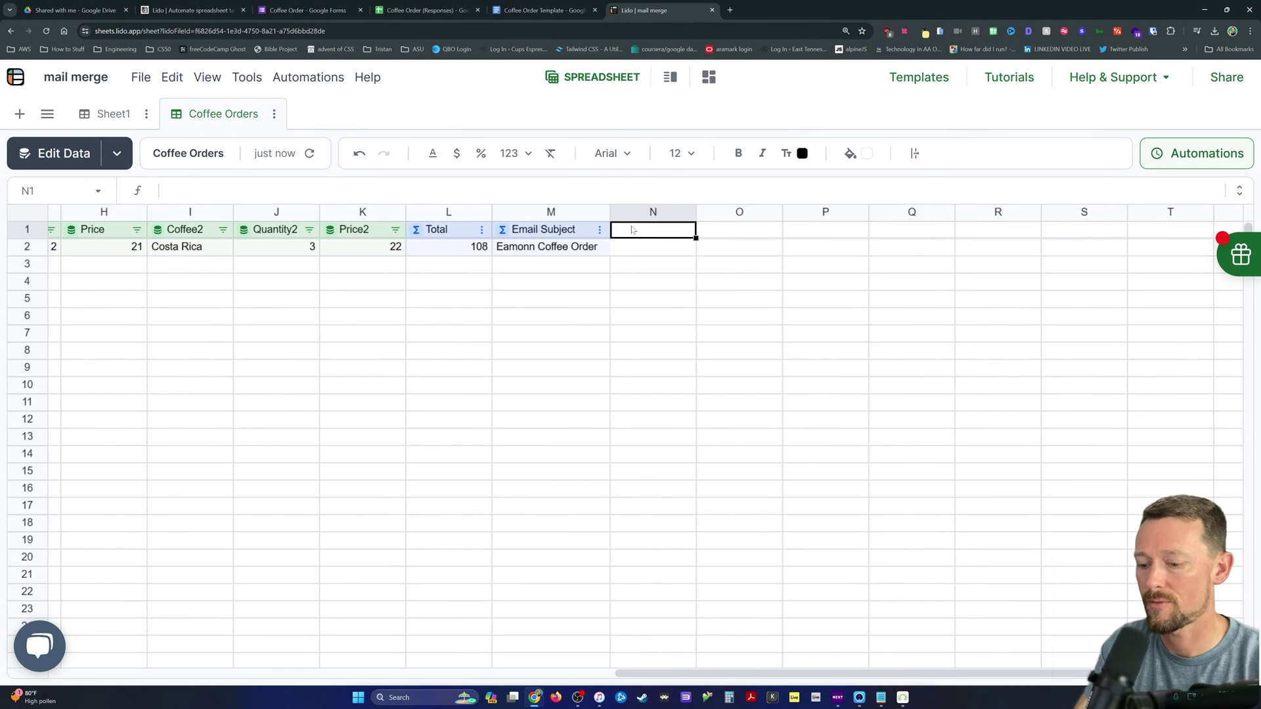
type("Email Body")
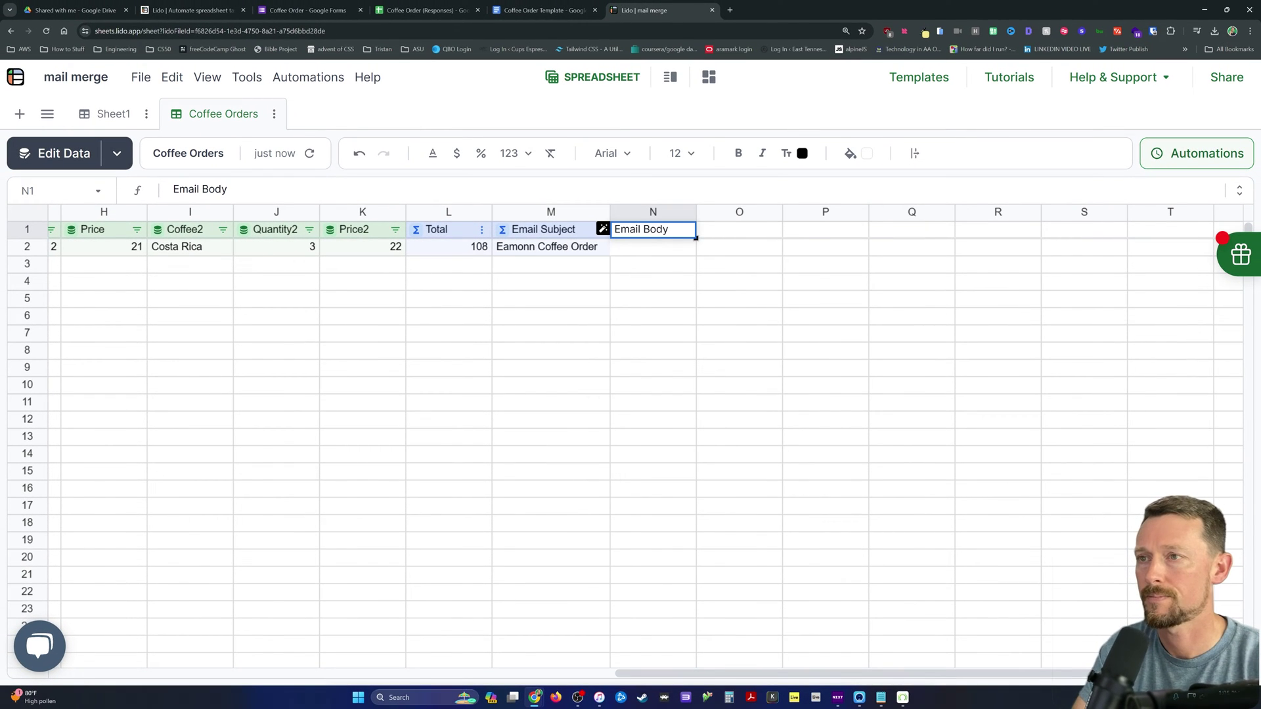
key("Return")
left_click(657, 257)
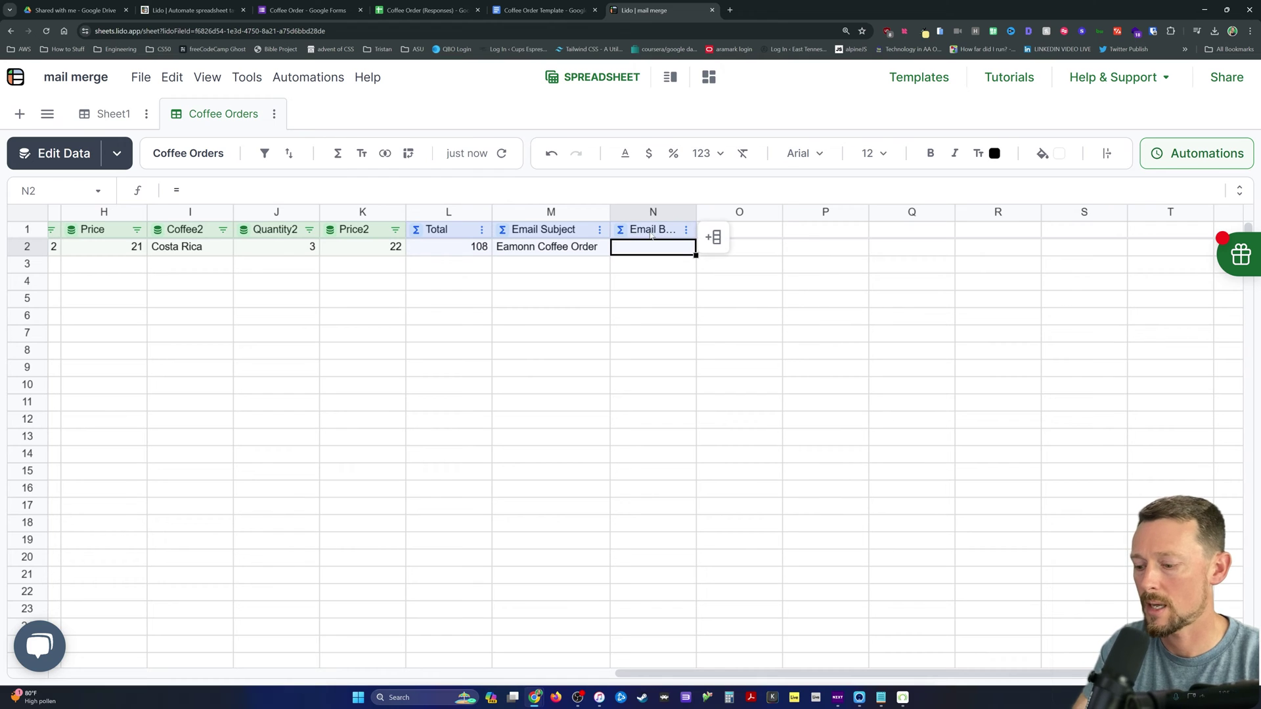
Step: Write the three-line Email Body formula: 'Dear [First Name],', invoice-attached note, 'Thanks for your business'; widen column N
type("=\"Dear [fir")
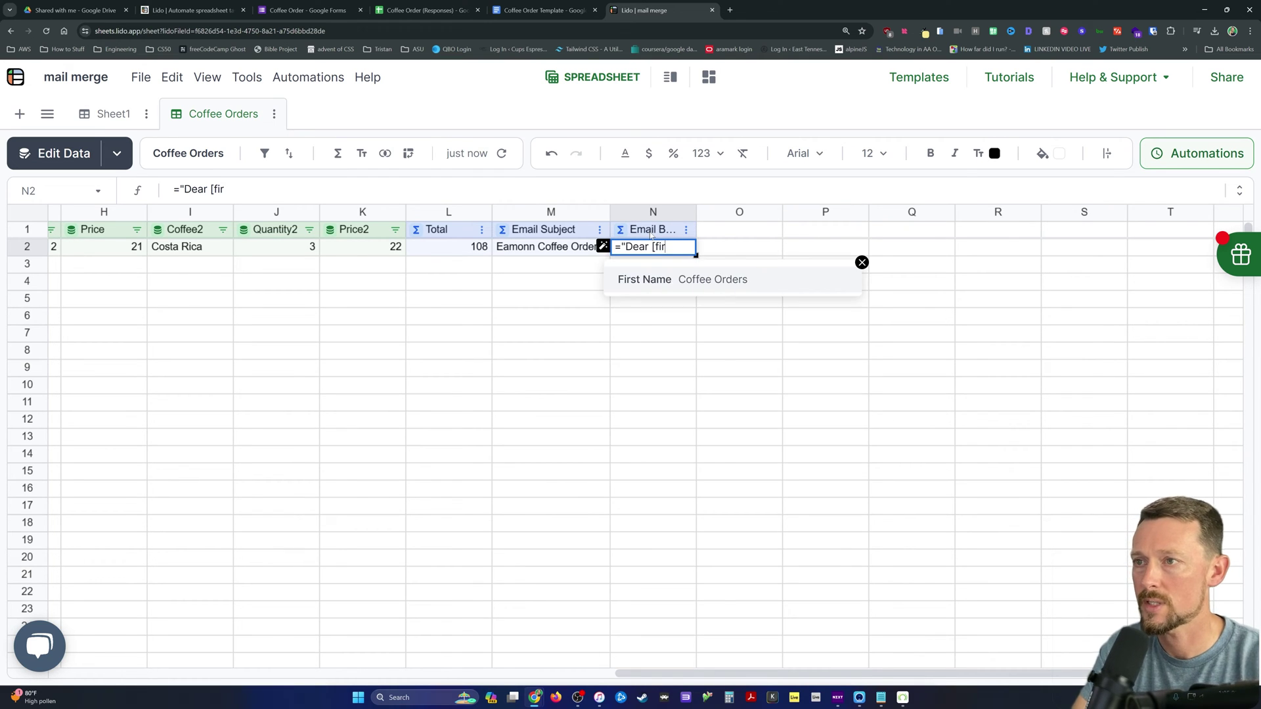
key("Return")
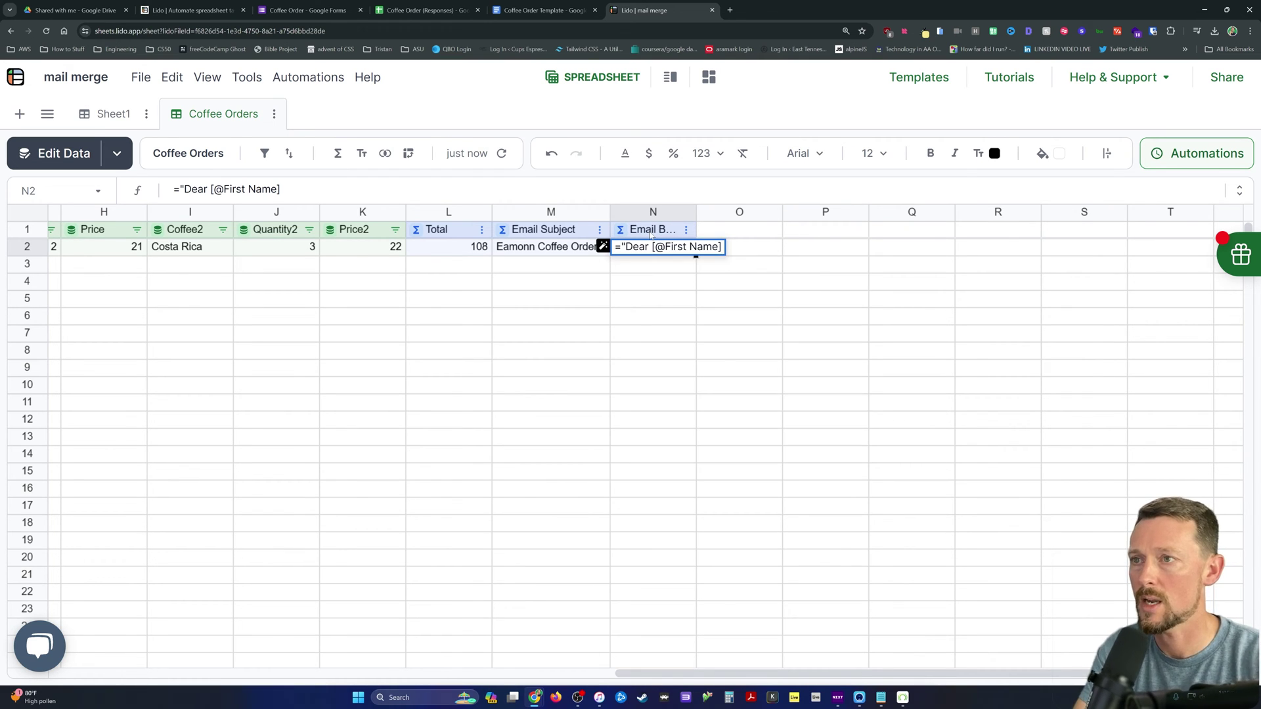
type(",")
key("shift+Return")
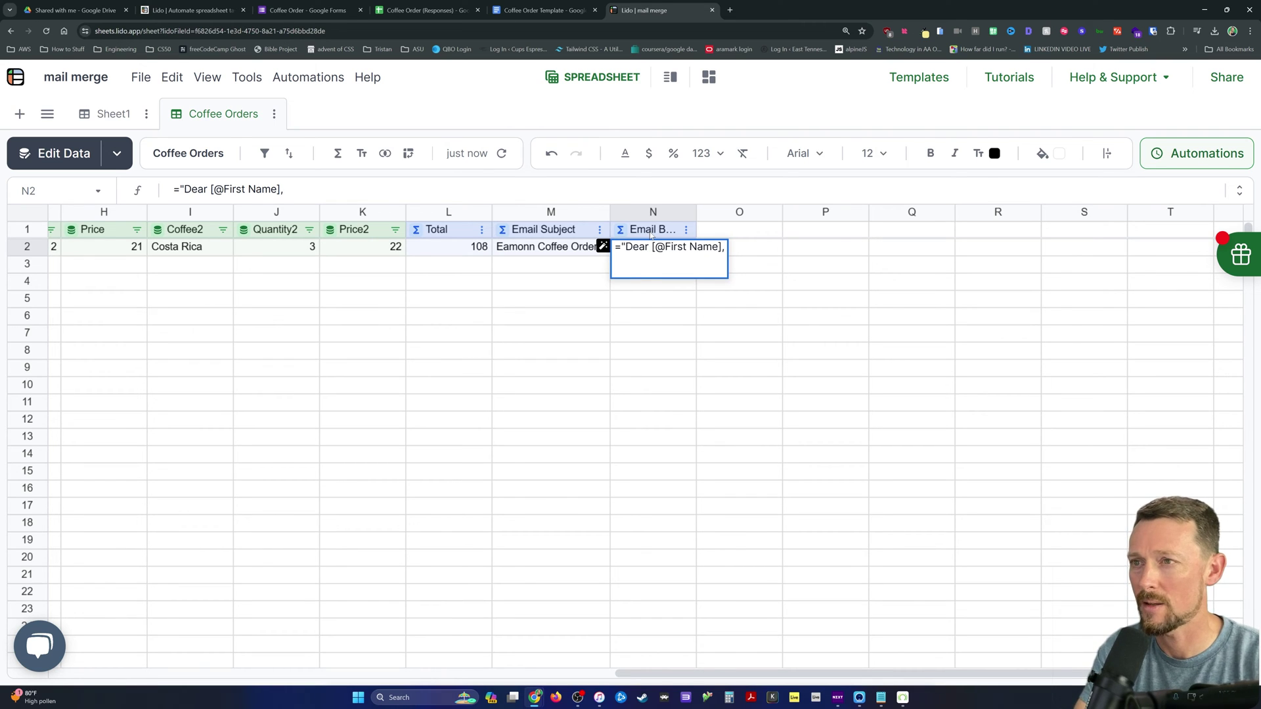
type("Please find your c")
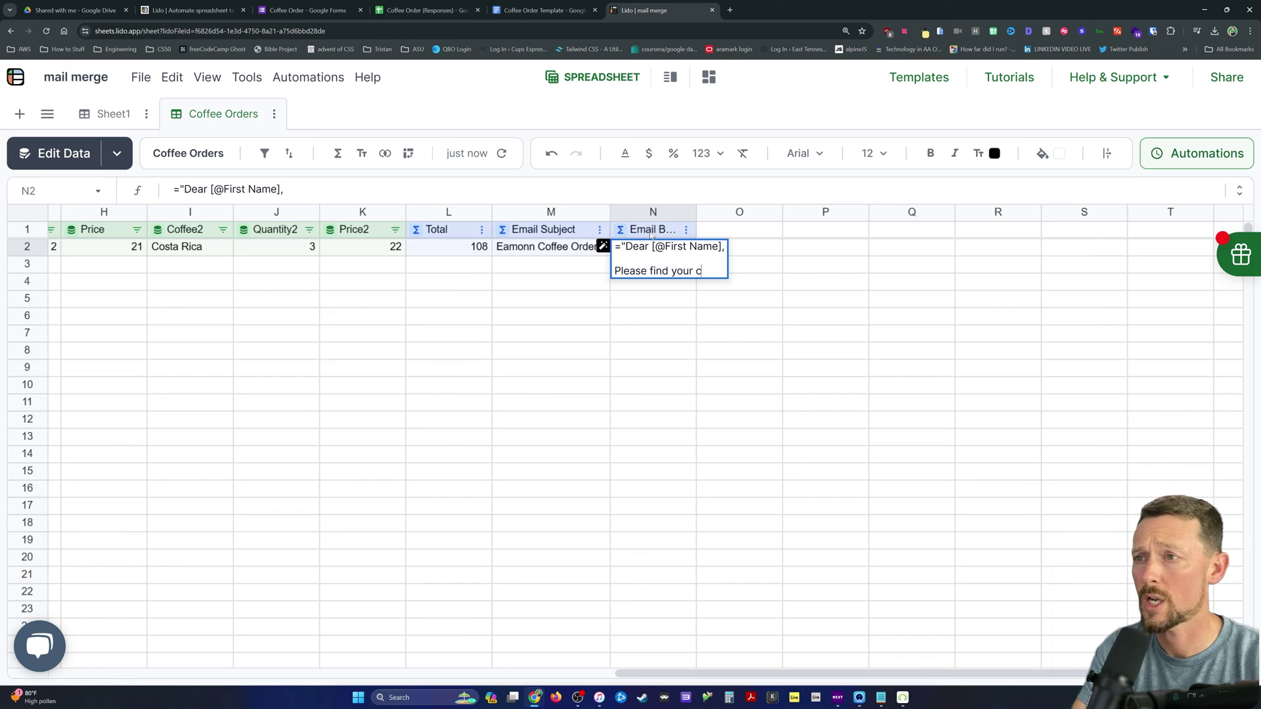
type("offee invoice at")
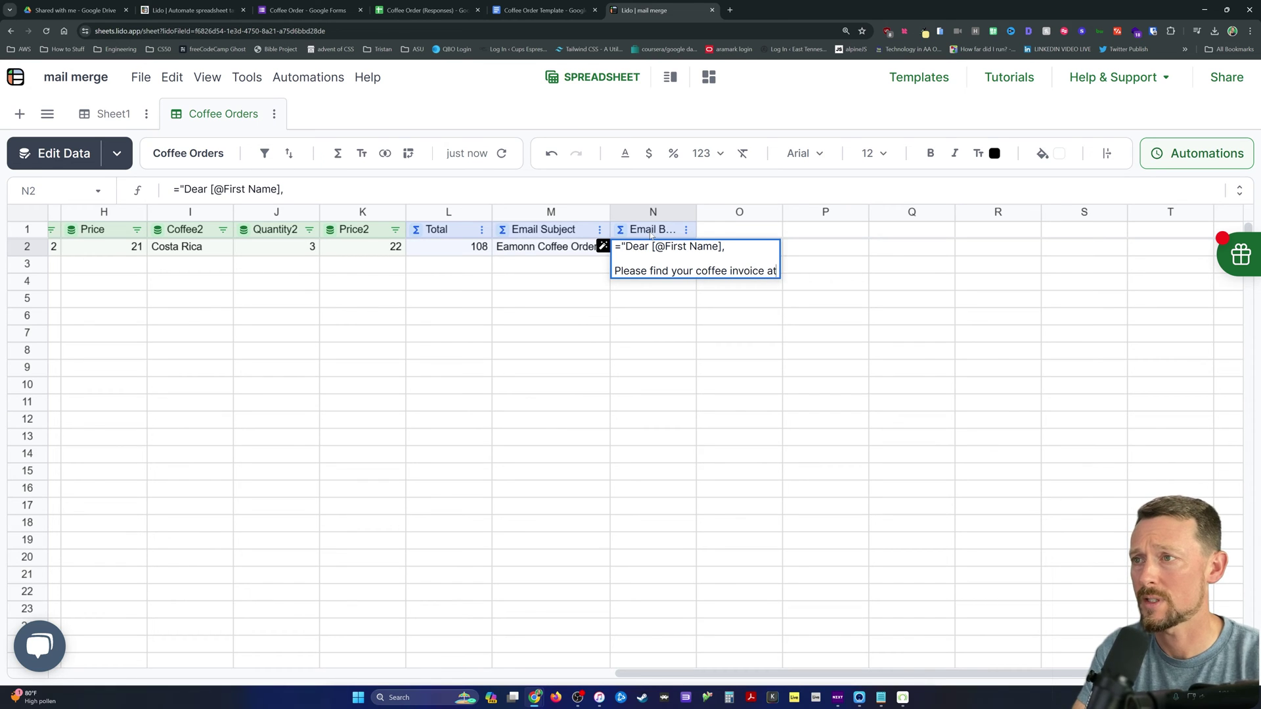
type("ached.")
key("shift+Return")
key("shift+Return")
type("Thanks")
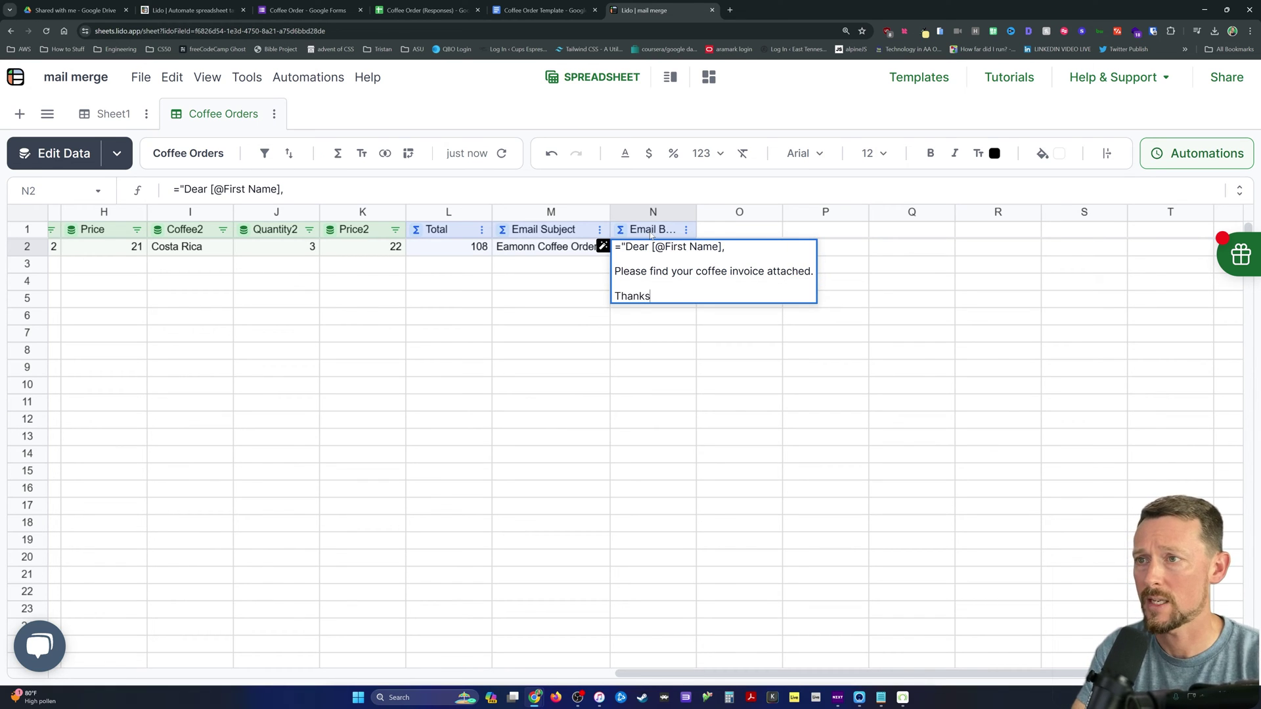
type(" for your business")
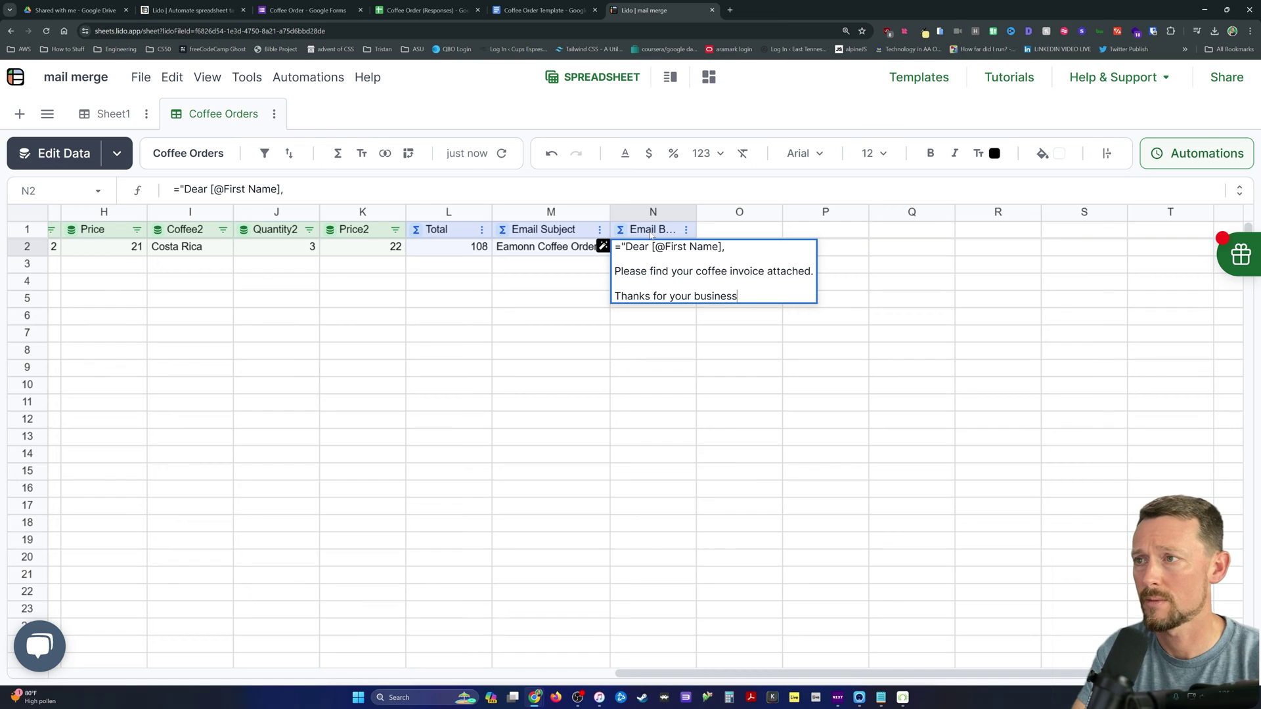
type("\"")
key("Return")
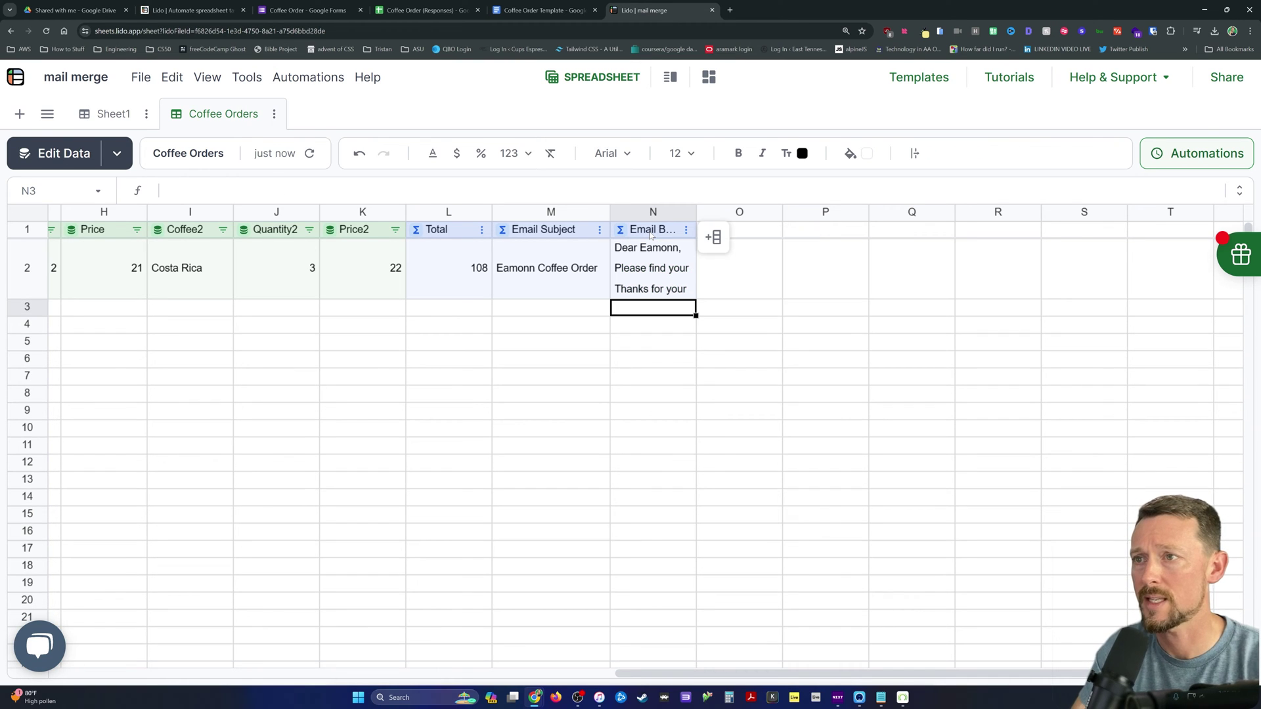
left_click_drag(697, 212, 741, 211)
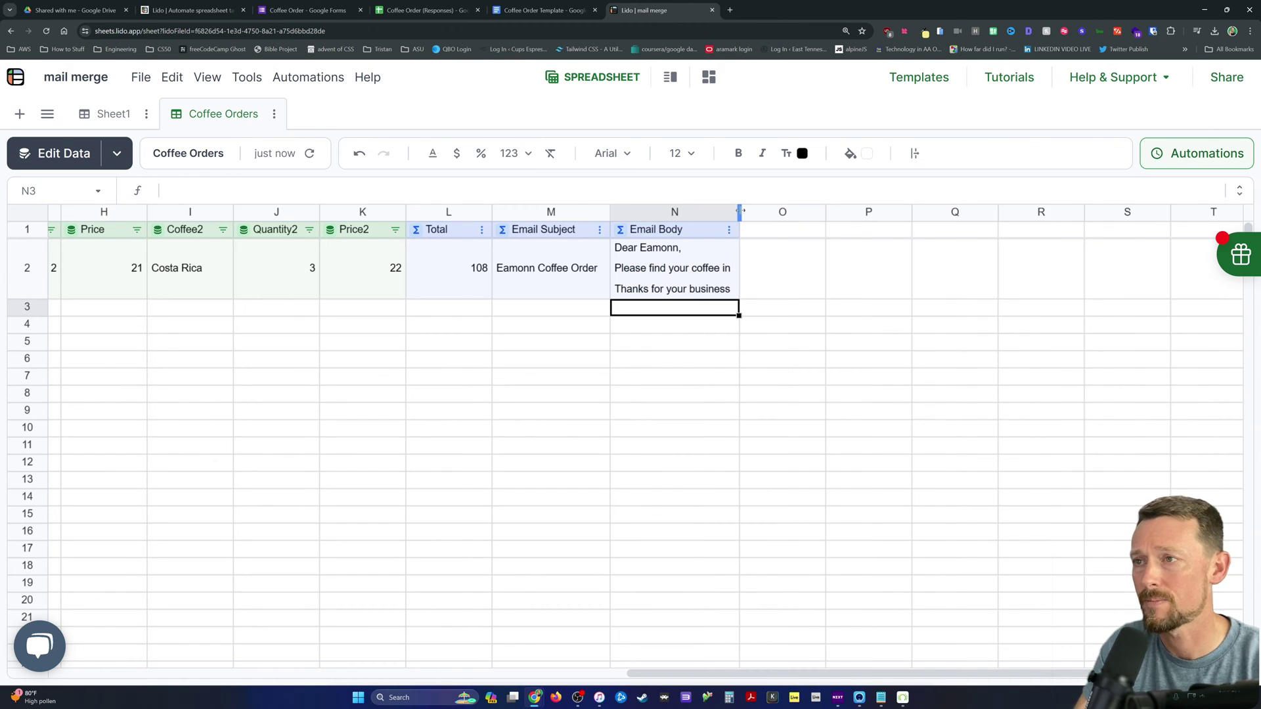
left_click(769, 229)
Step: Head column O 'Generate PDF' and make it a computed column
type("Generat")
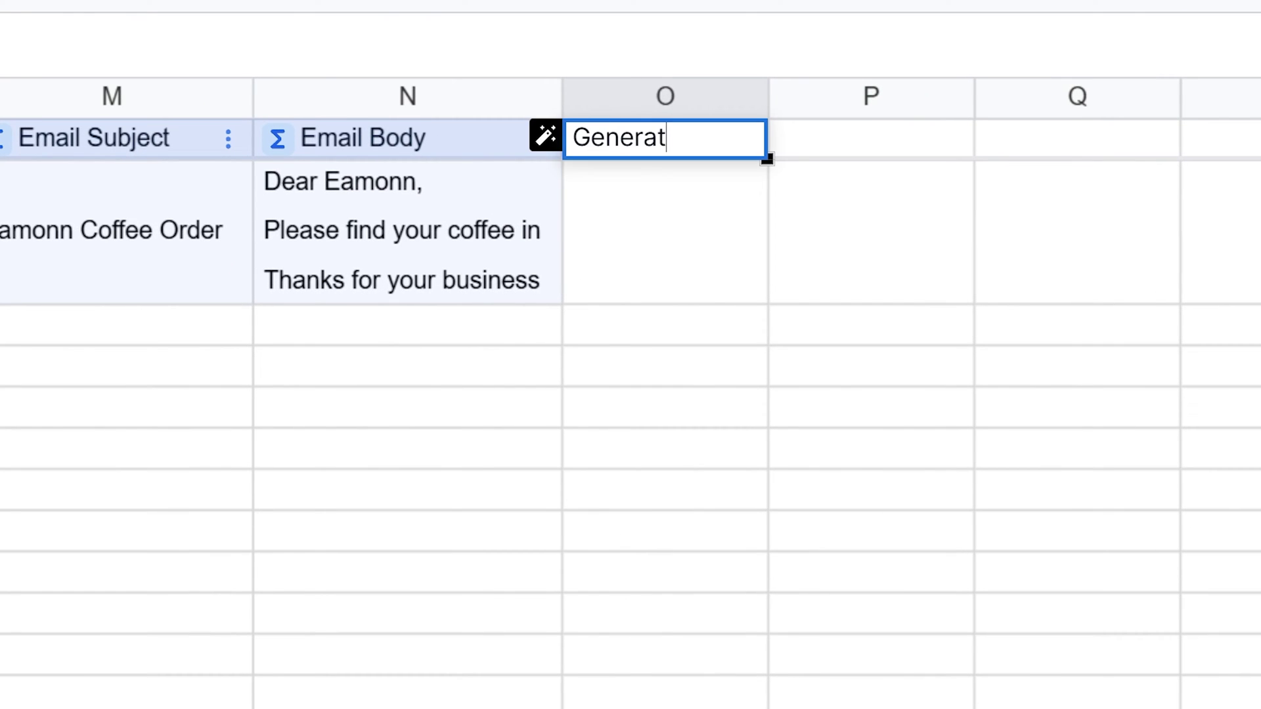
type("e PDF")
key("Return")
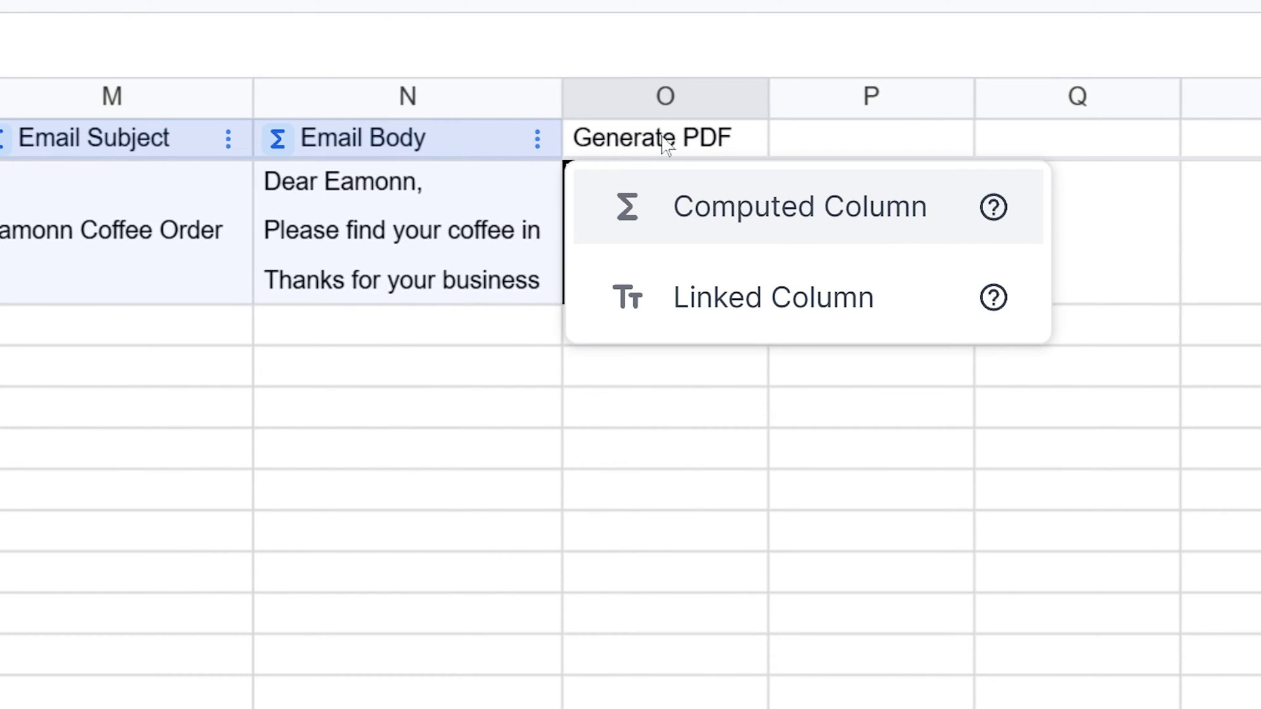
key("Return")
Step: Start a CREATEPDF formula in O2 using a newly connected Google Drive credential
type("=c")
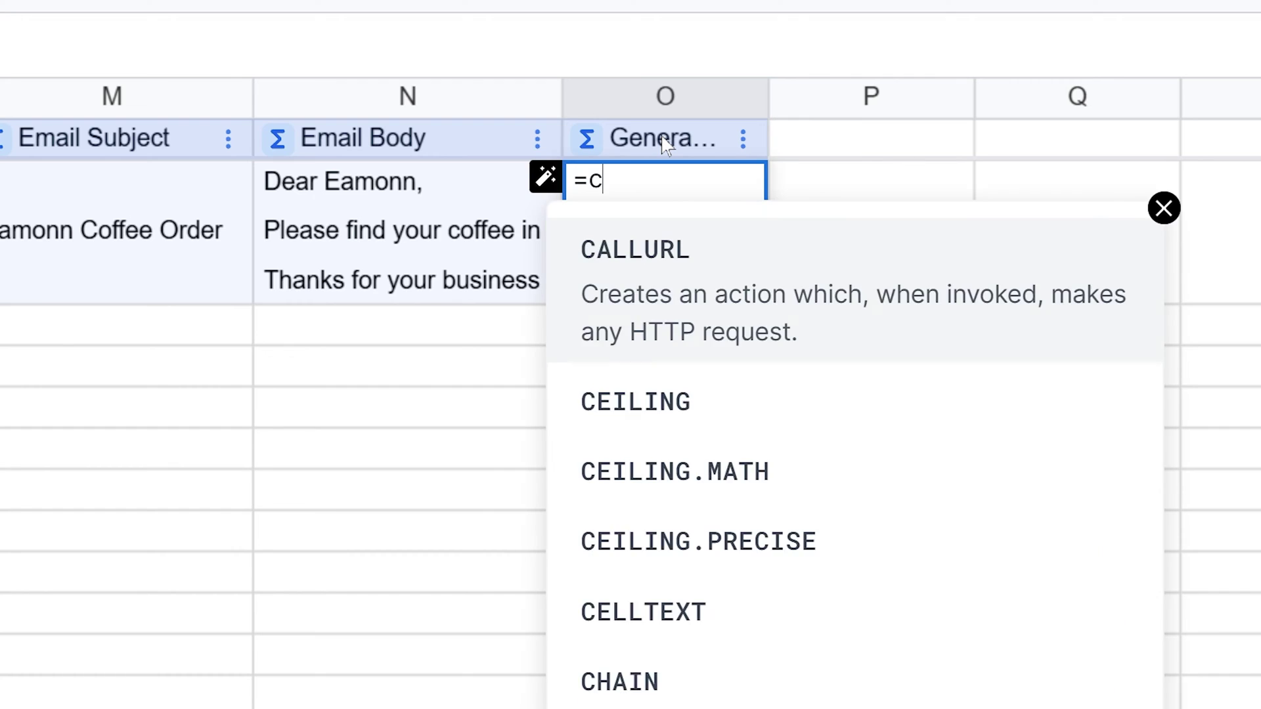
type("reate")
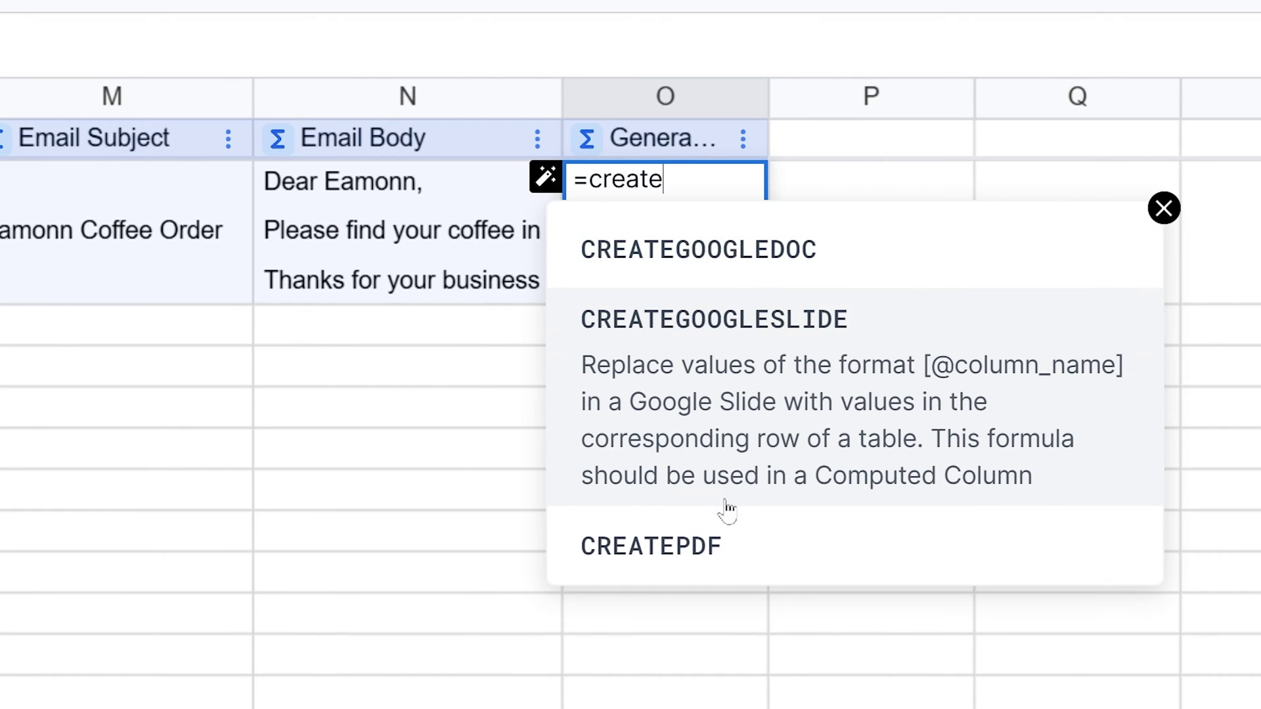
left_click(736, 545)
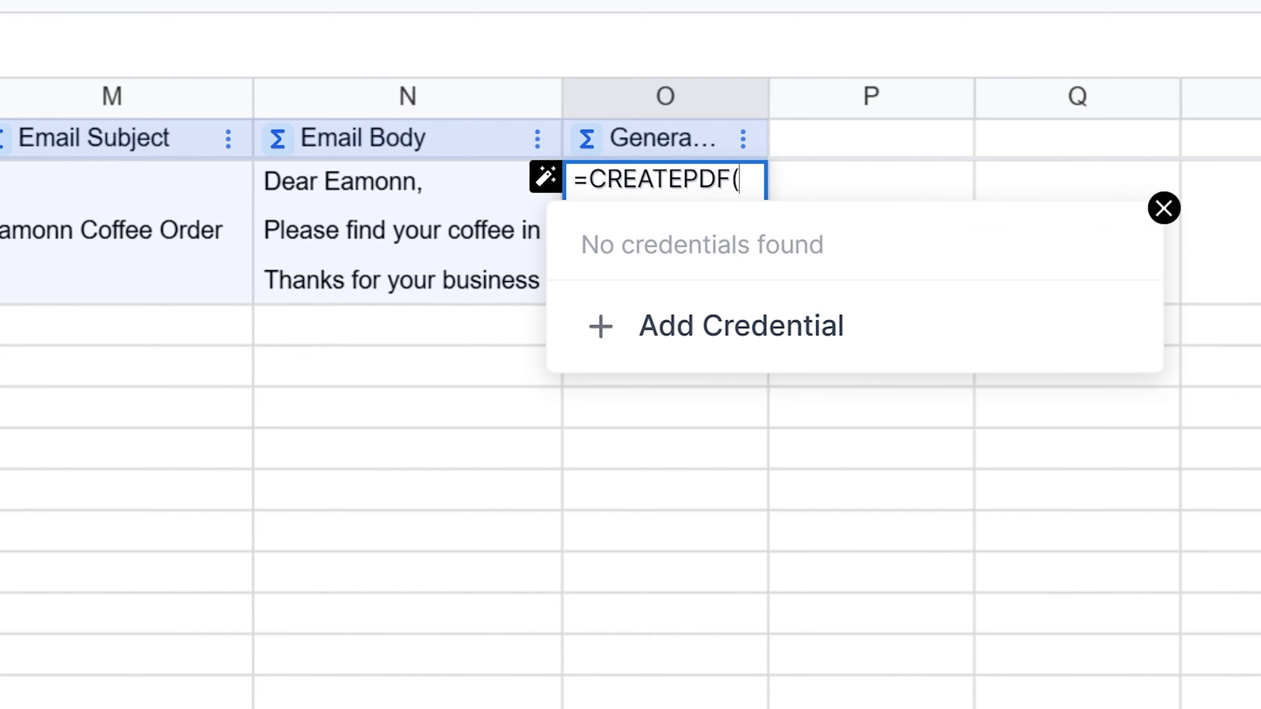
left_click(753, 350)
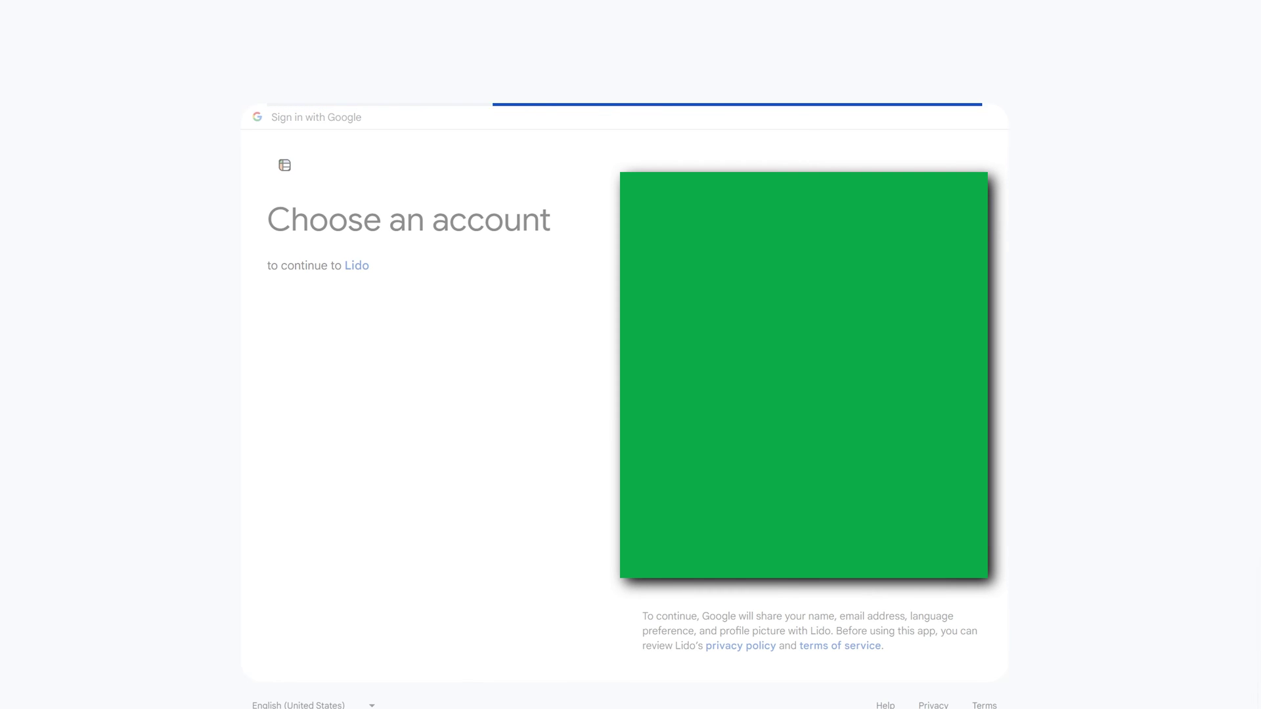
left_click(797, 506)
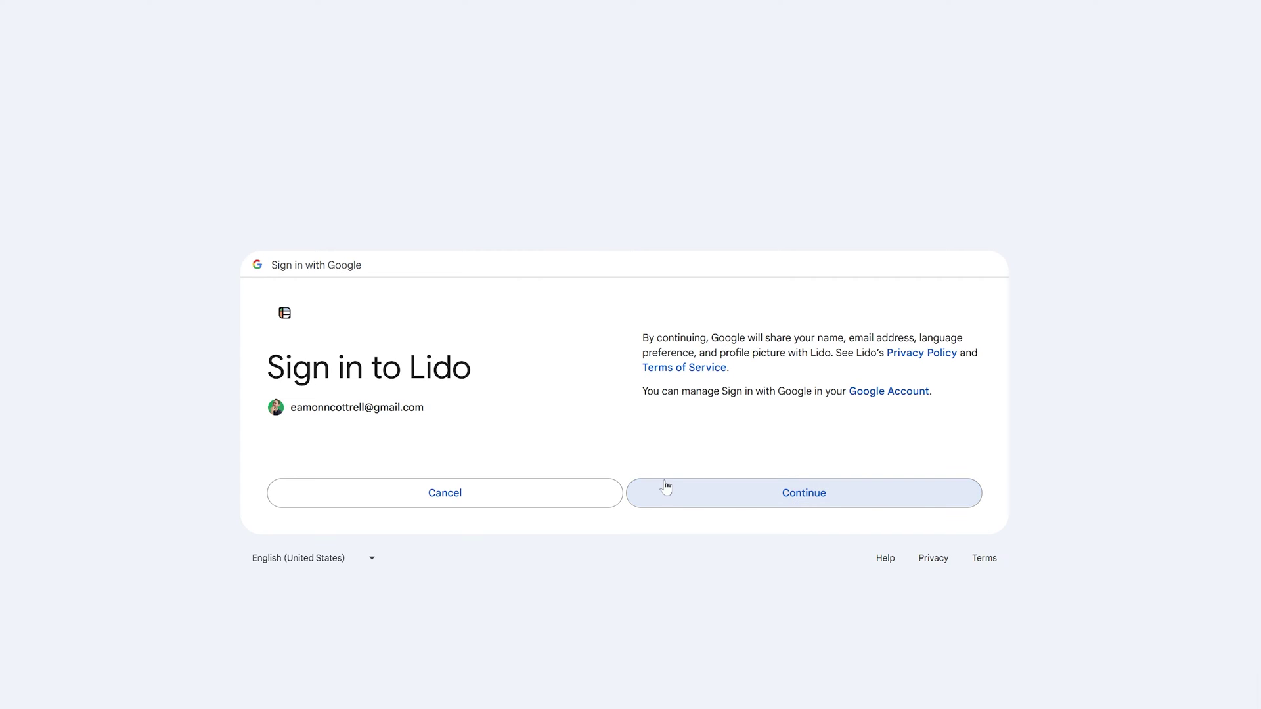
left_click(795, 579)
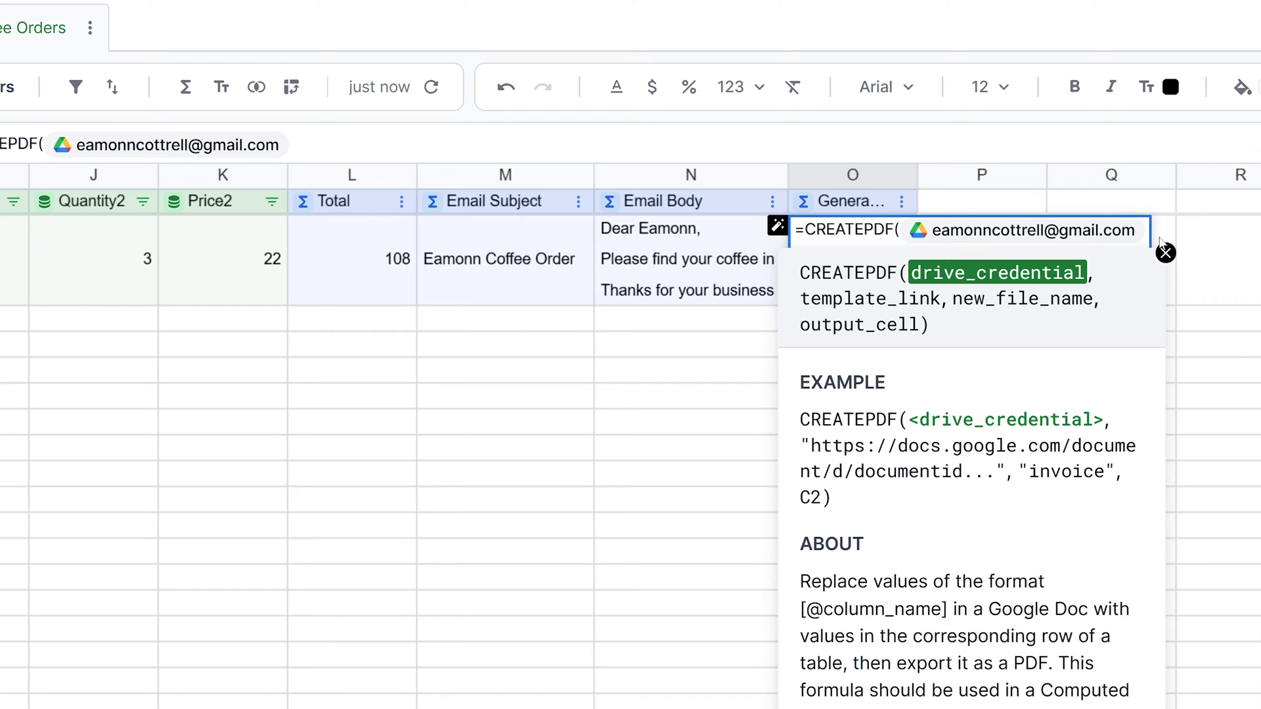
Step: Choose the Coffee Order template document from Drive as the CREATEPDF template
type(",")
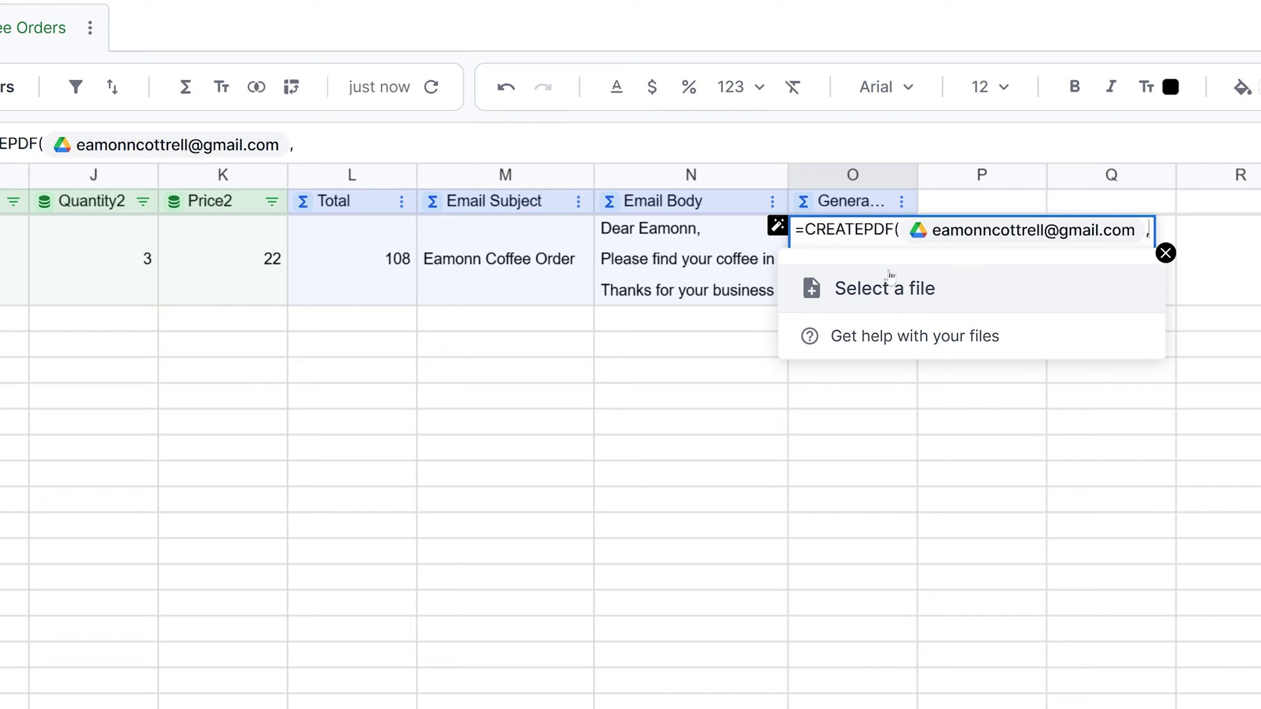
key("BackSpace")
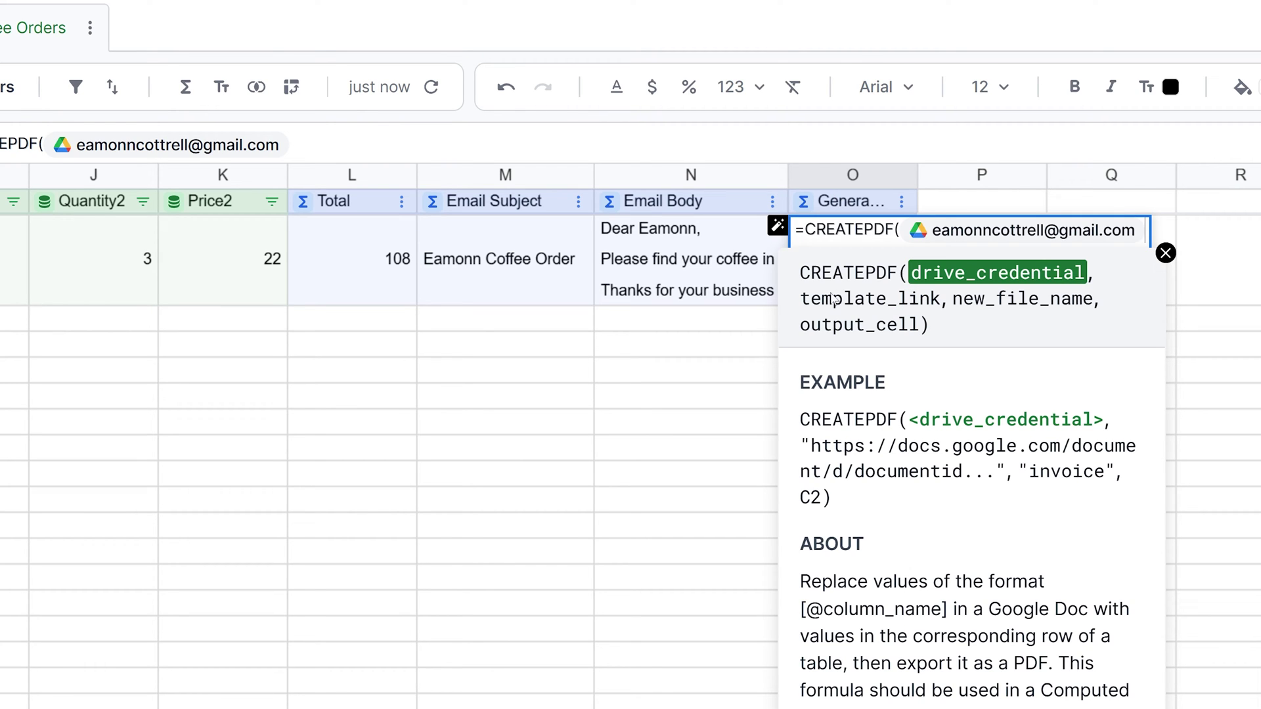
type(",")
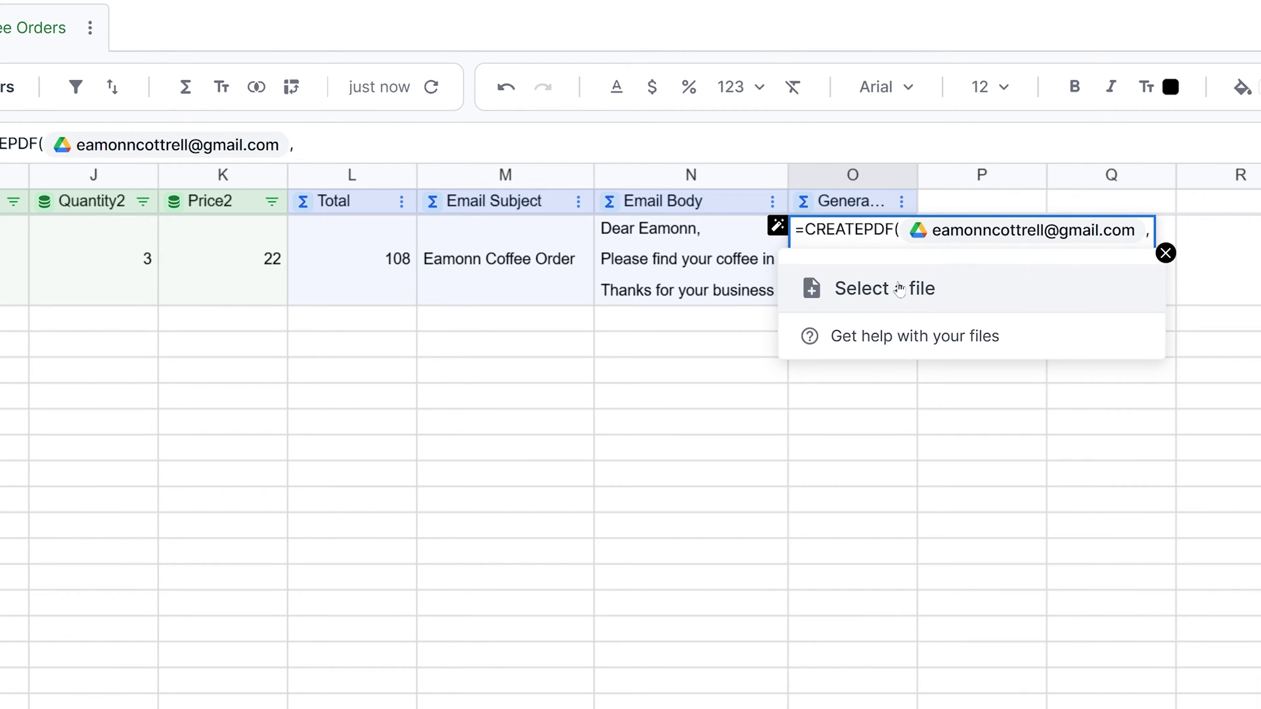
left_click(900, 290)
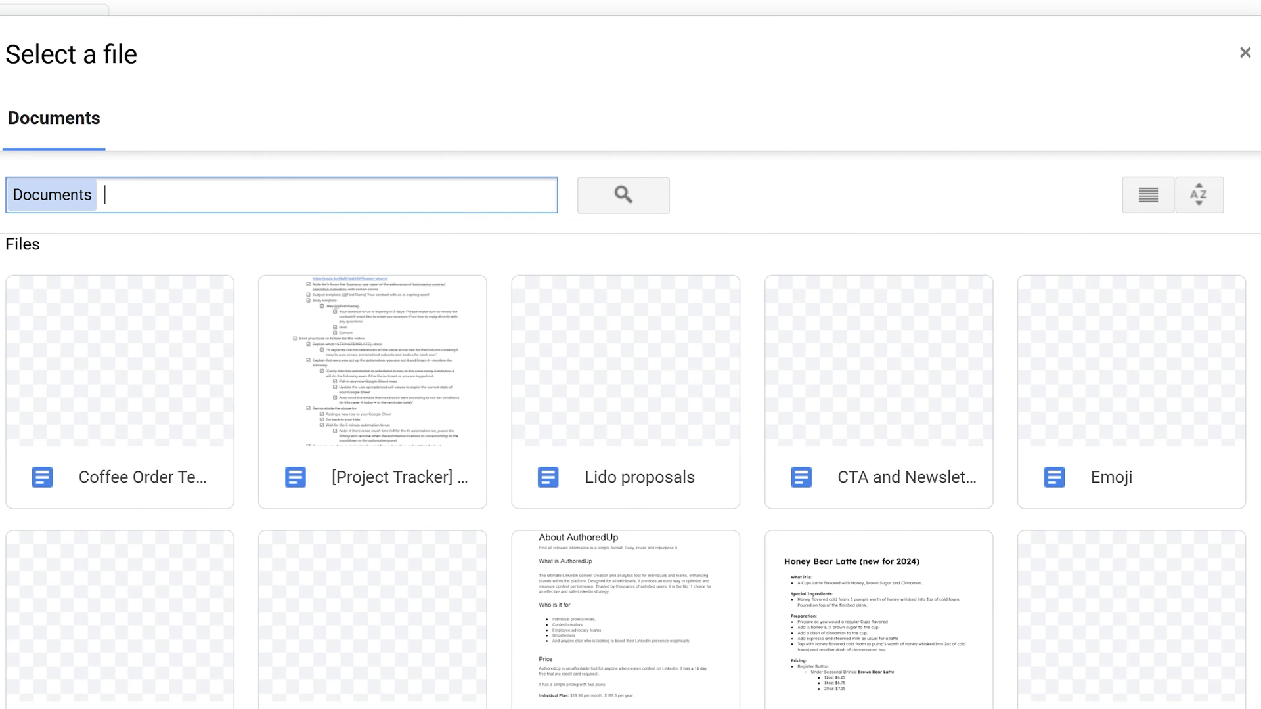
left_click(73, 376)
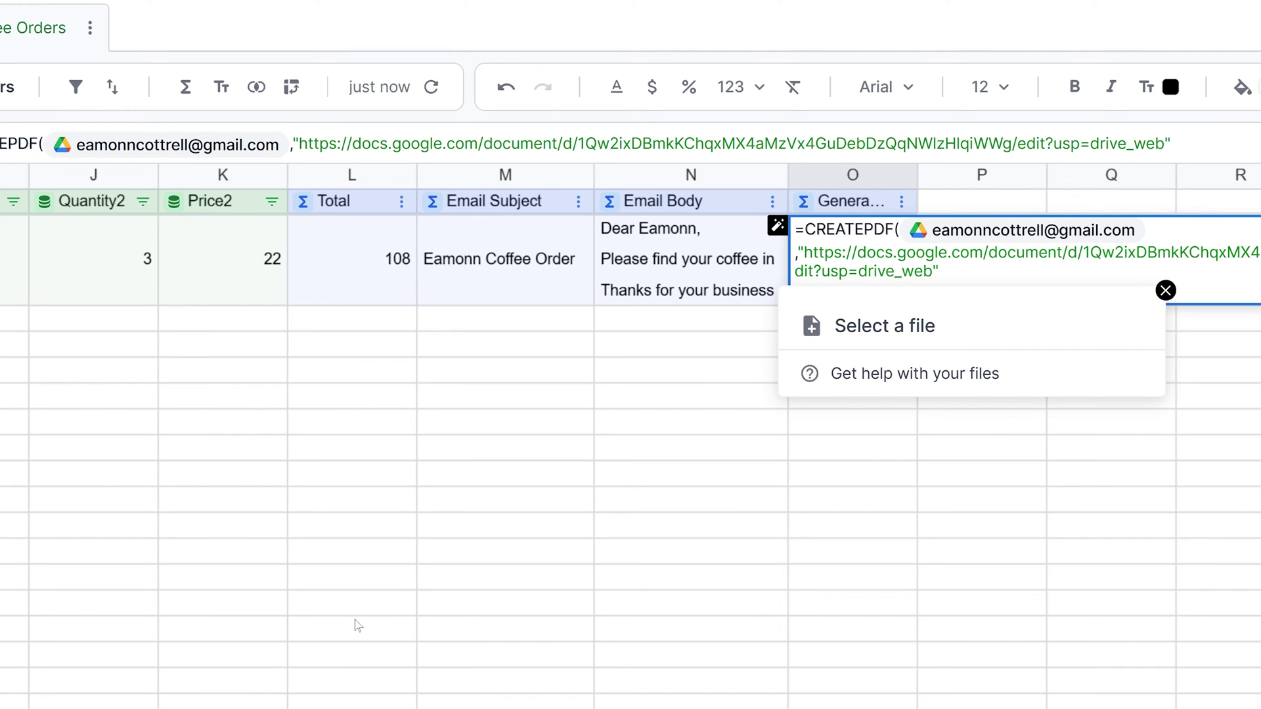
type(",")
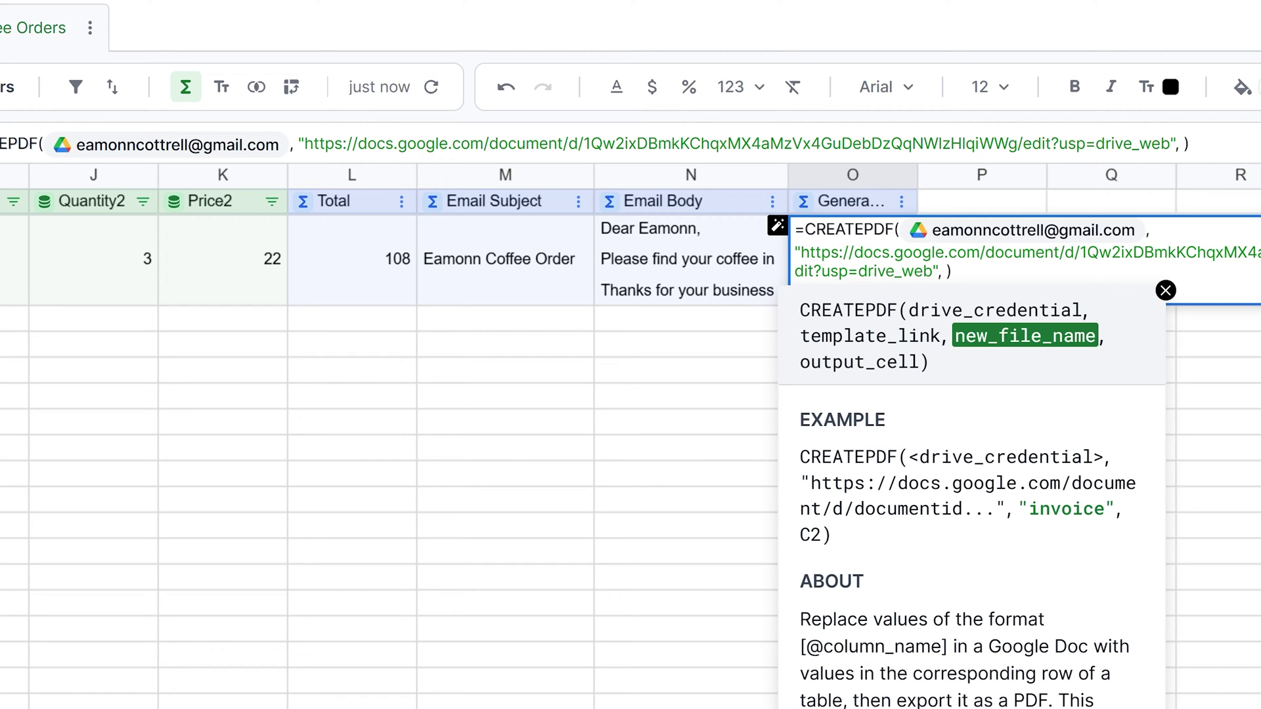
type("\"[")
key("Return")
type("Coffee Order\"")
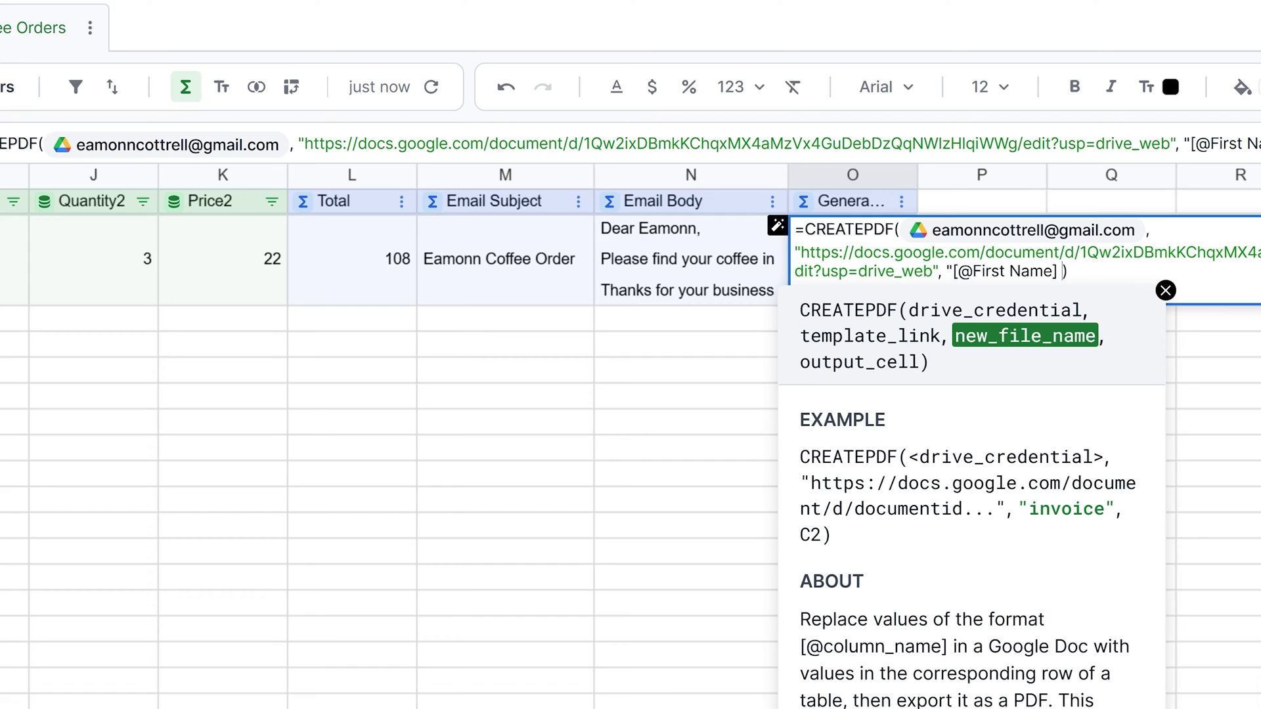
type(",")
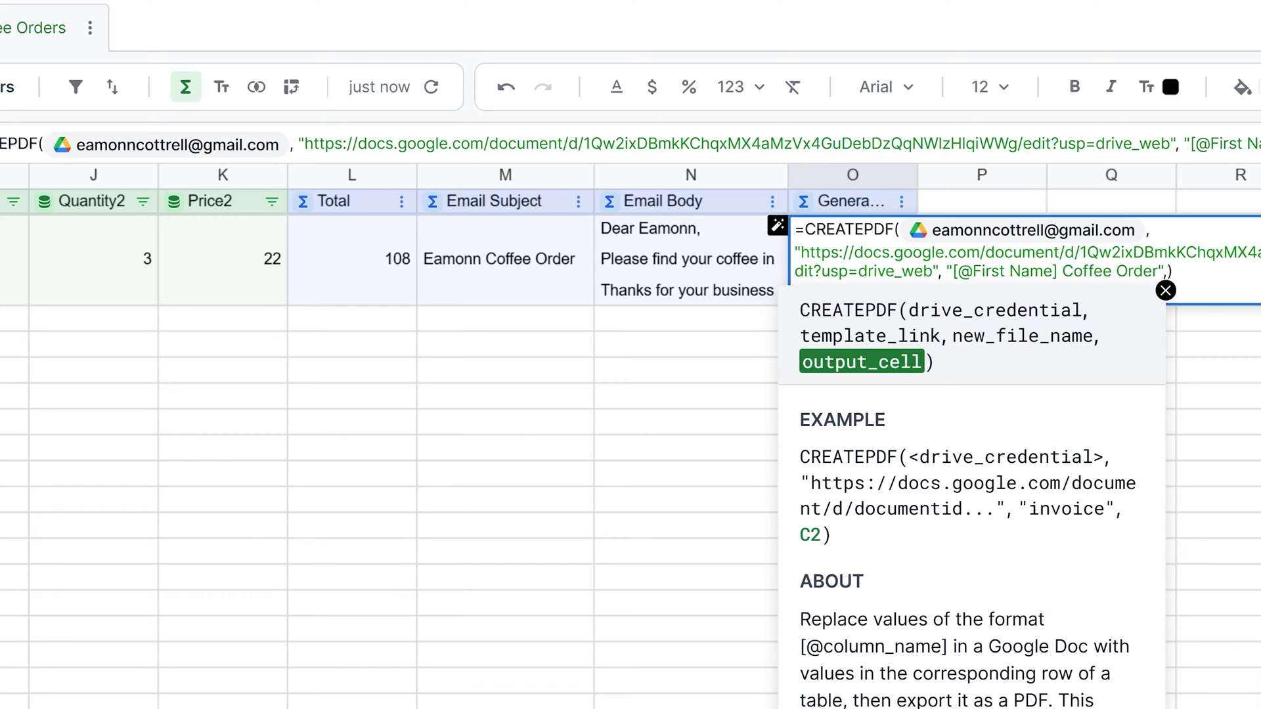
type("P")
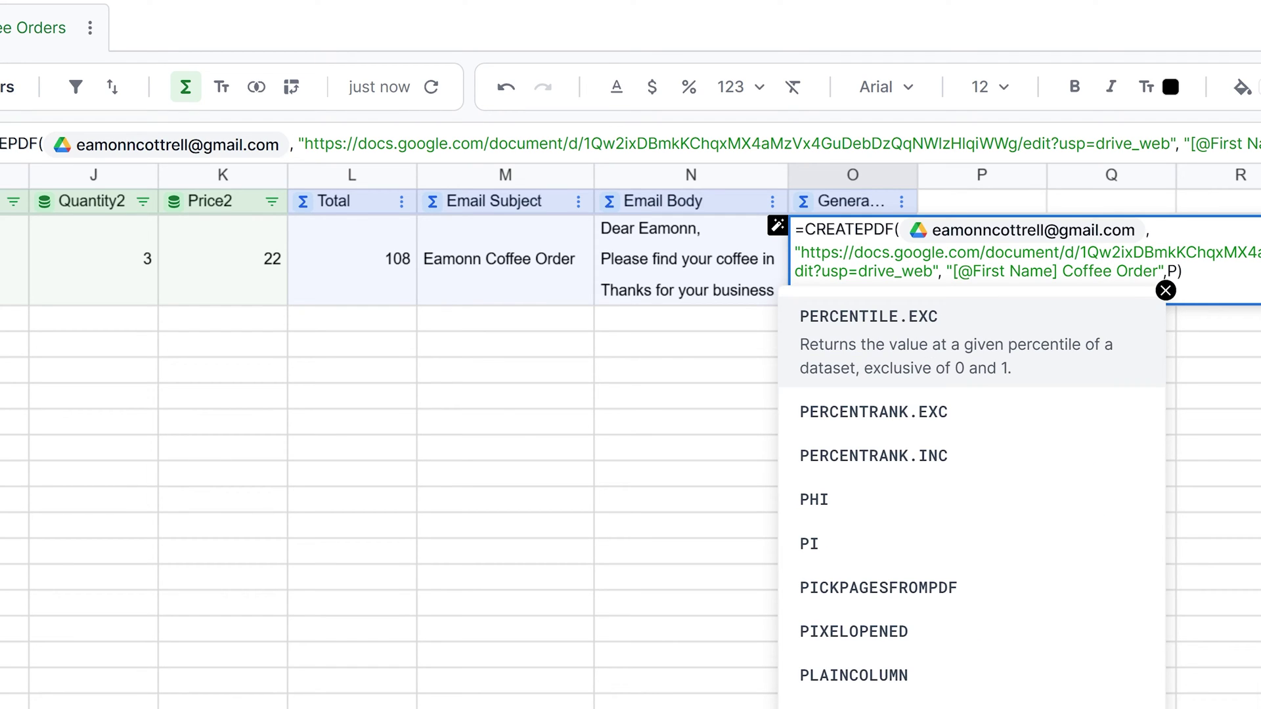
type("2")
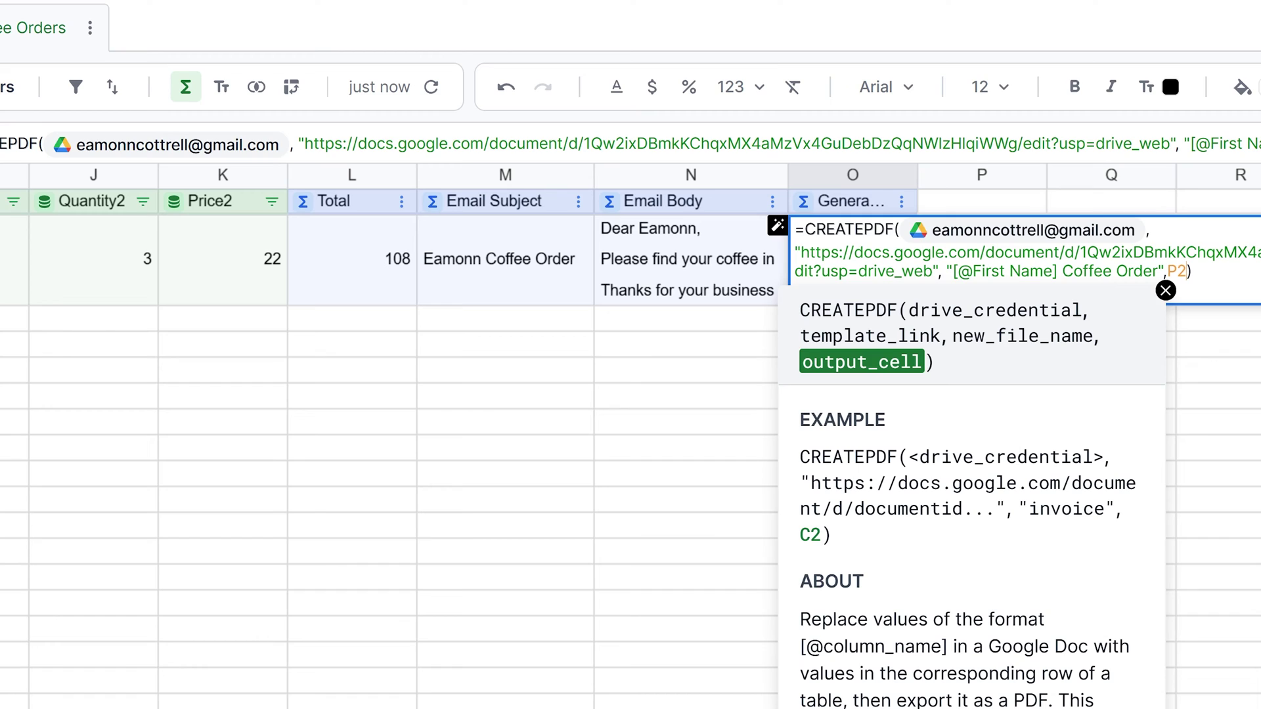
type(")")
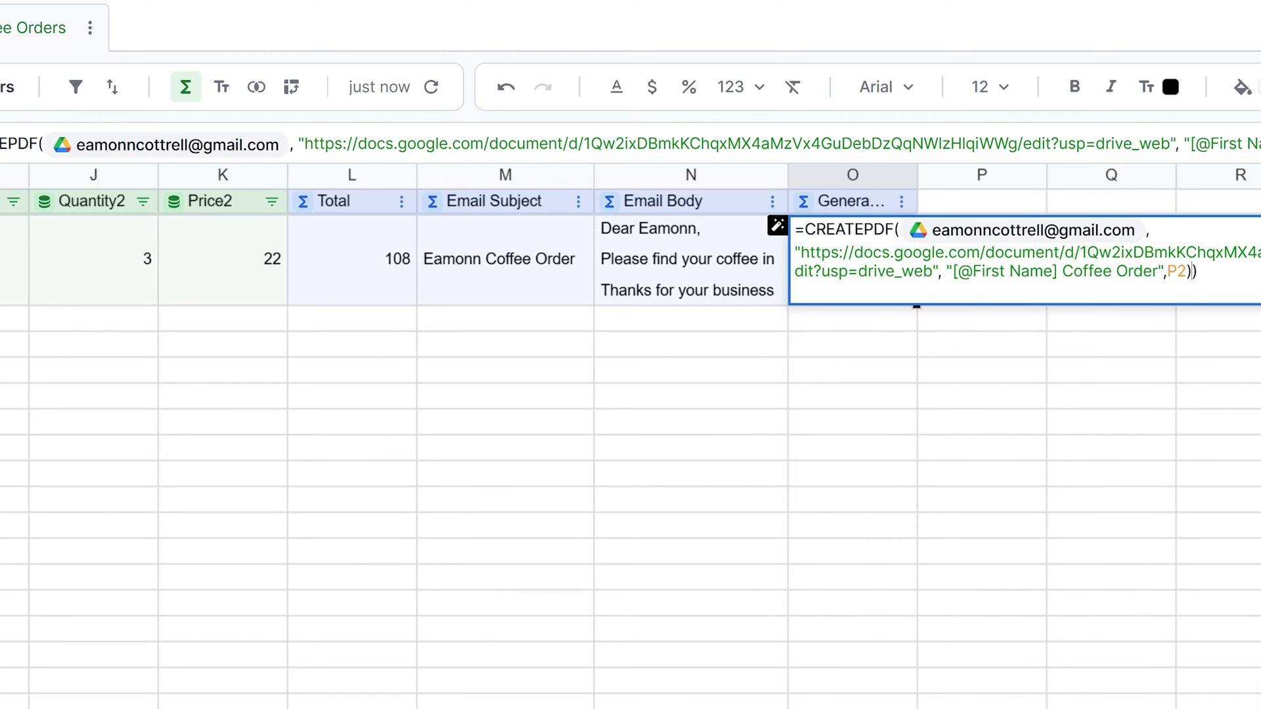
key("Return")
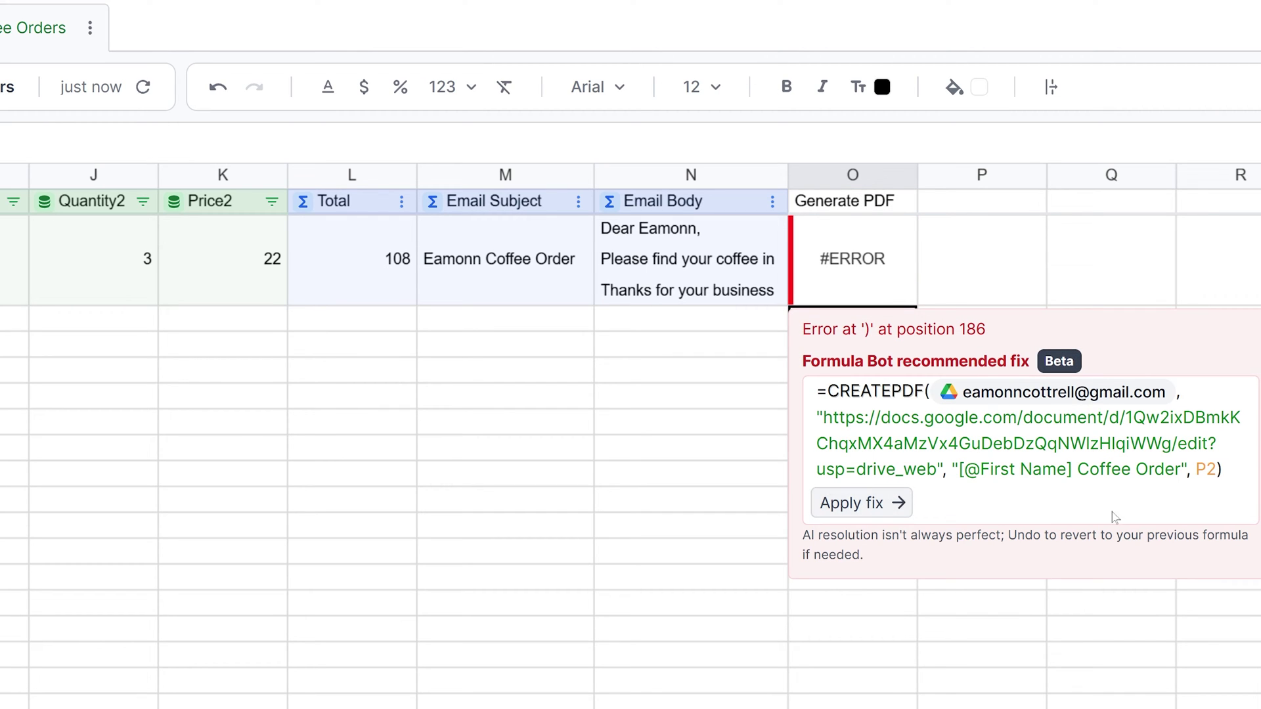
Step: Apply the Formula Bot fix to O2, recommit it, and auto-fit column O
left_click(876, 515)
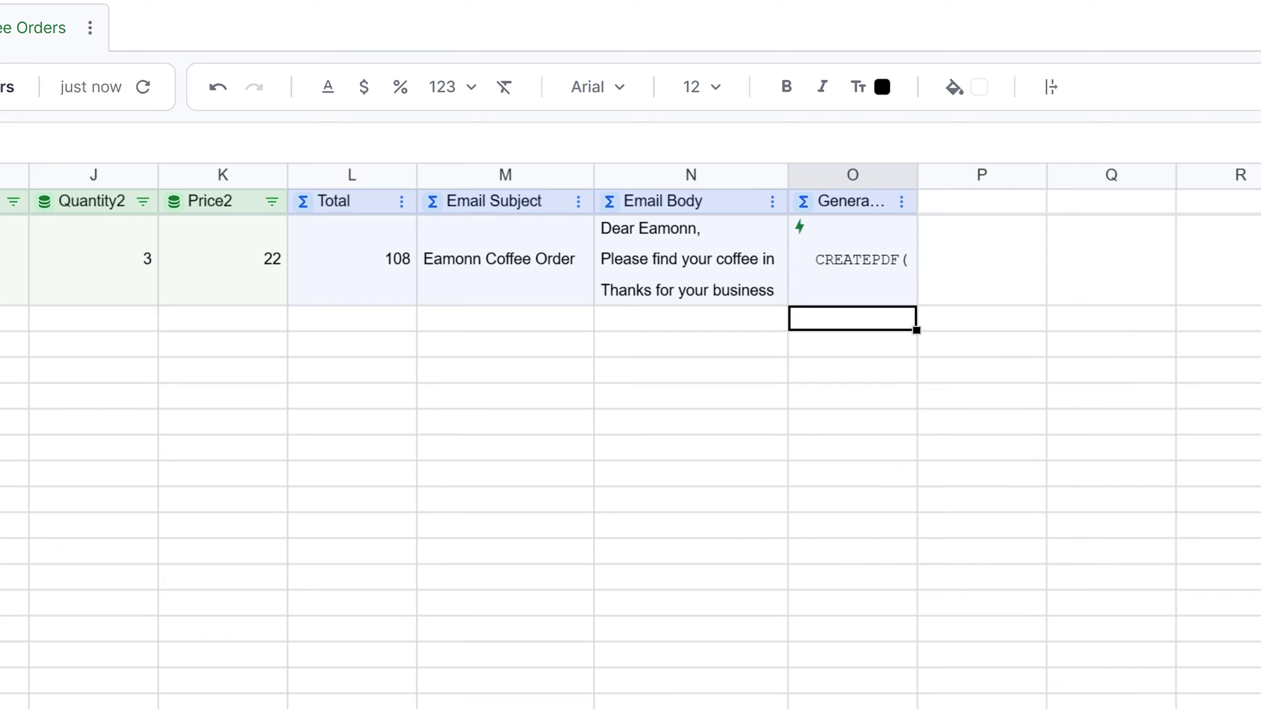
double_click(874, 279)
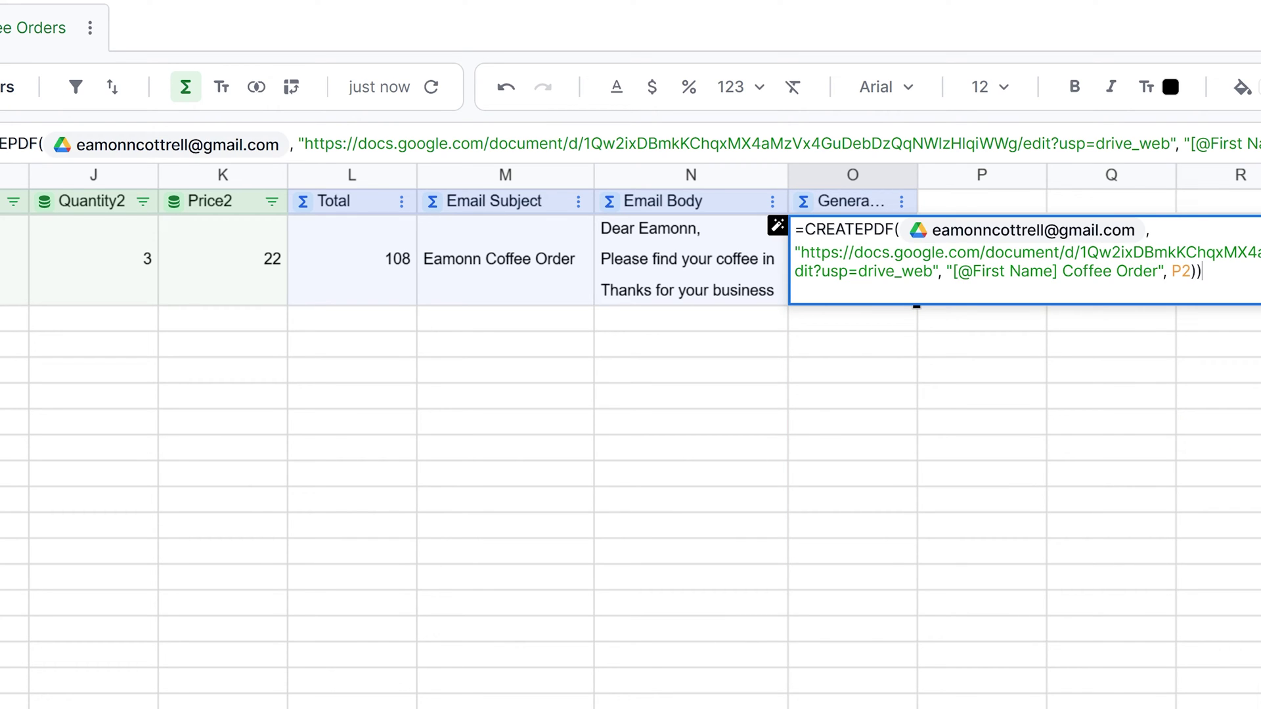
key("Return")
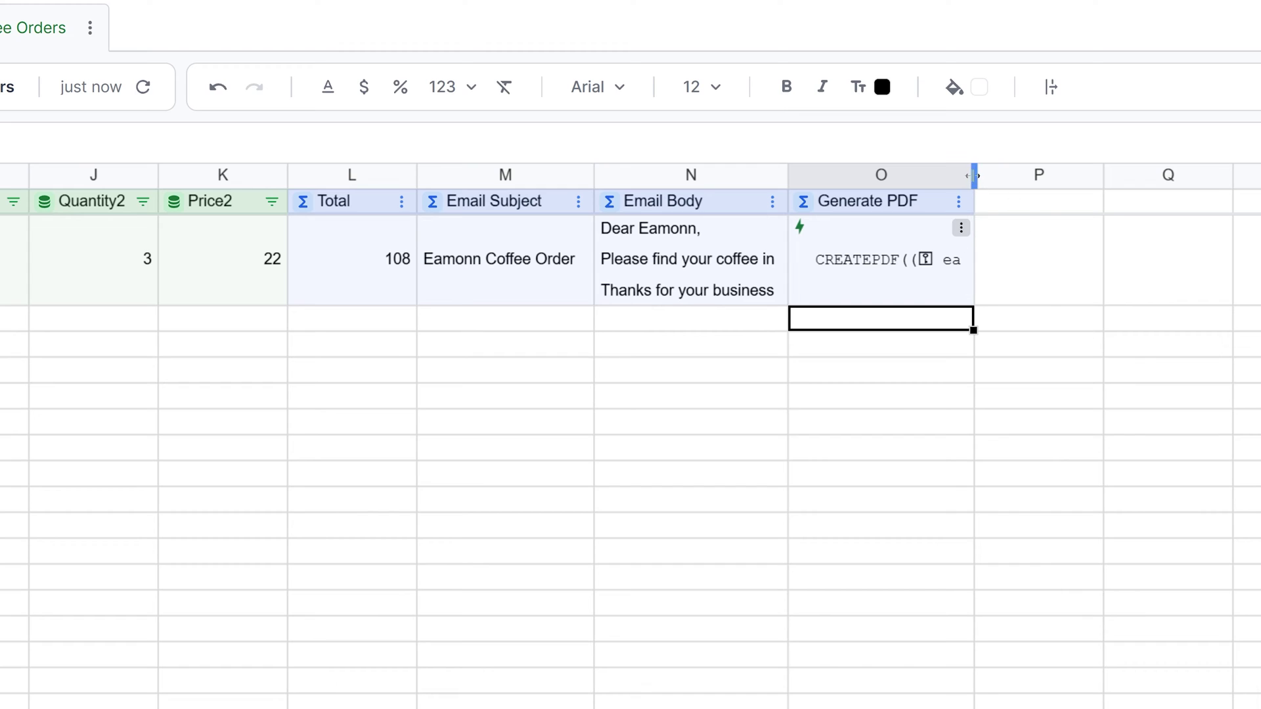
double_click(974, 175)
right_click(905, 265)
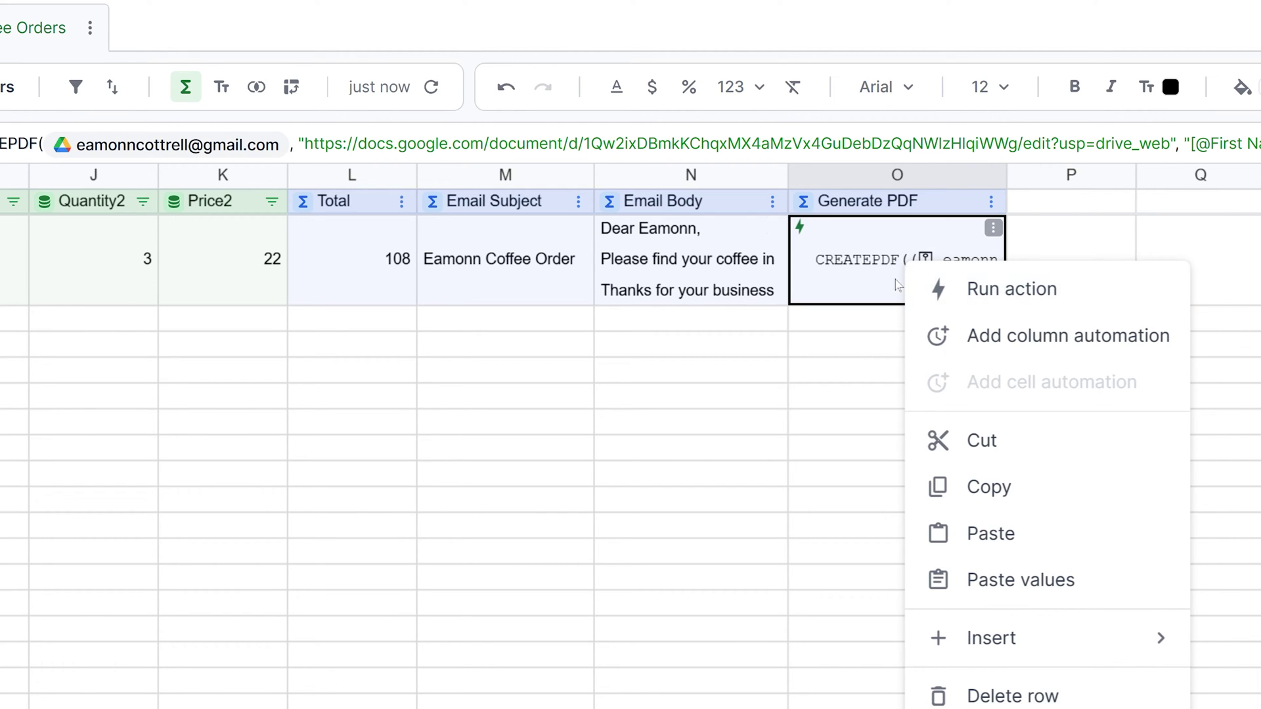
Step: Run O2's Generate PDF action and copy the resulting Drive link from P2
left_click(993, 228)
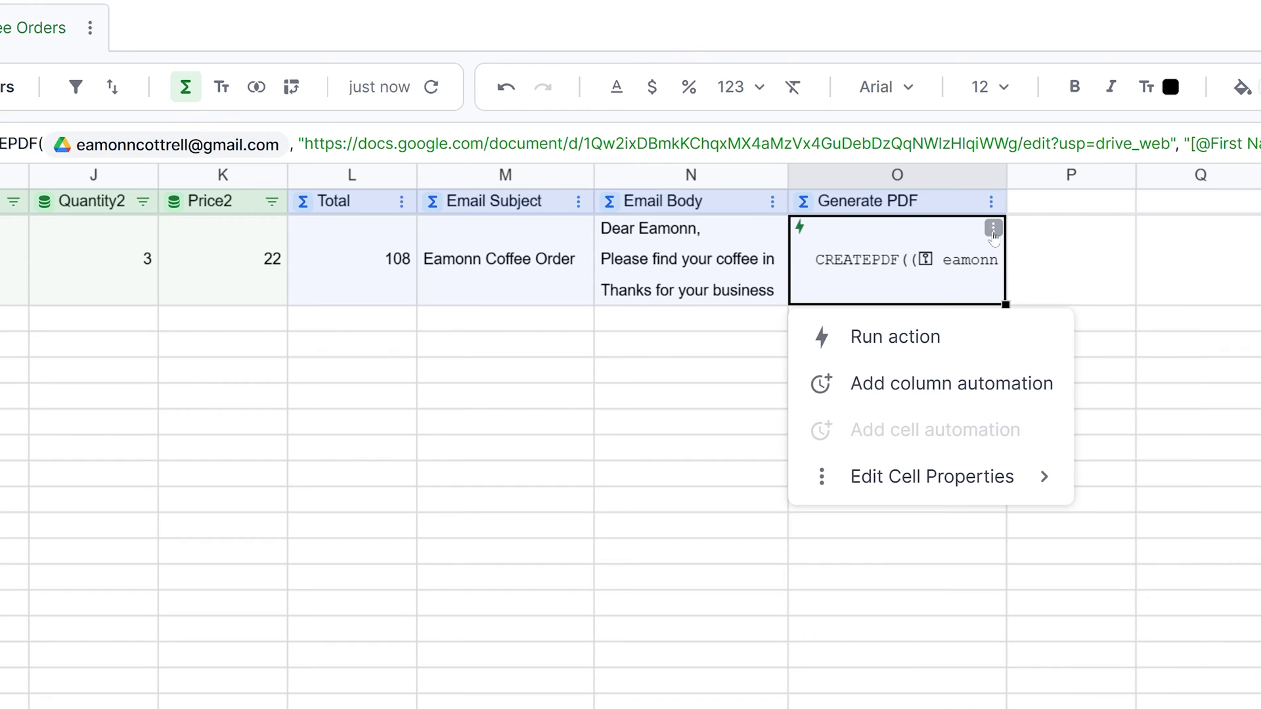
left_click(934, 338)
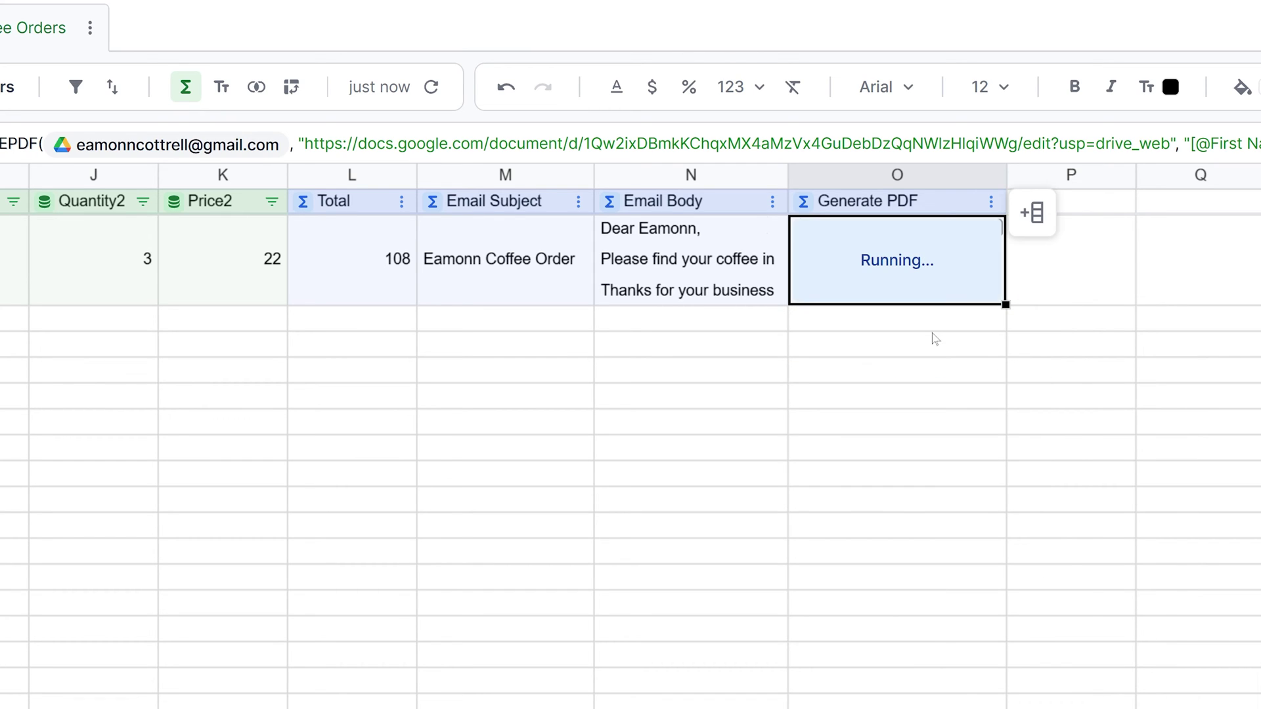
left_click(1073, 269)
left_click_drag(621, 140, 0, 141)
key("ctrl+c")
key("ctrl+t")
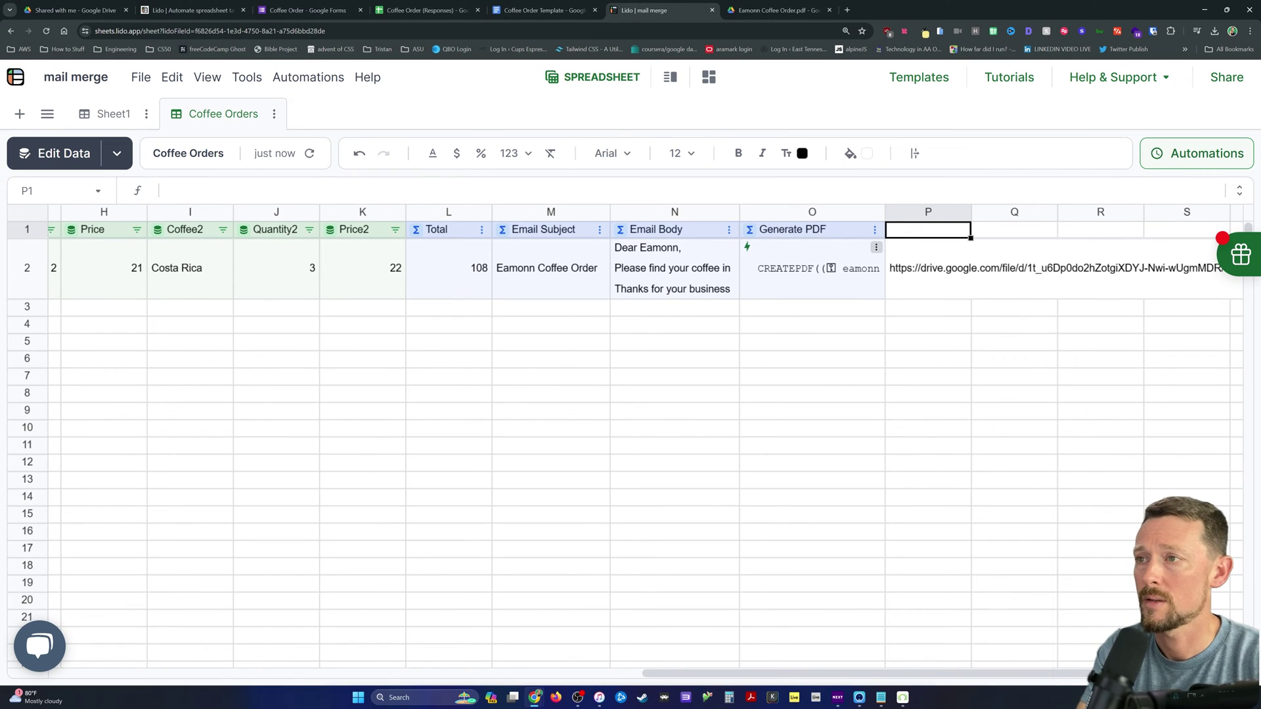
Step: Head column P 'Invoice URL' as a linked column keyed on Timestamp
type("Invoice URL")
key("Return")
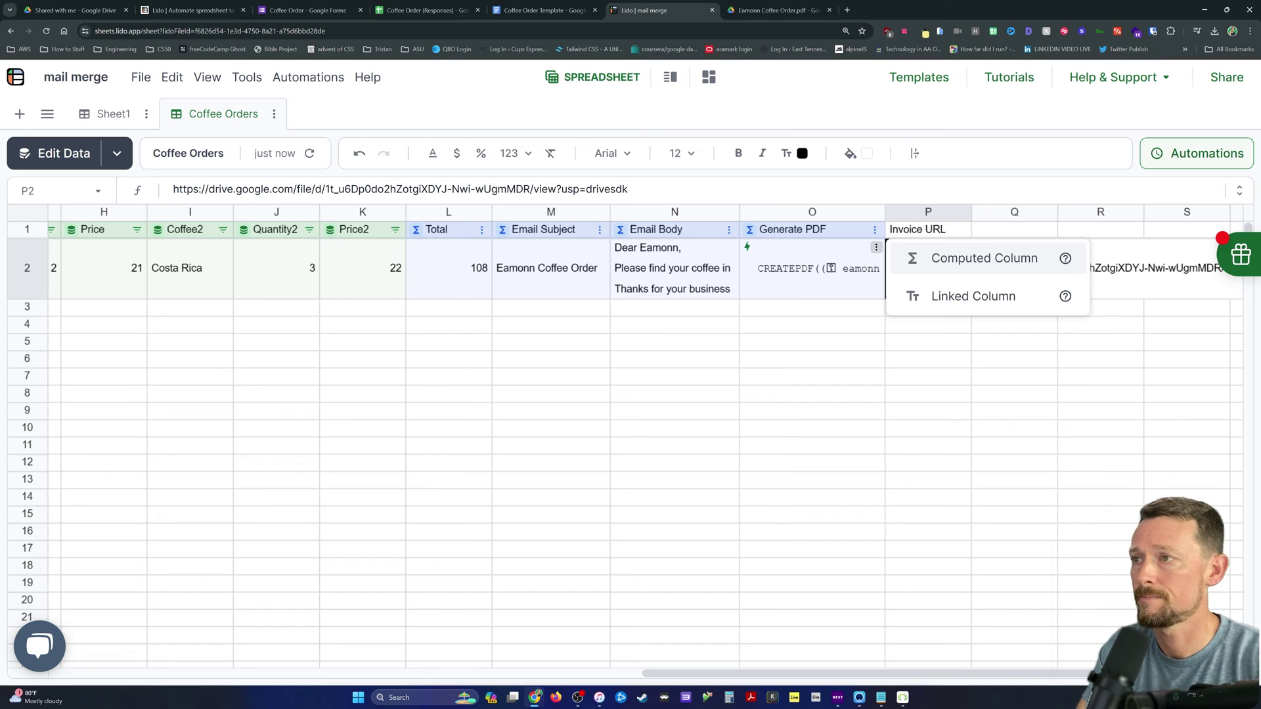
left_click(973, 296)
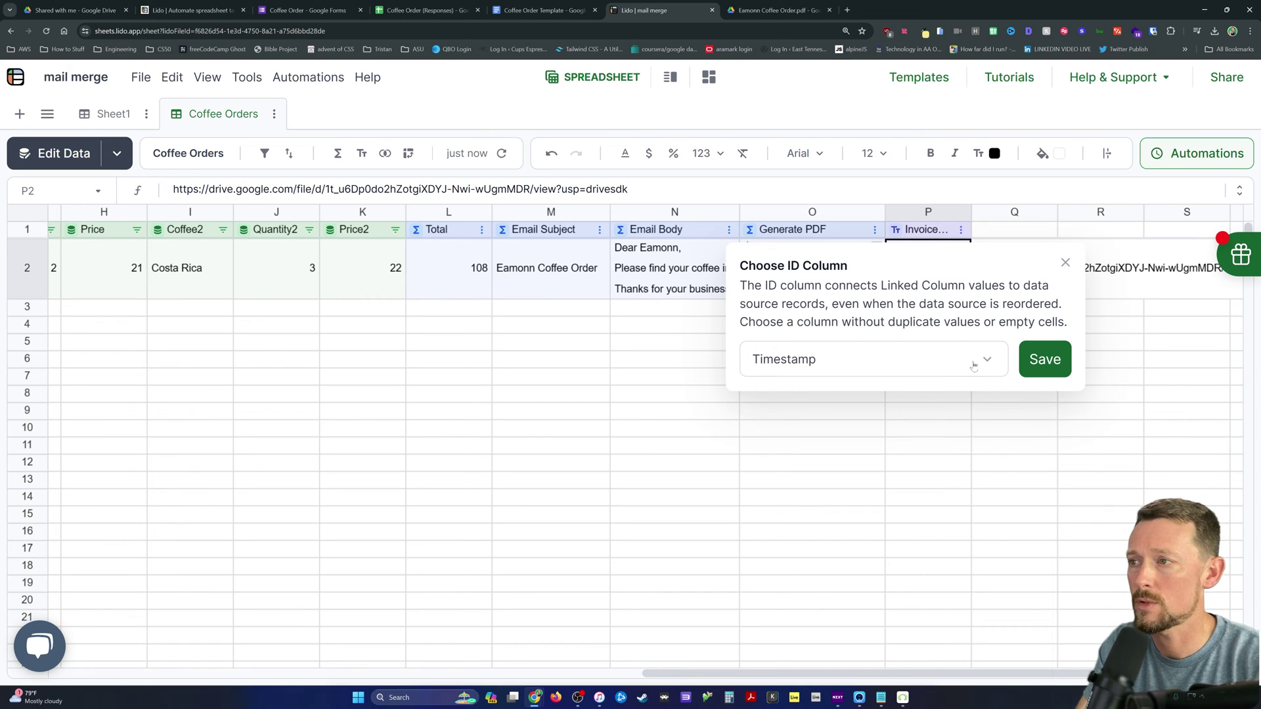
left_click(1044, 361)
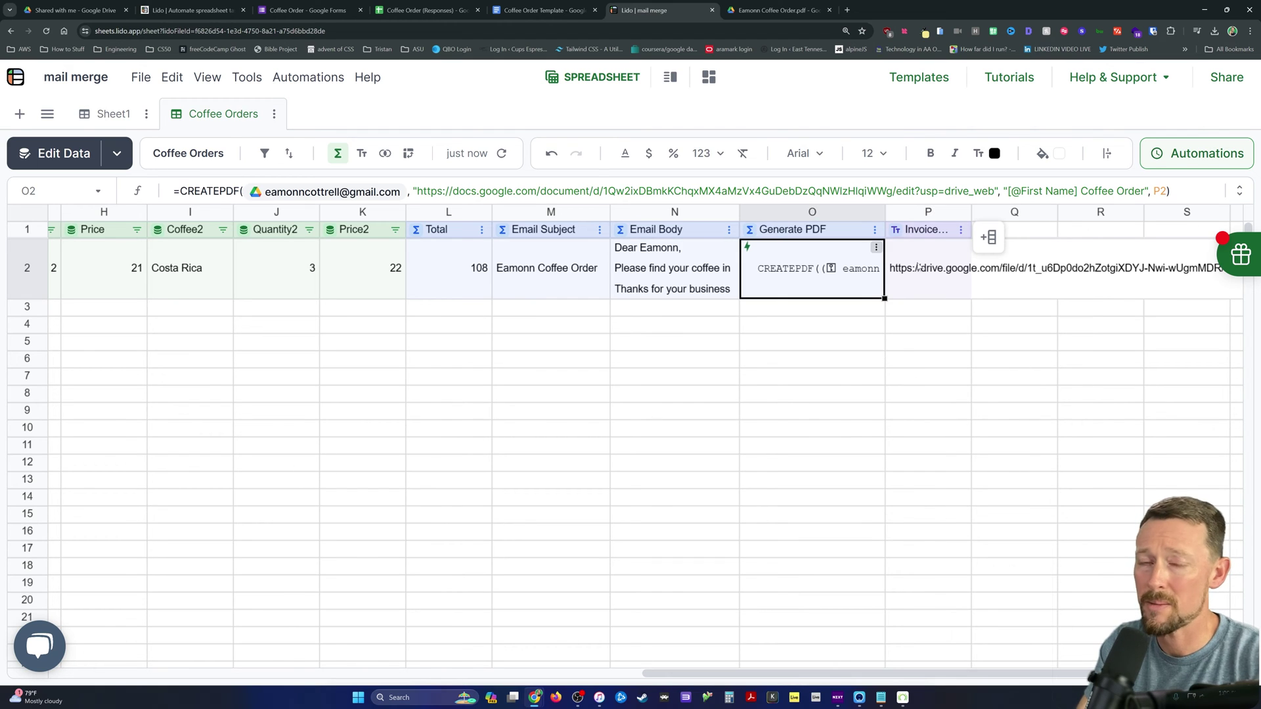
left_click(1033, 234)
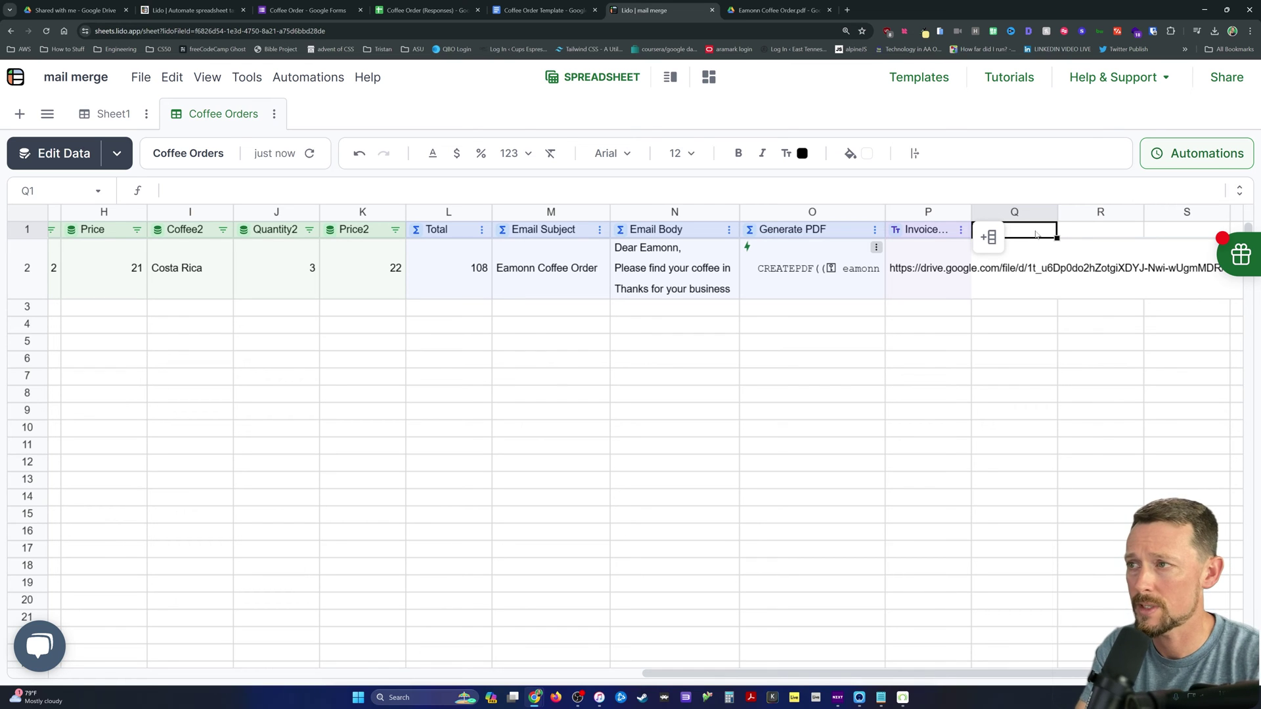
Step: Head column Q 'Send Email' and make it a computed column
type("Send Email")
key("Return")
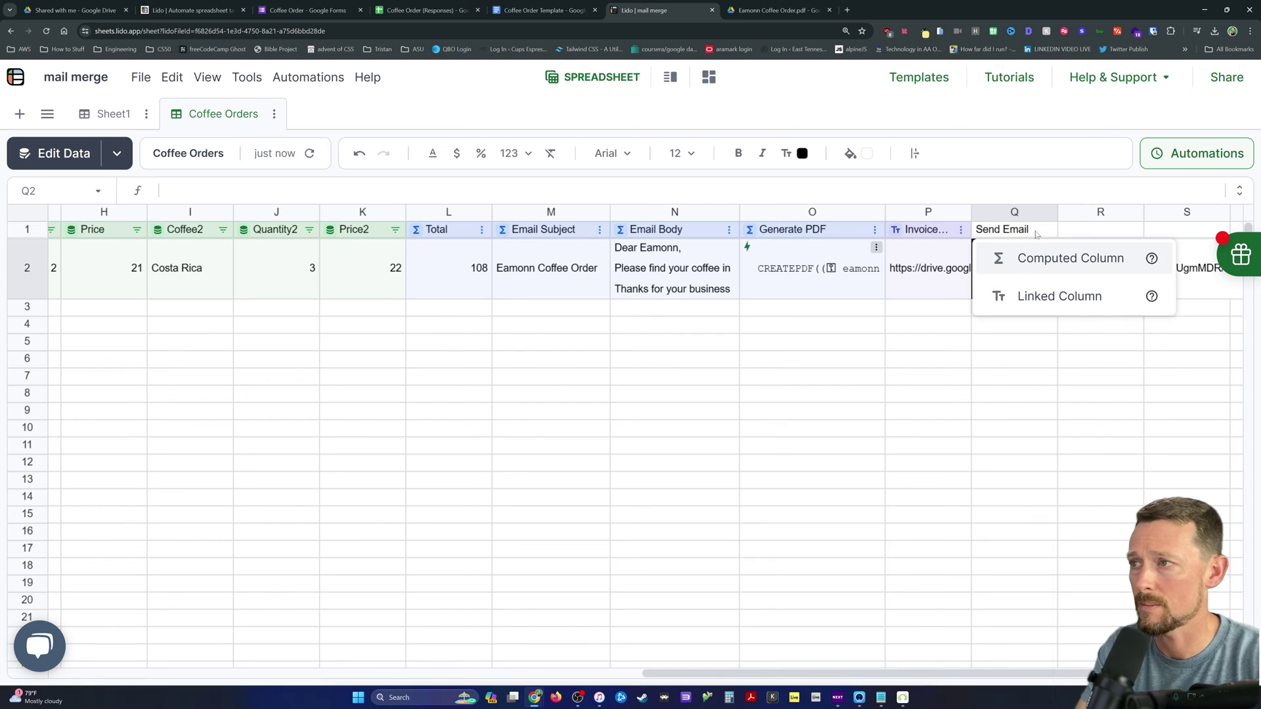
key("Return")
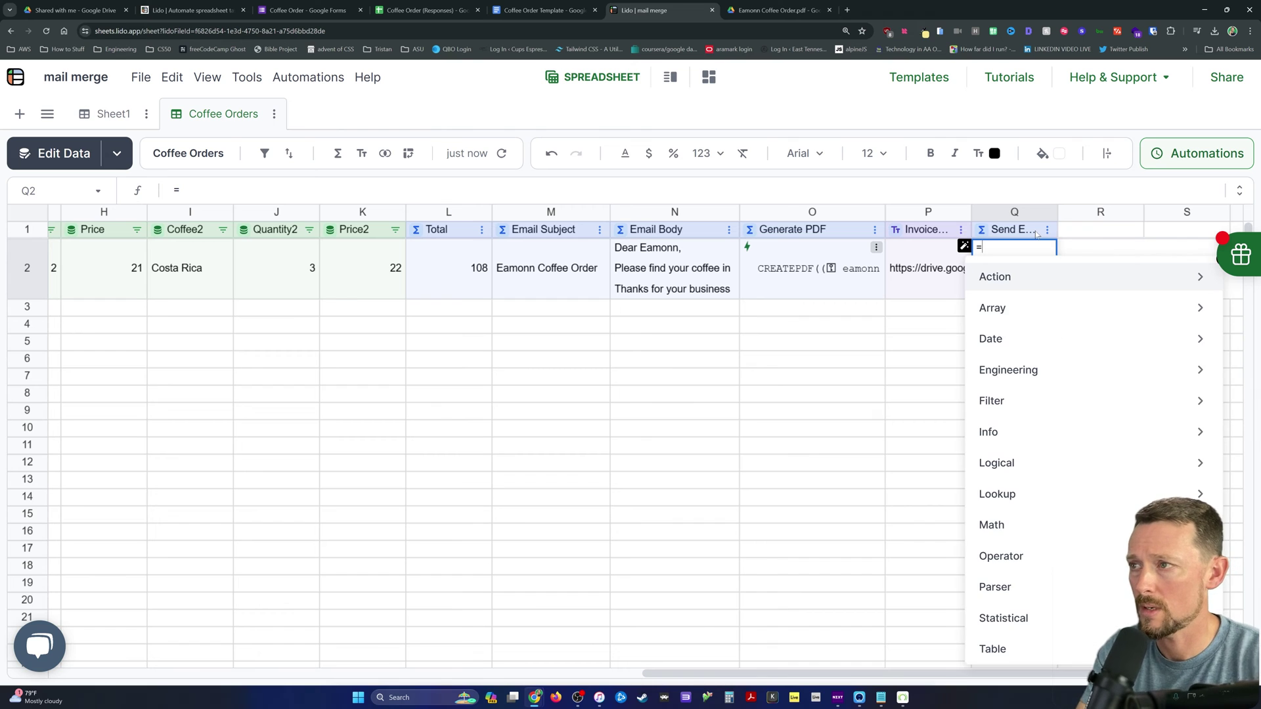
Step: Enter =SENDGMAIL with the Gmail credential, recipient B2, subject M2, body N2, attachment P2
type("sendg")
key("Tab")
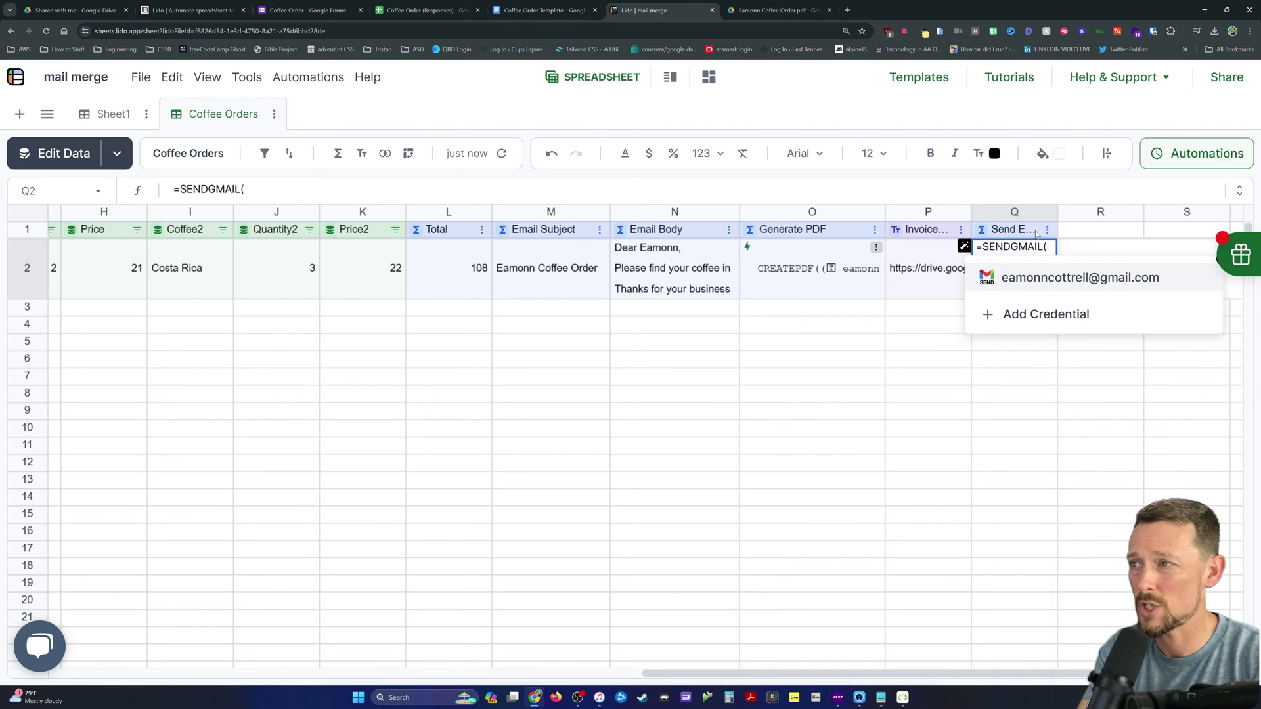
left_click(1061, 278)
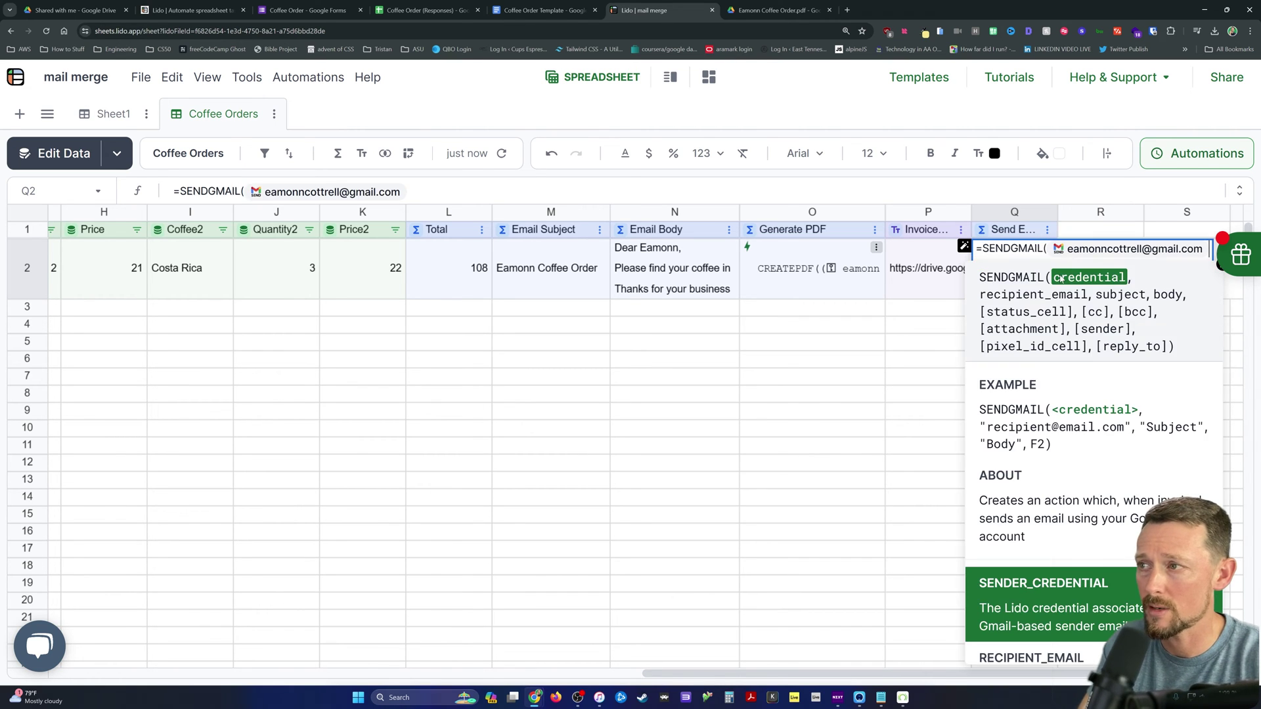
type(",B2,")
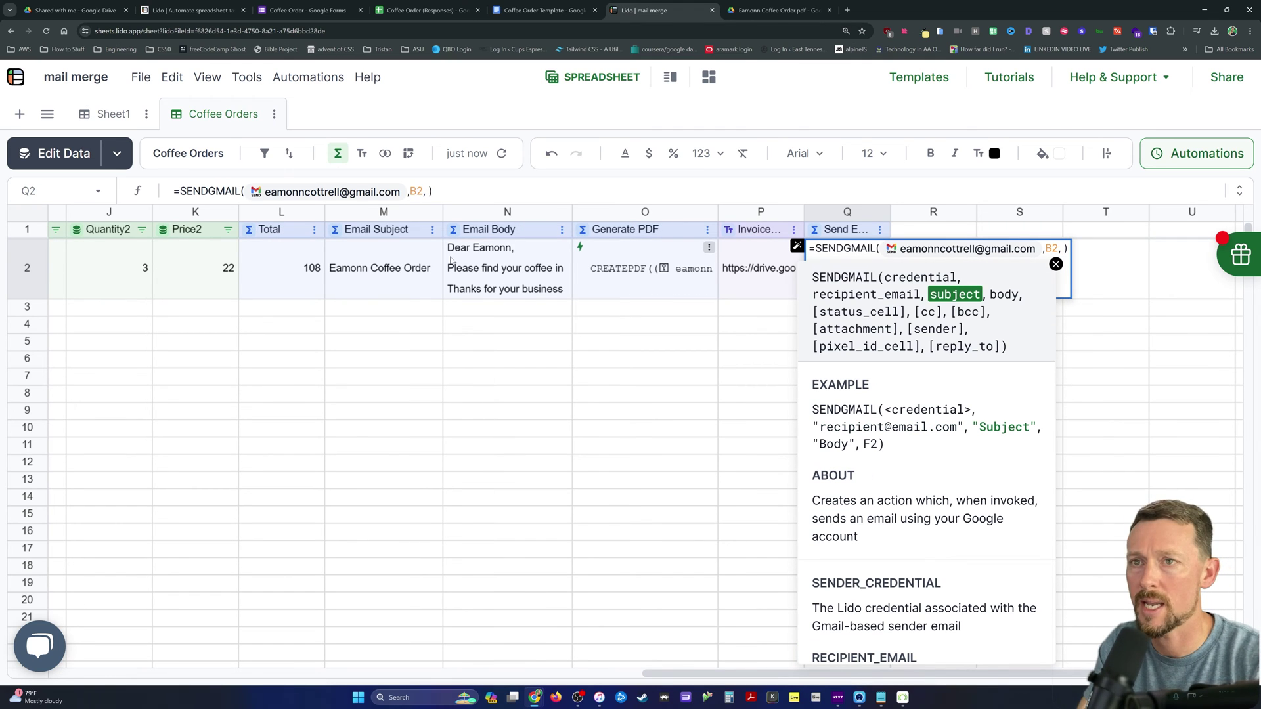
left_click(384, 242)
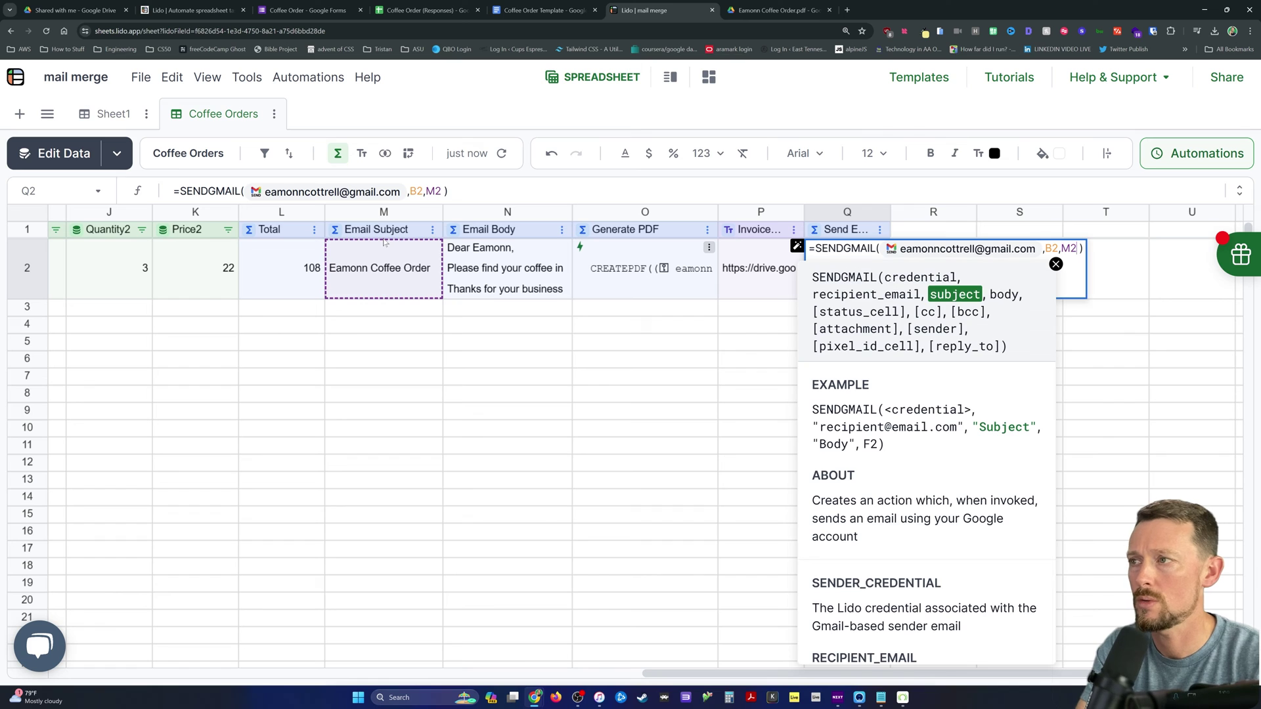
type(",N2")
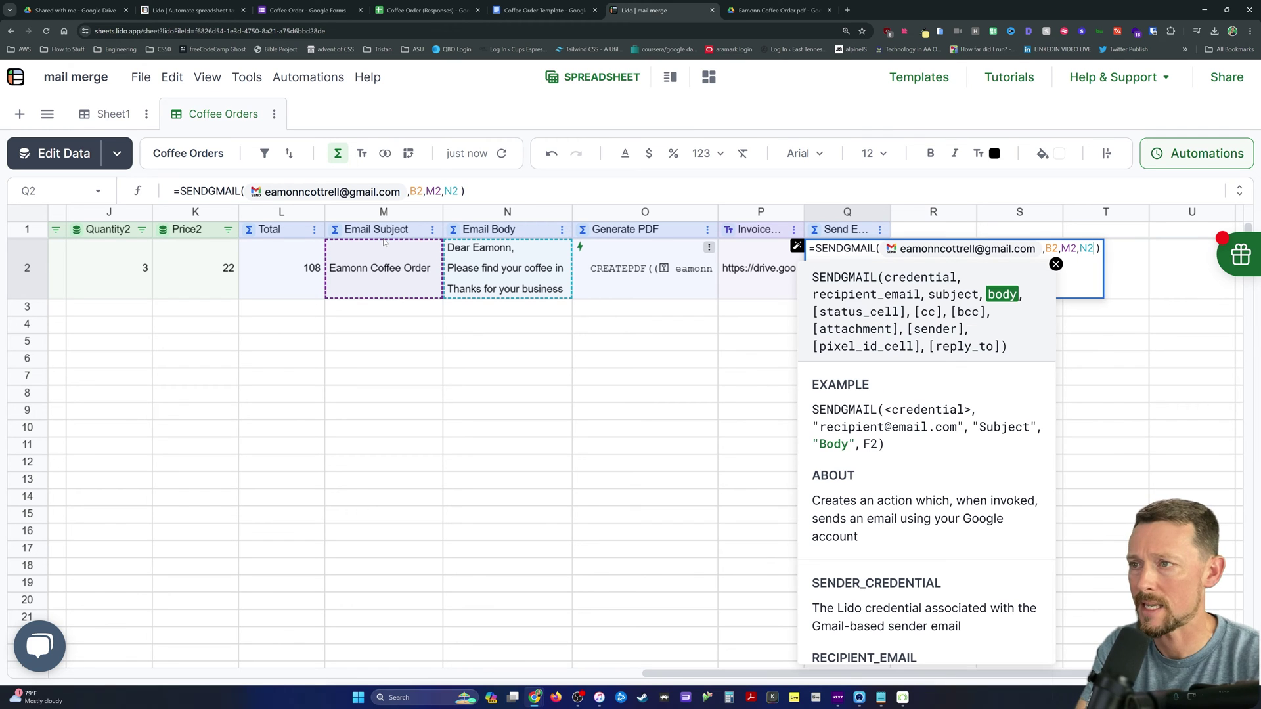
type(",")
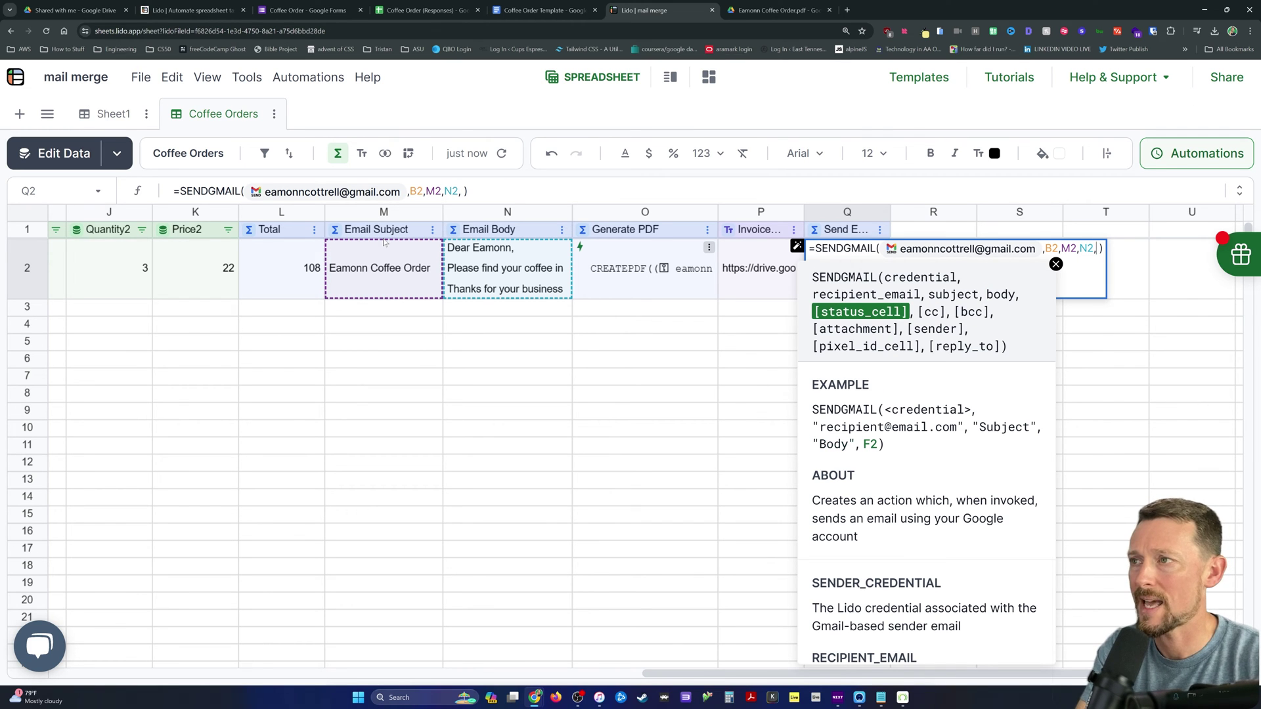
type("R2")
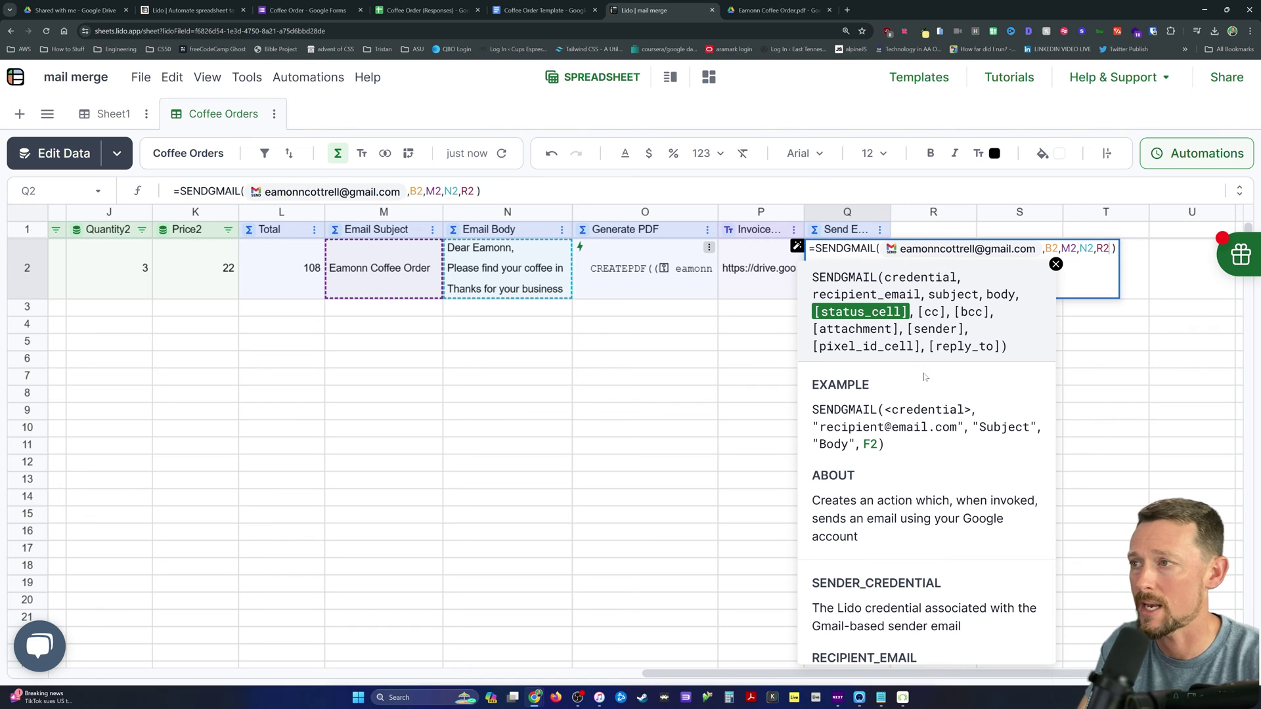
type(",")
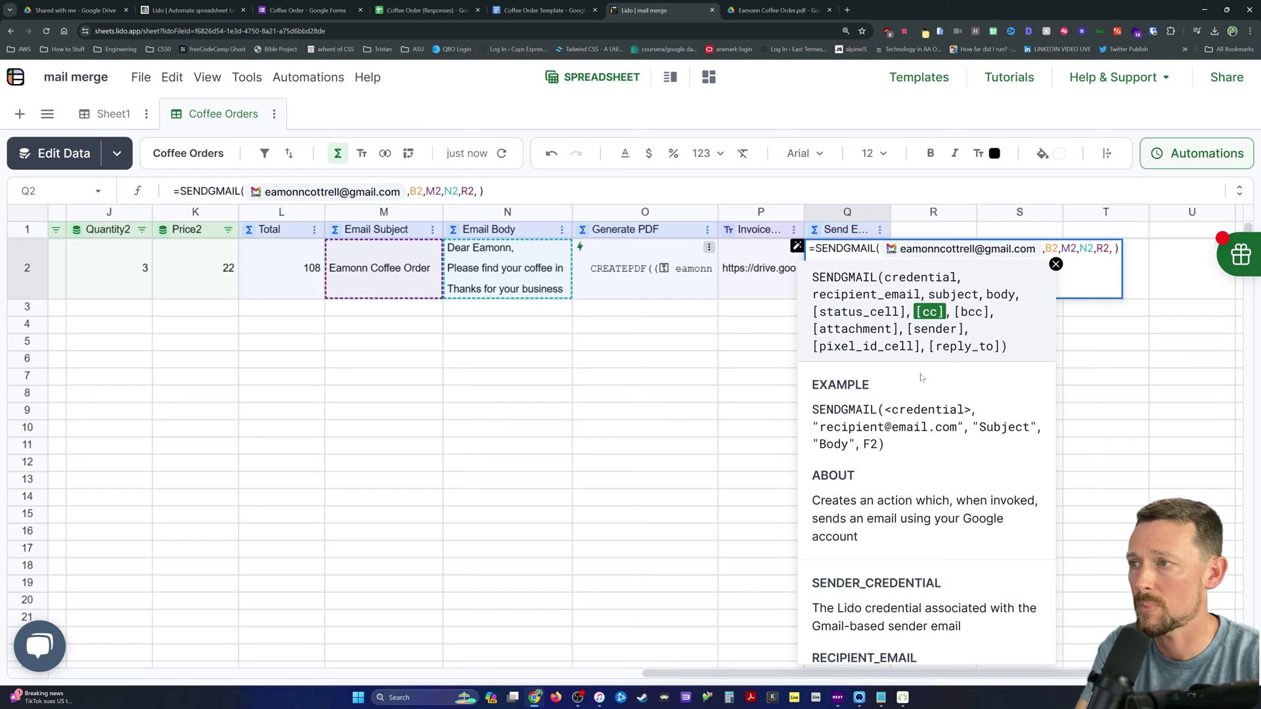
type(",,")
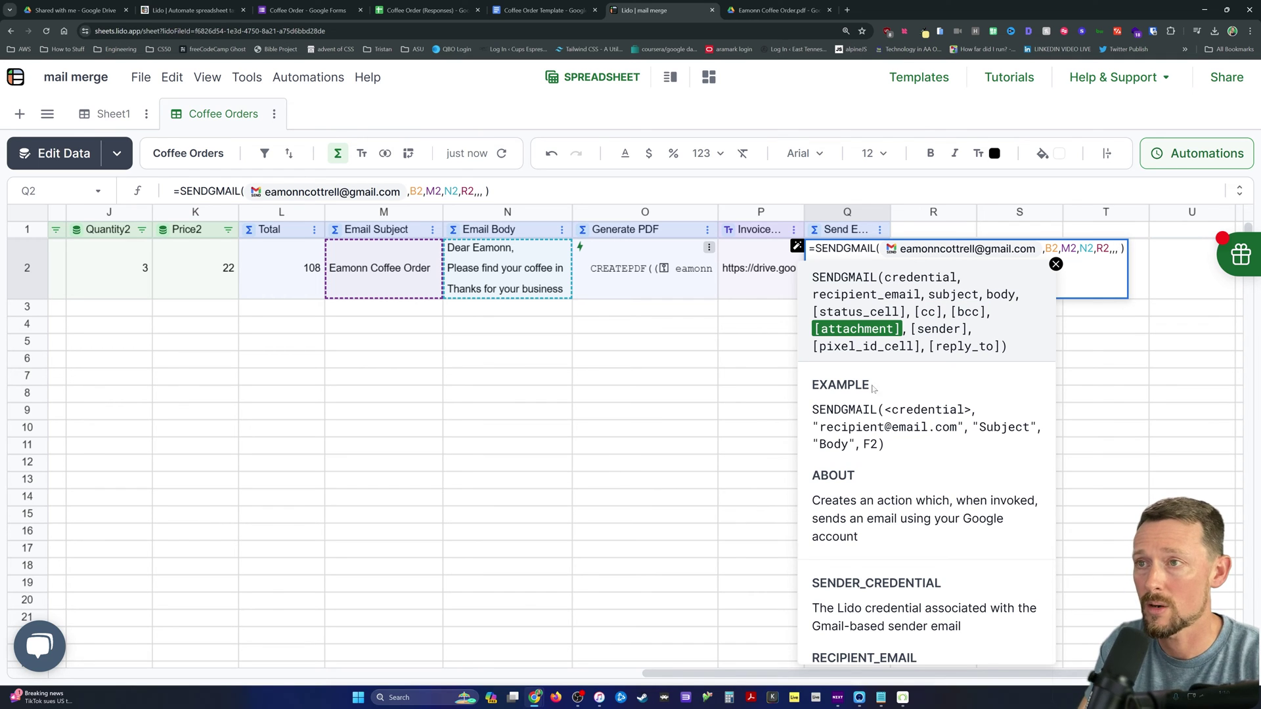
left_click(764, 279)
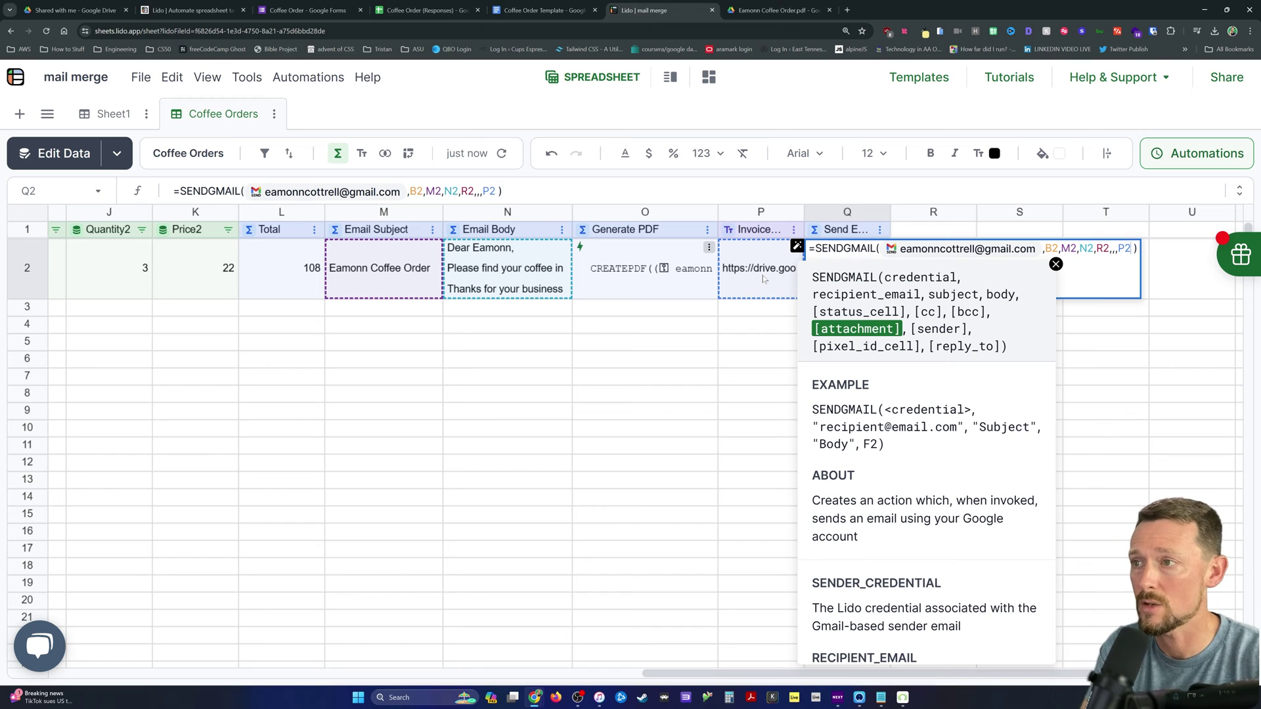
type(",")
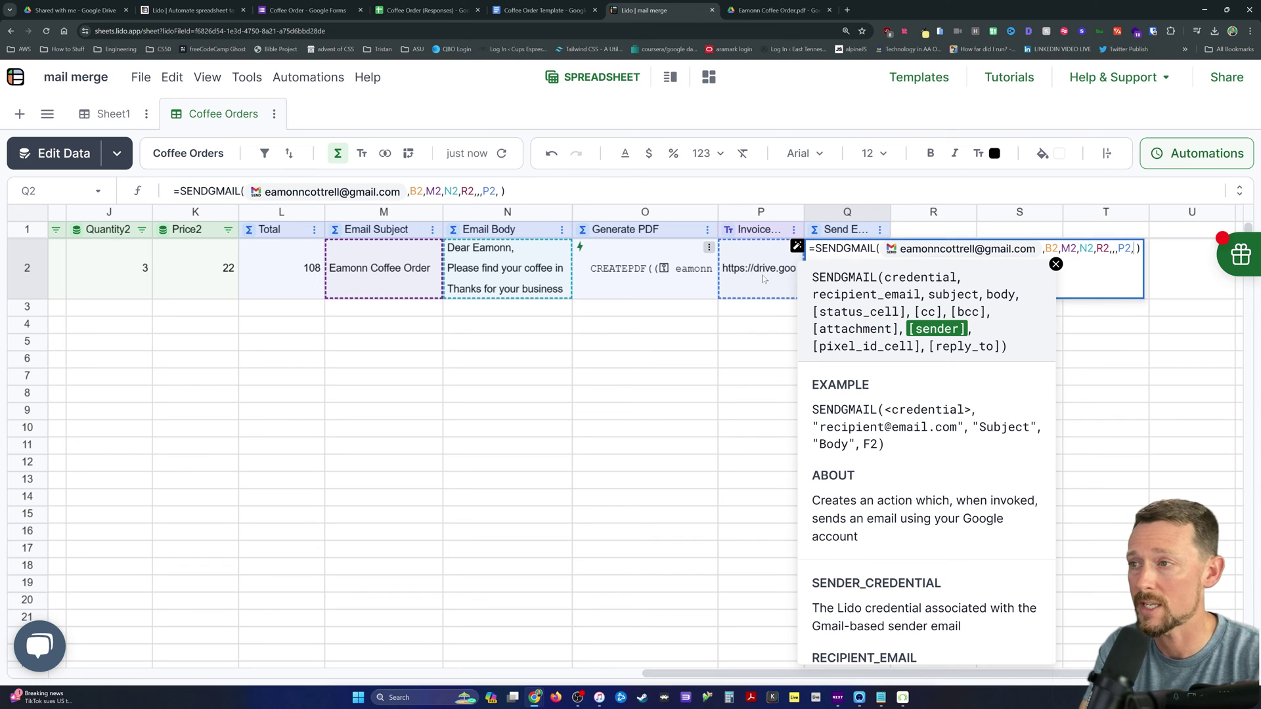
type(",,")
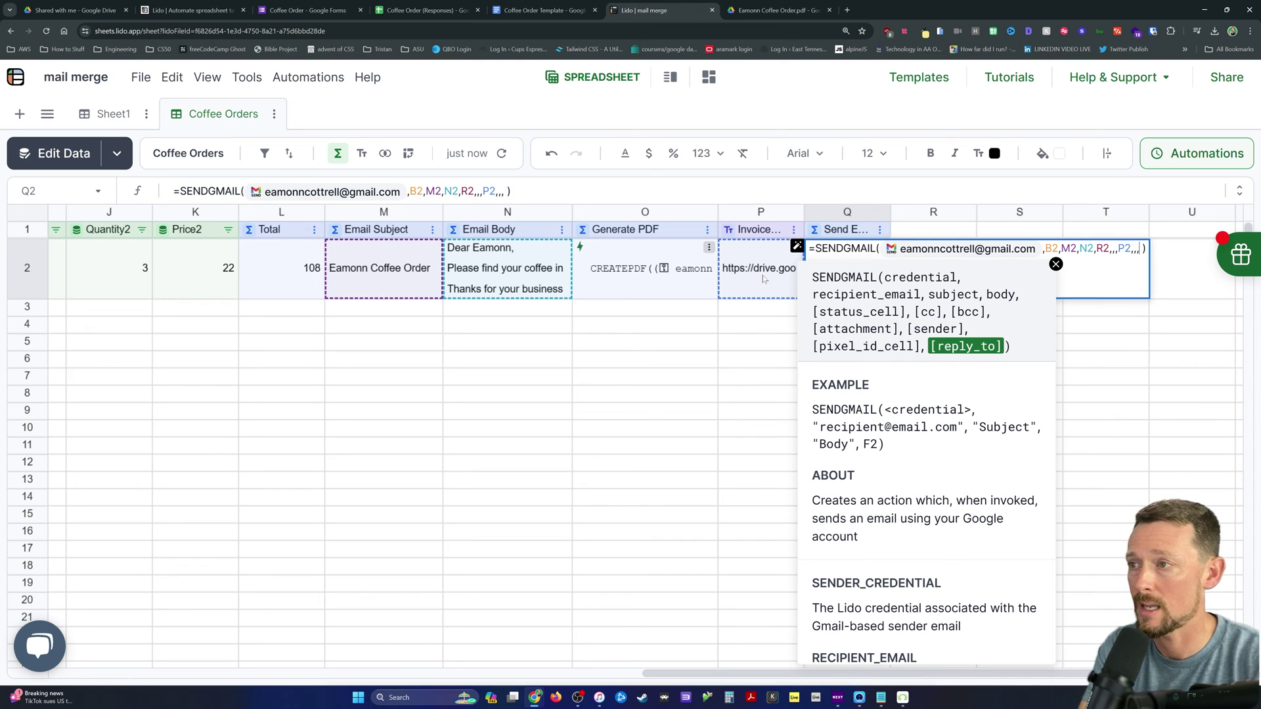
type(")")
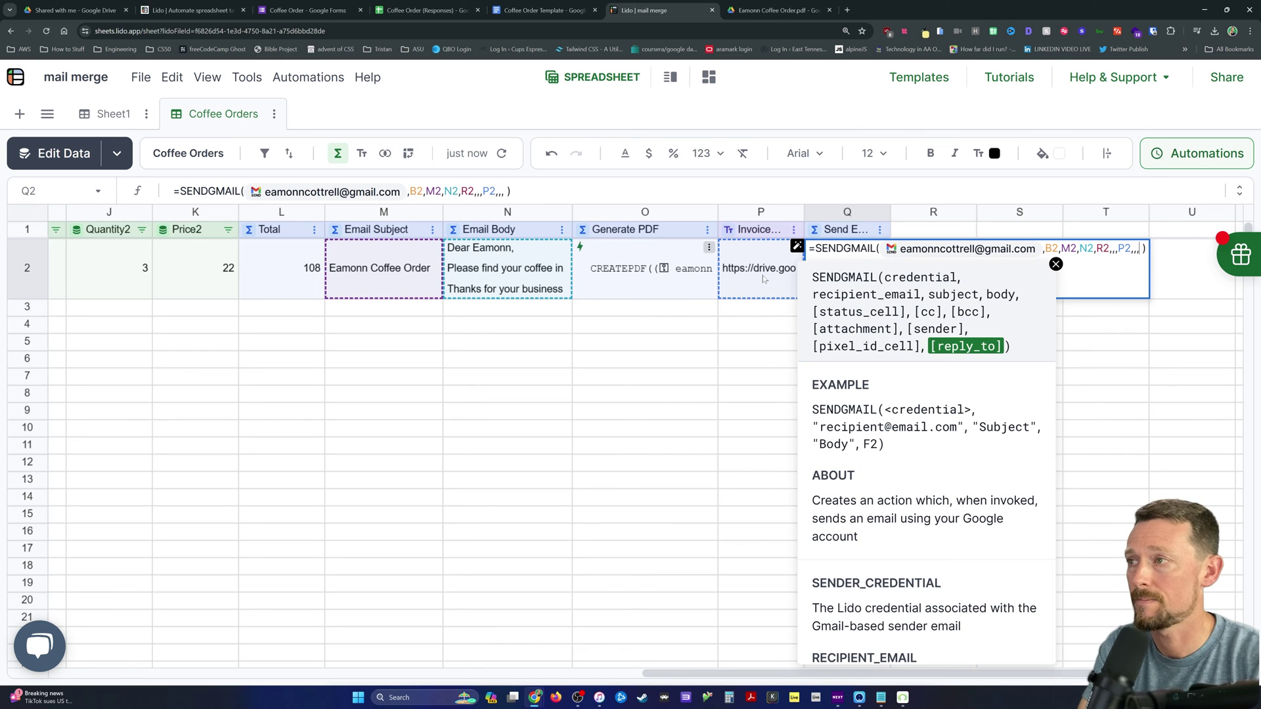
key("Return")
Step: Preview Q2's email and its invoice PDF attachment, then send it
left_click(937, 247)
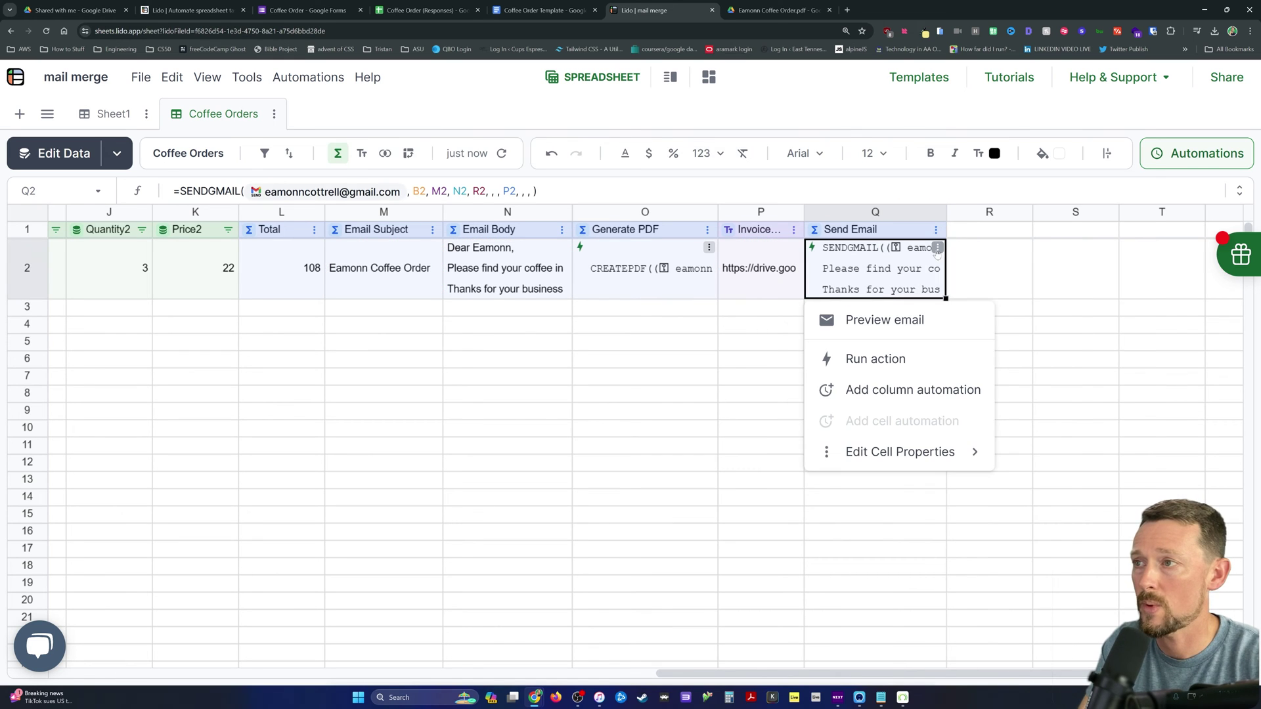
left_click(887, 320)
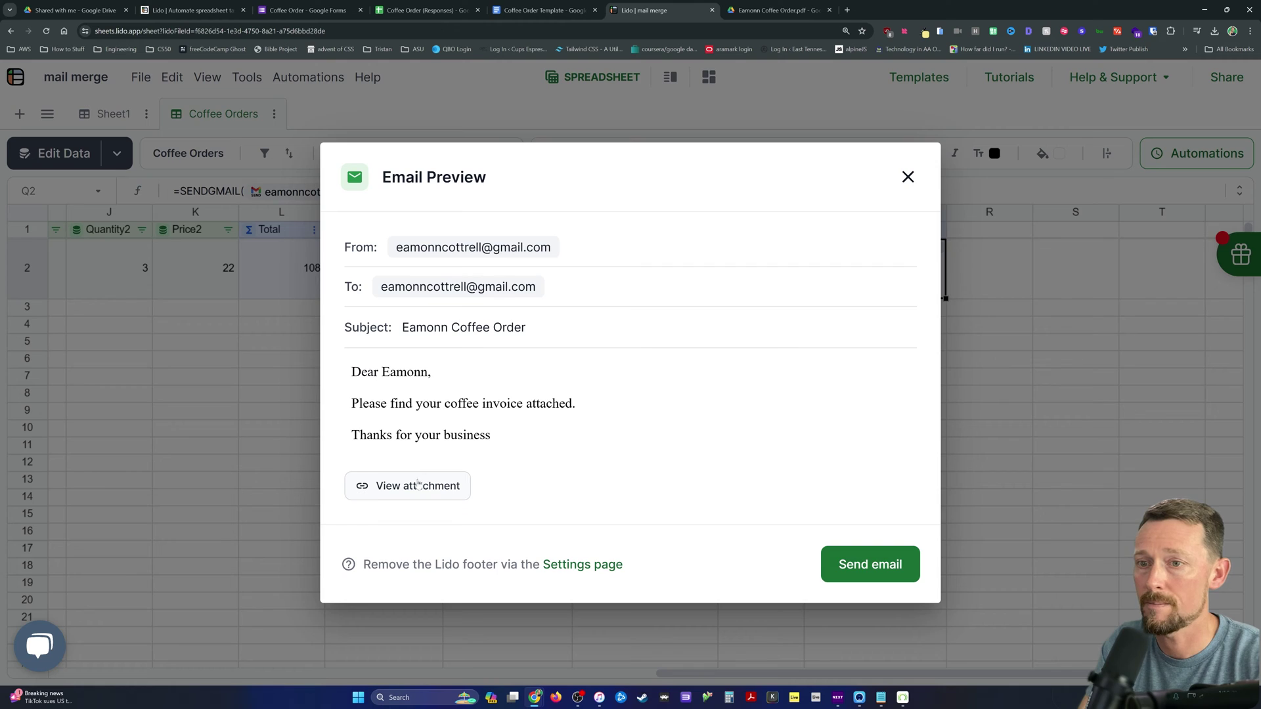
left_click(415, 485)
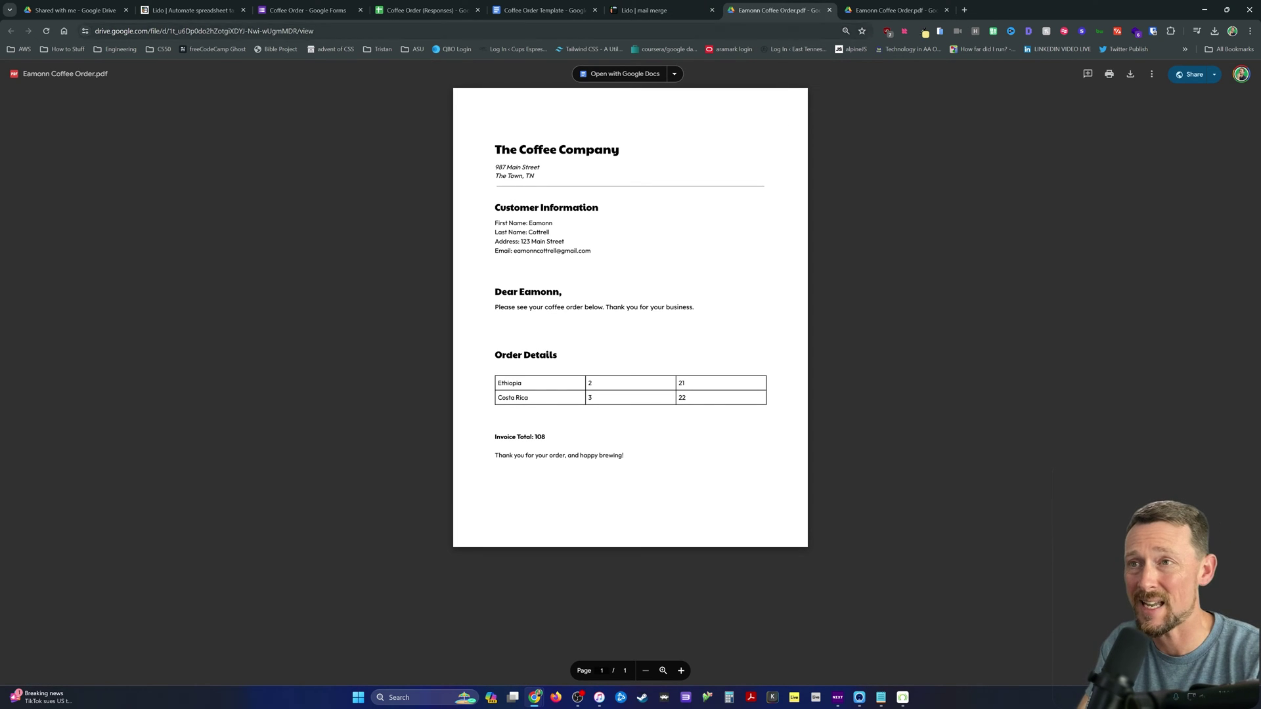
left_click(656, 11)
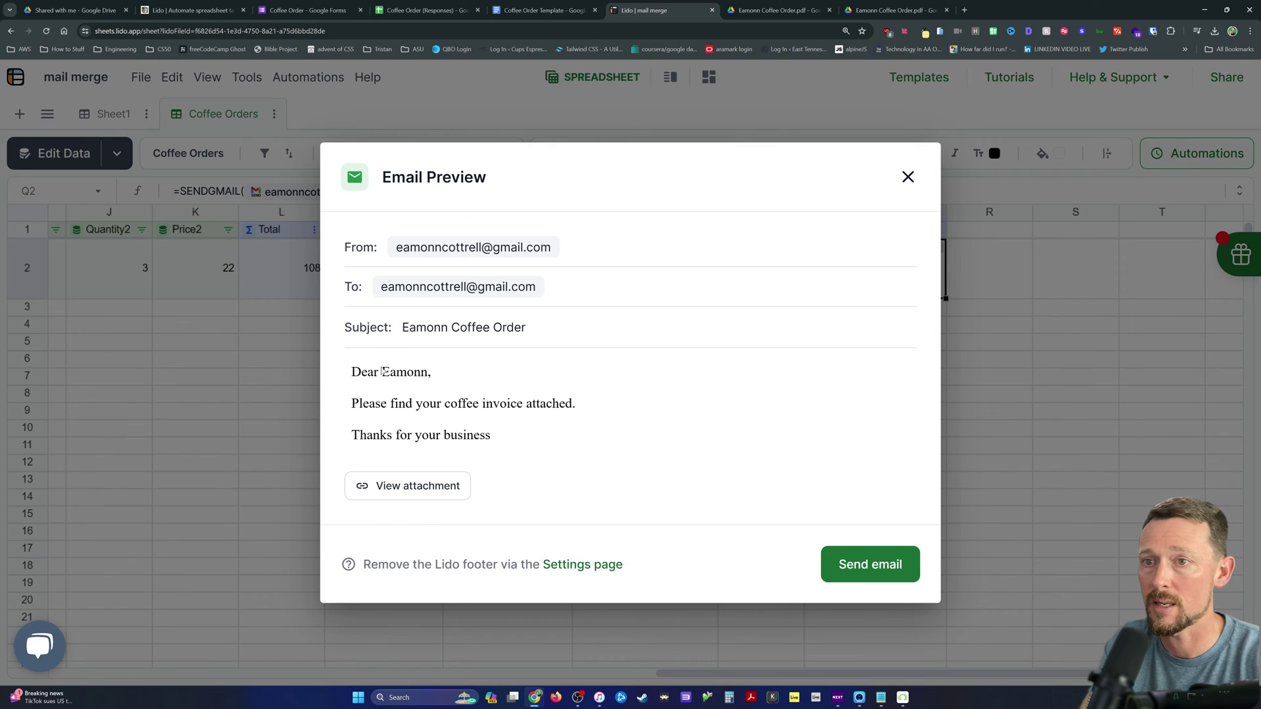
left_click(857, 562)
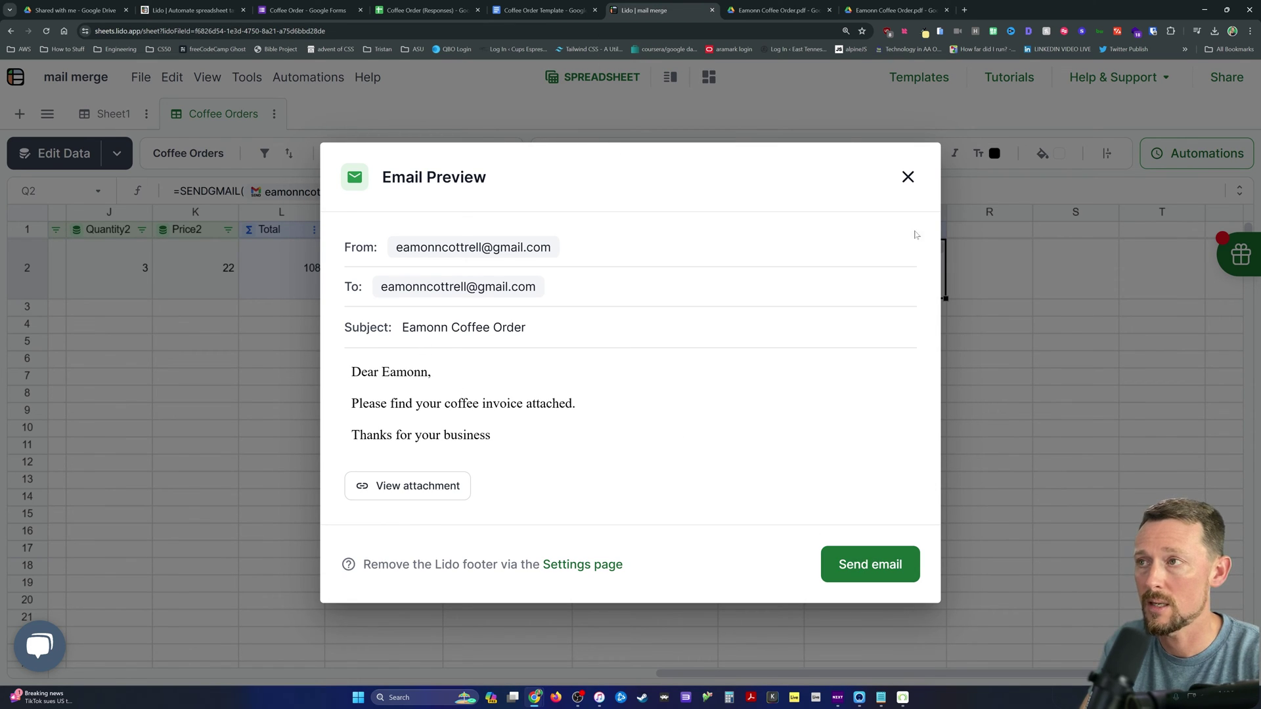
left_click(938, 248)
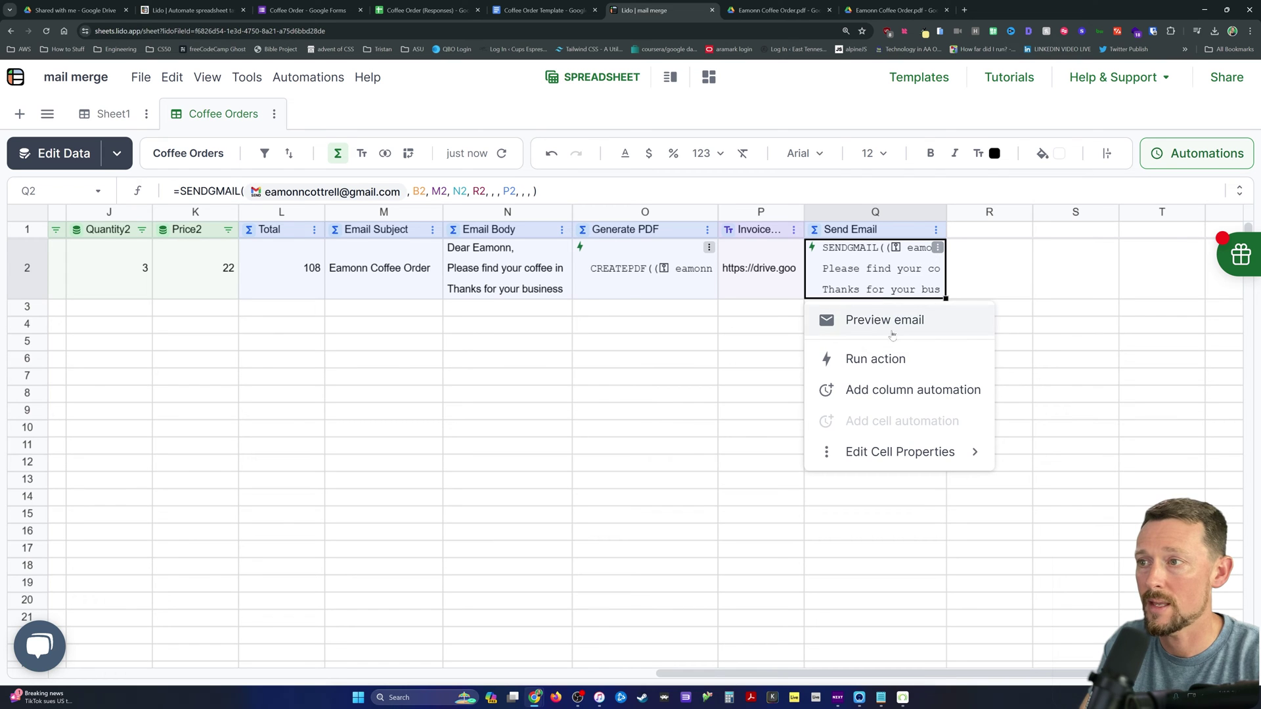
Step: Run the send, verify the received email's invoice PDF in Gmail, then close those tabs
left_click(867, 359)
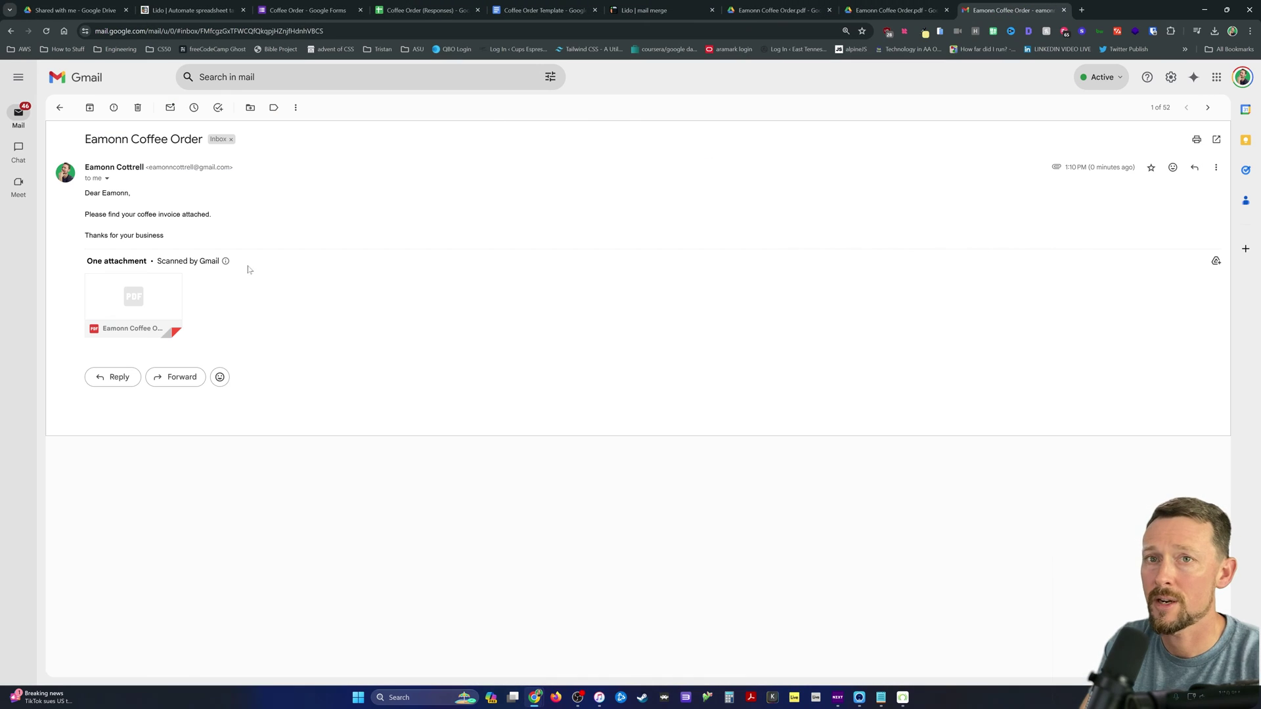
key("ctrl+plus")
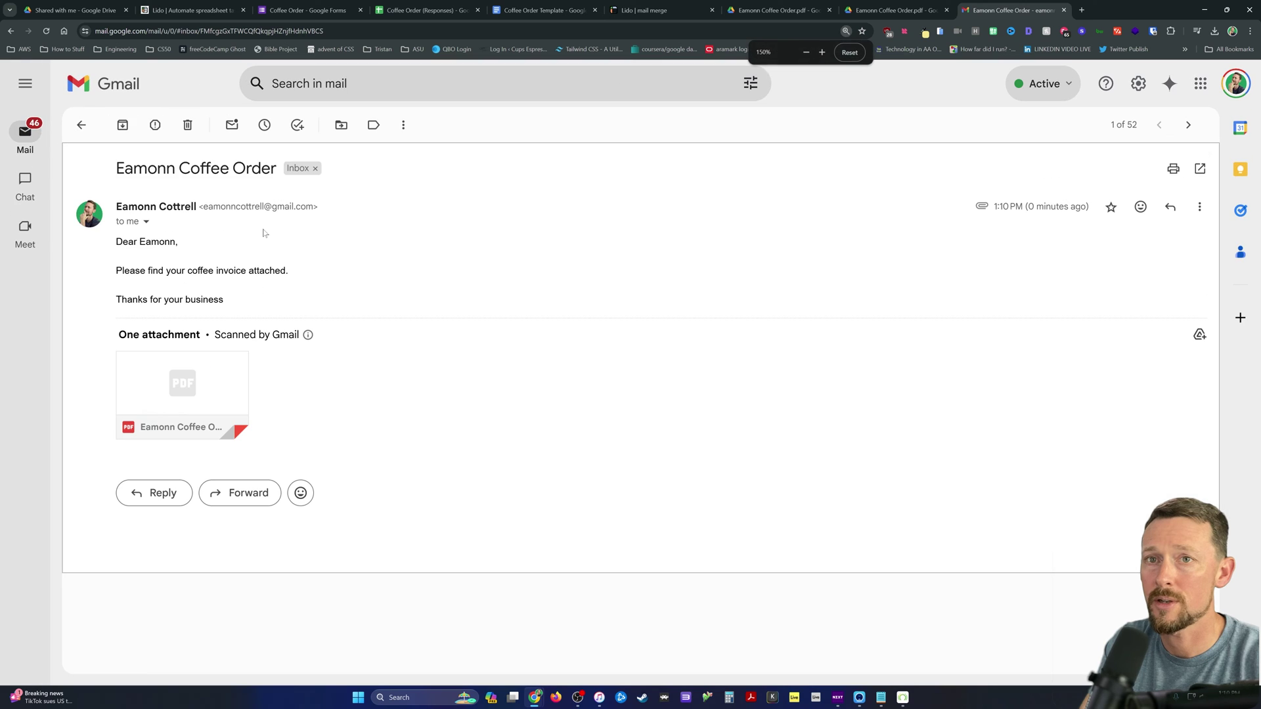
left_click(201, 368)
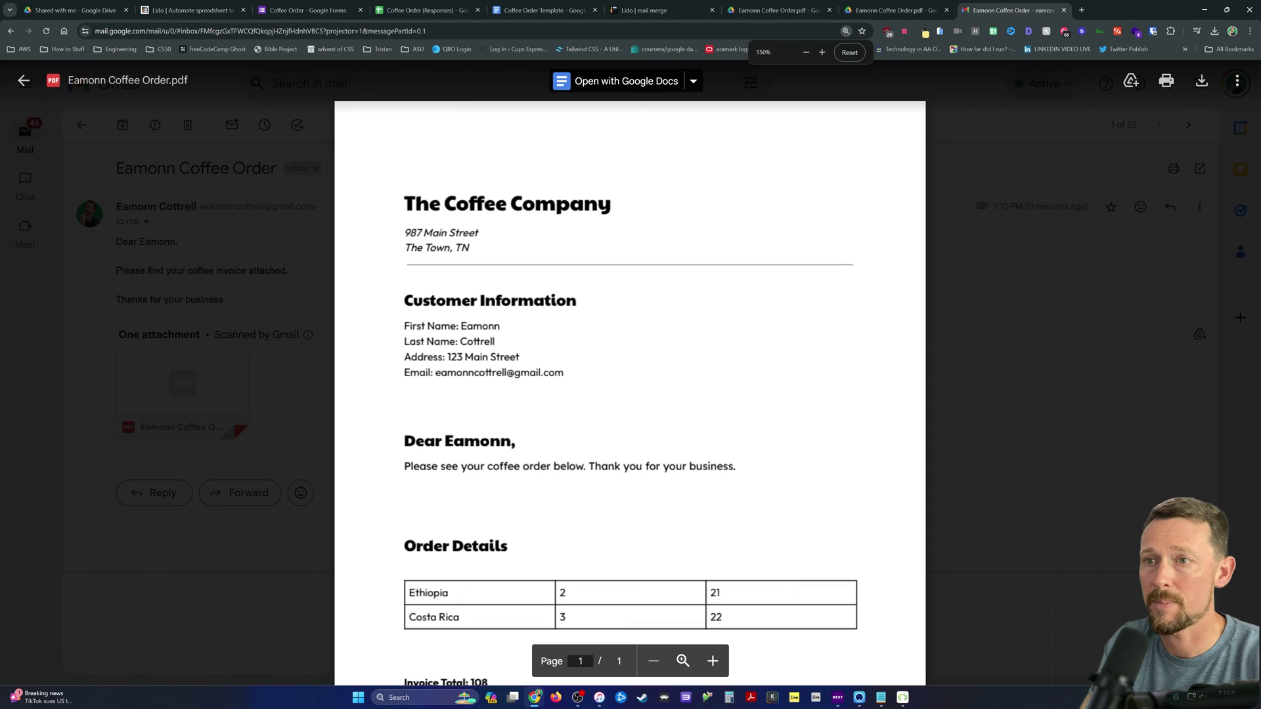
scroll(264, 318, "down", 3)
left_click(264, 318)
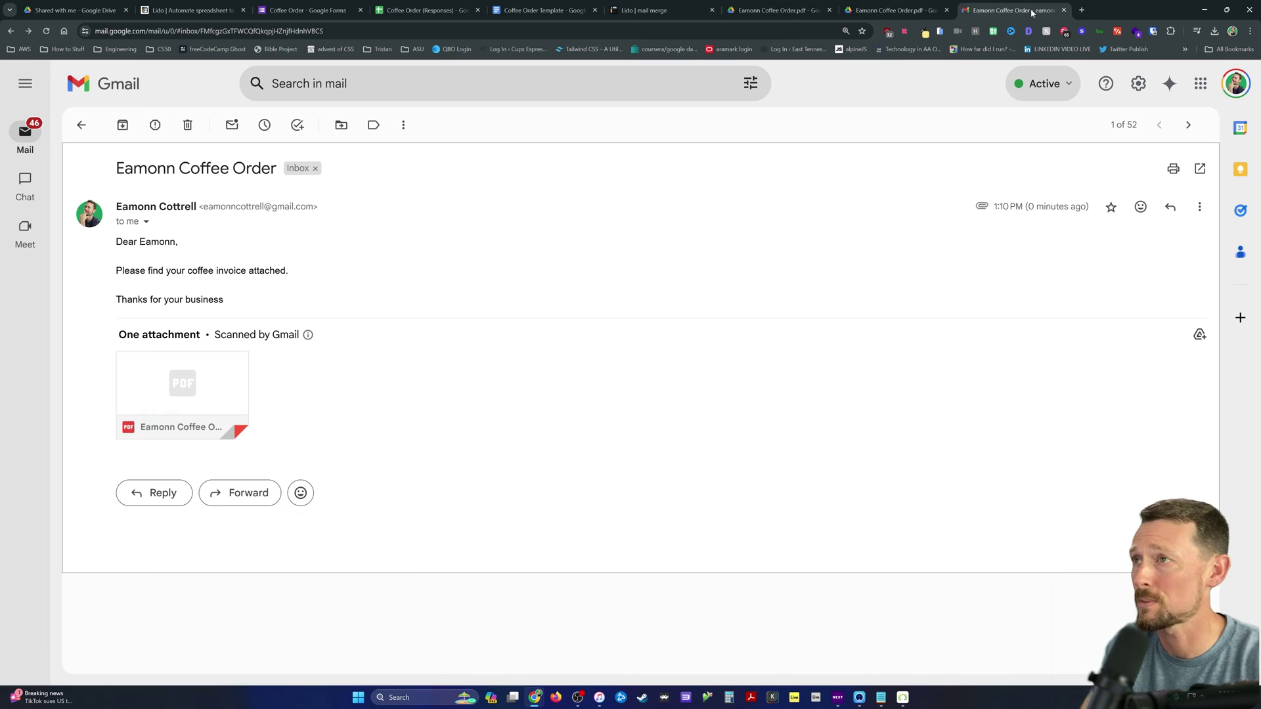
left_click(1064, 9)
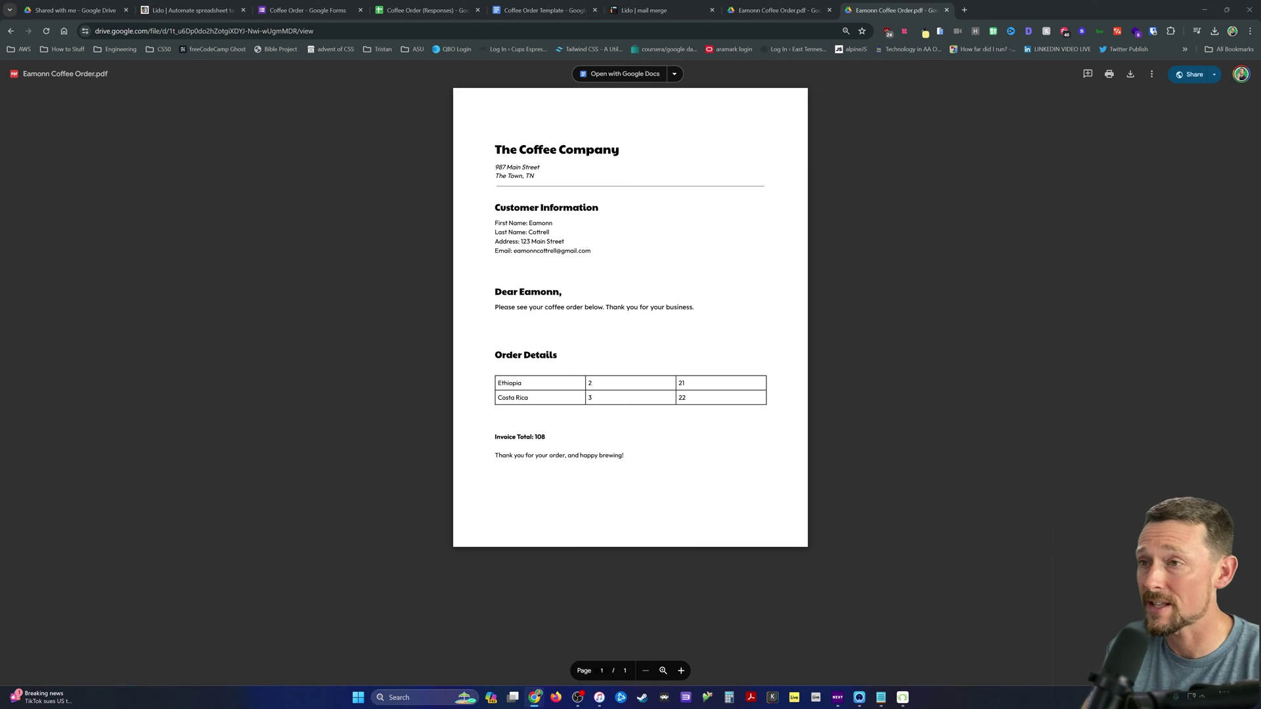
key("ctrl+w")
key("ctrl+w")
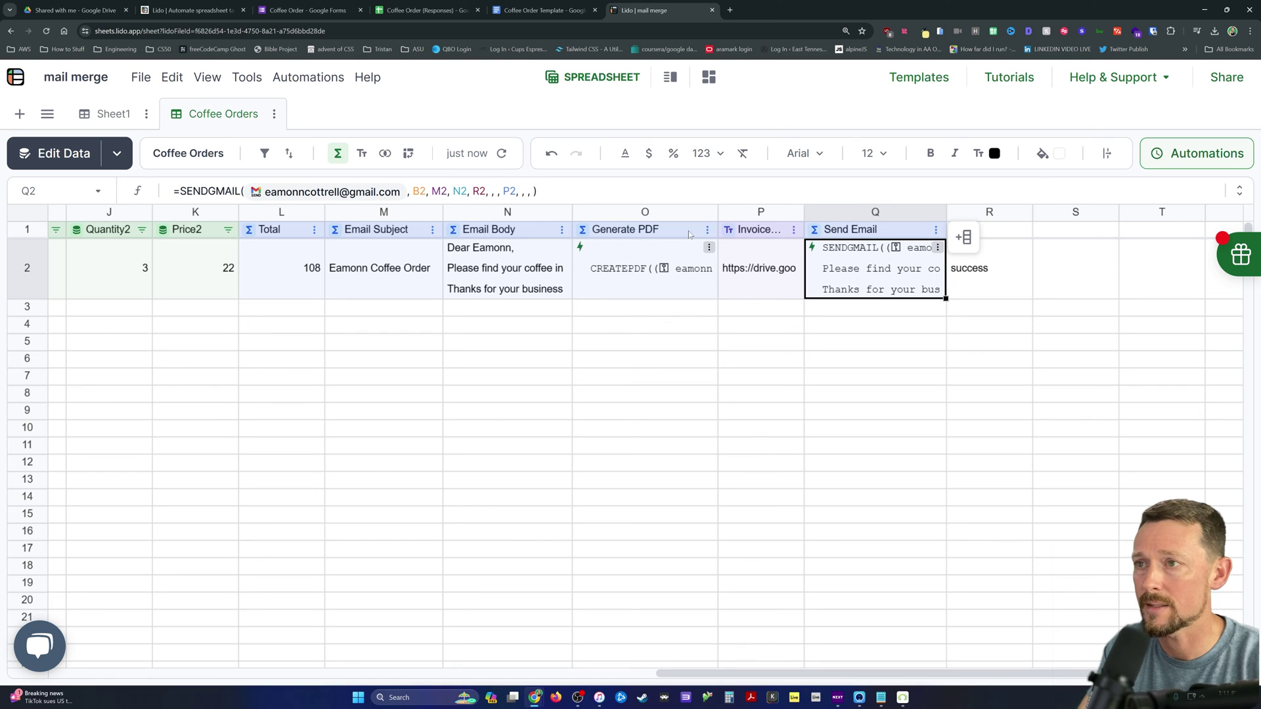
Step: Review the O and Q formulas and add a linked 'Email Status' column in R
left_click(645, 212)
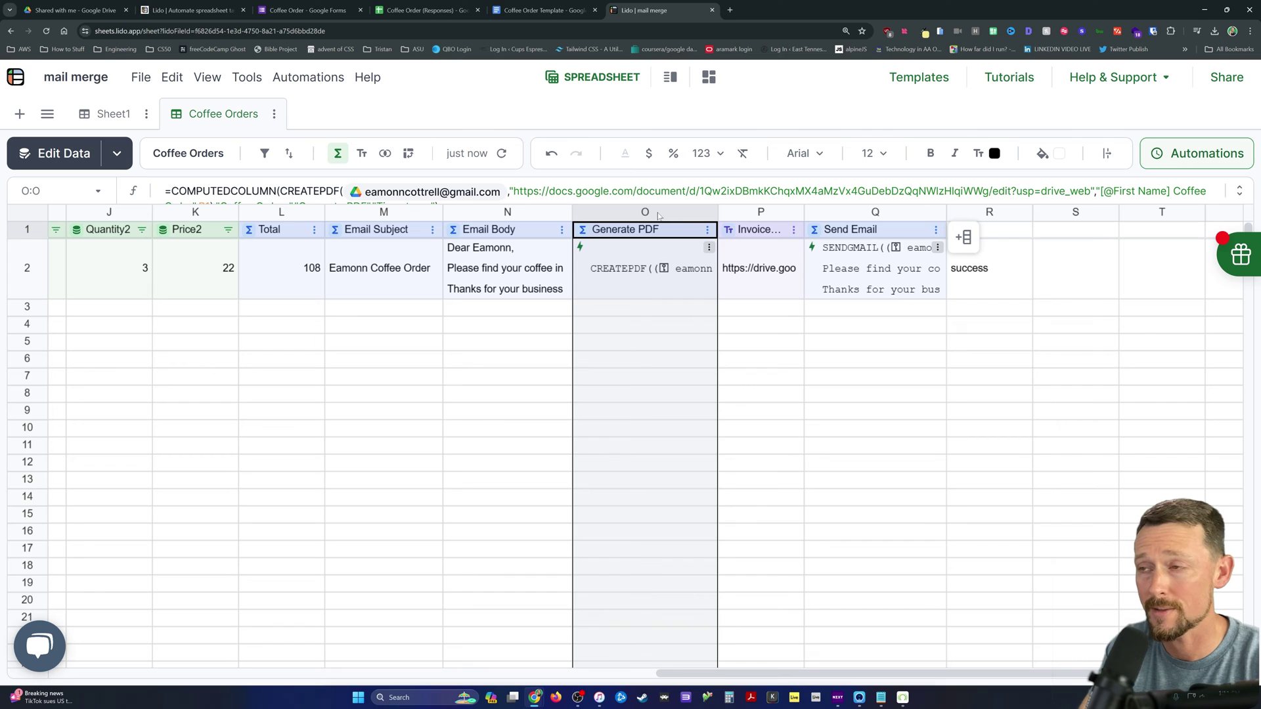
left_click(875, 212)
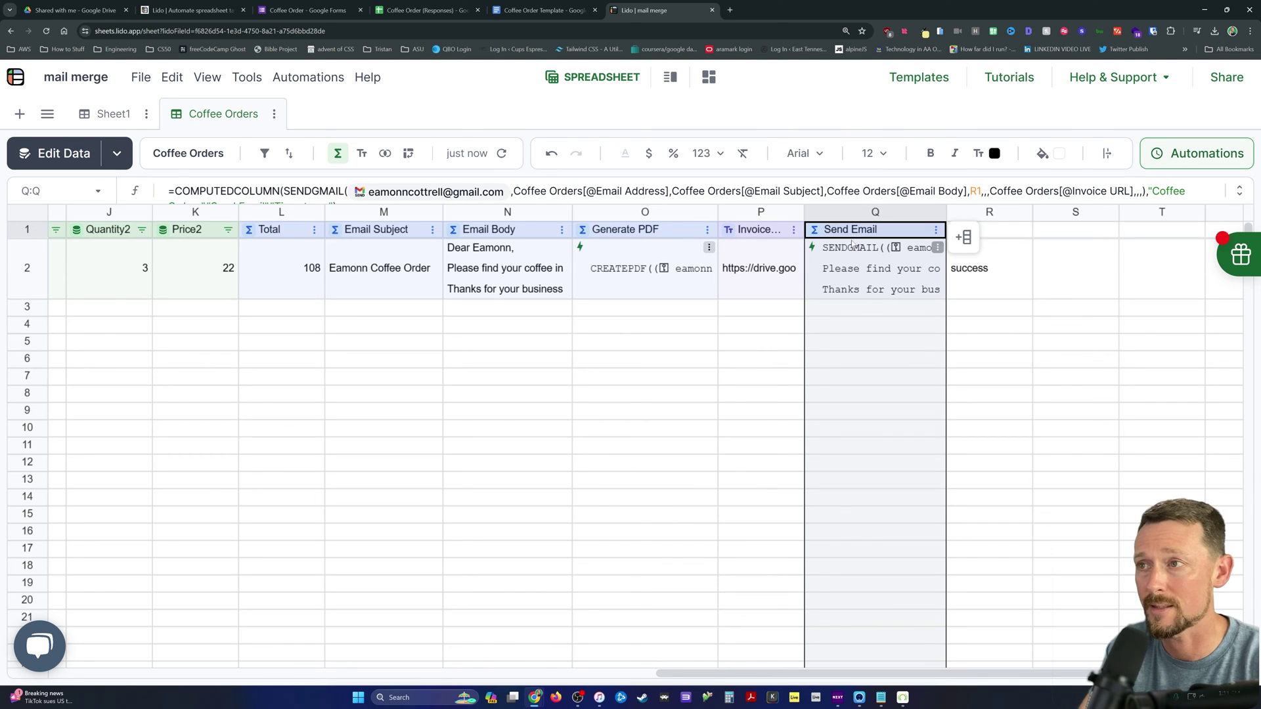
left_click(991, 232)
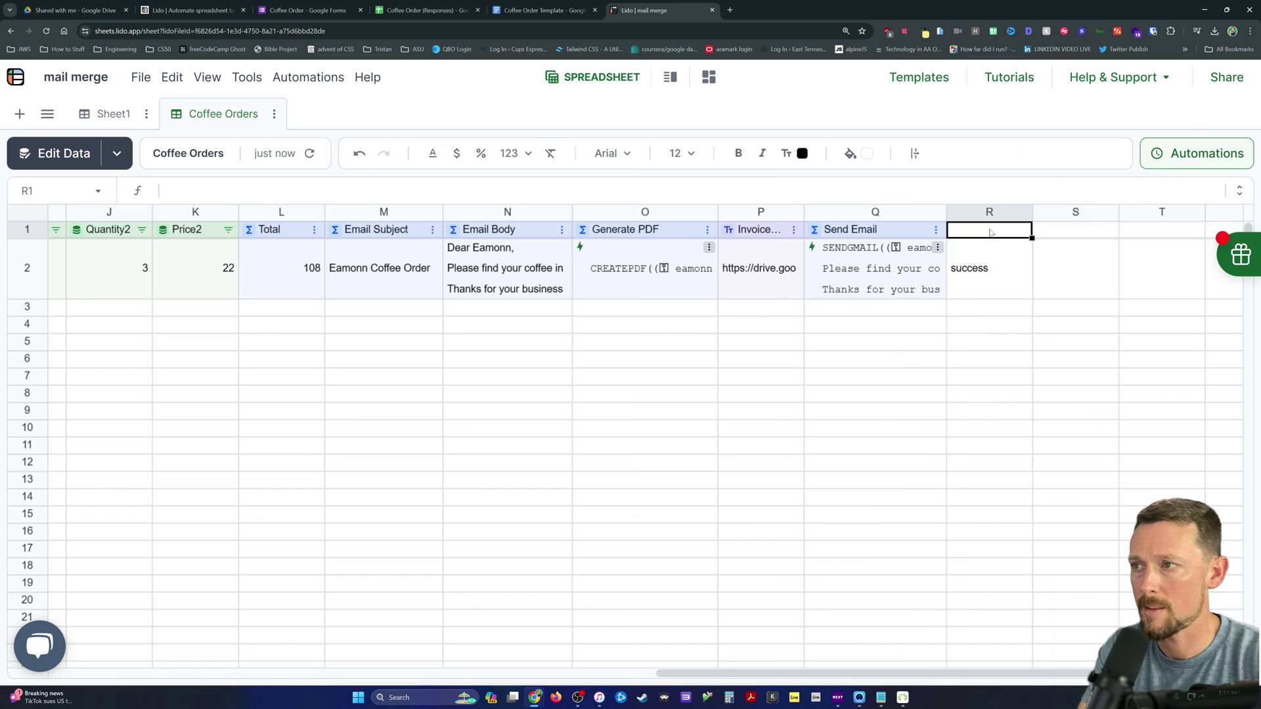
type("Email Status")
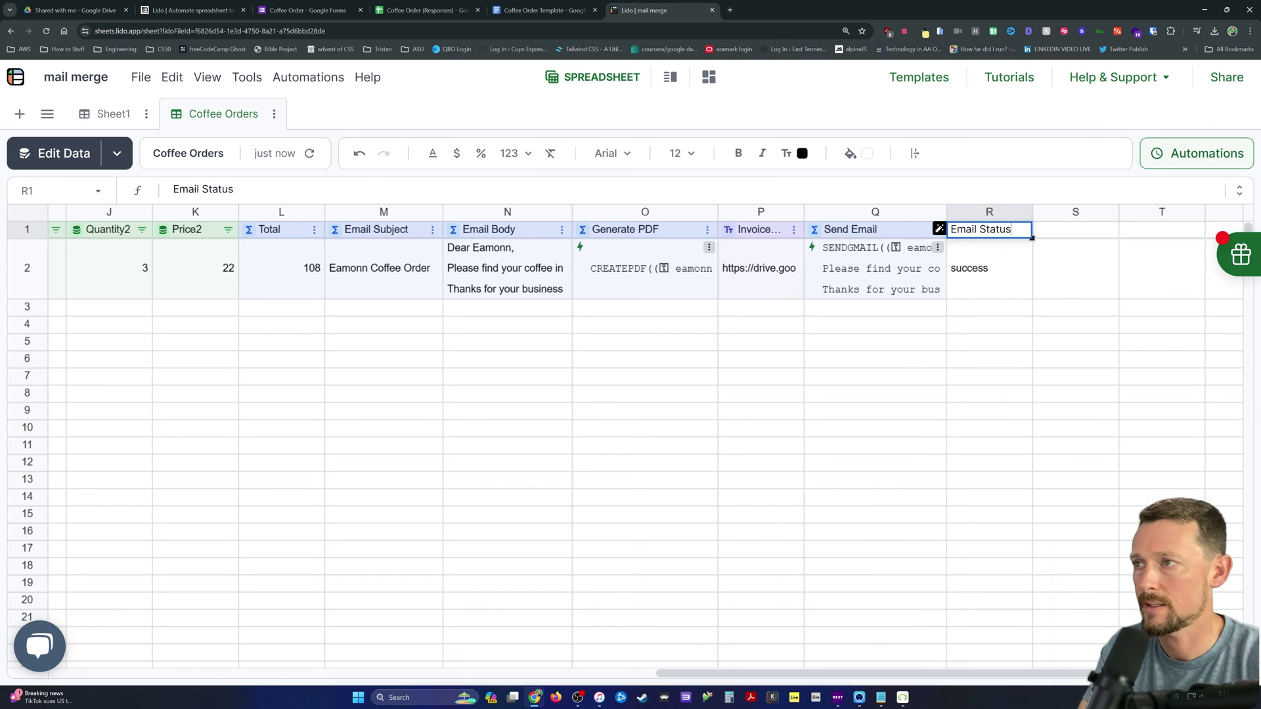
key("Return")
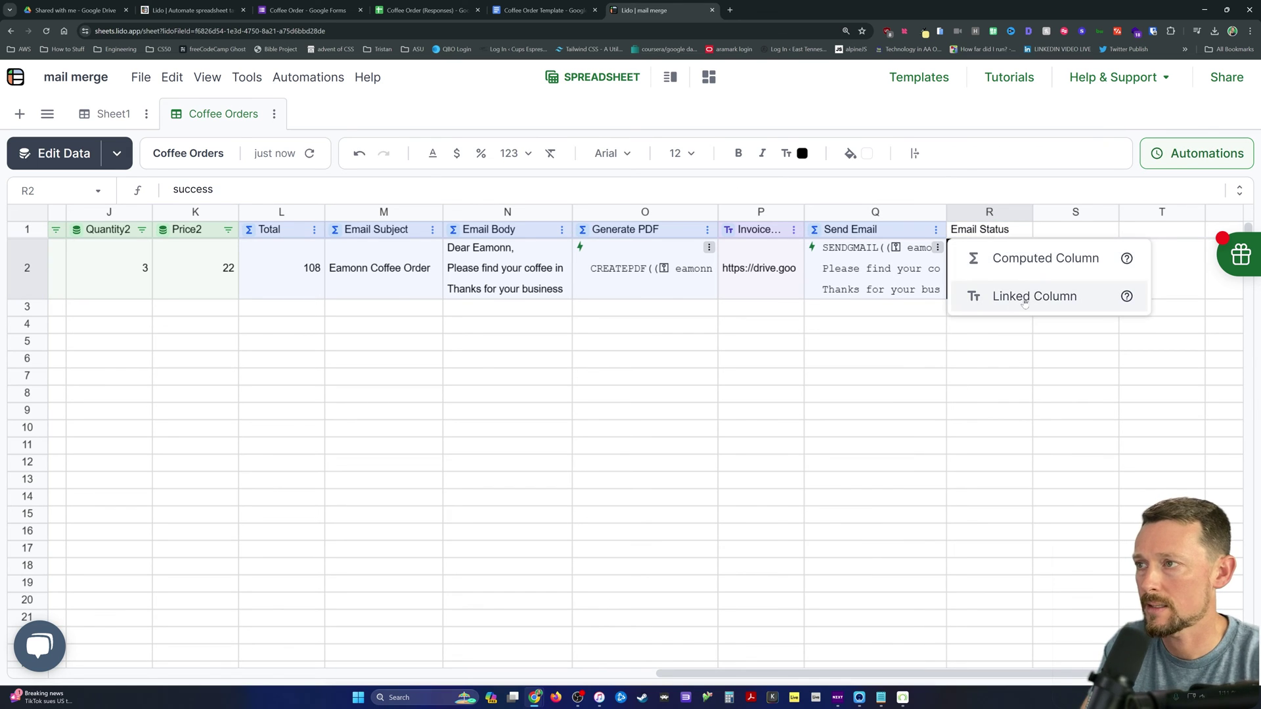
left_click(1035, 296)
Step: Head column S 'Chained Action'
left_click(1076, 273)
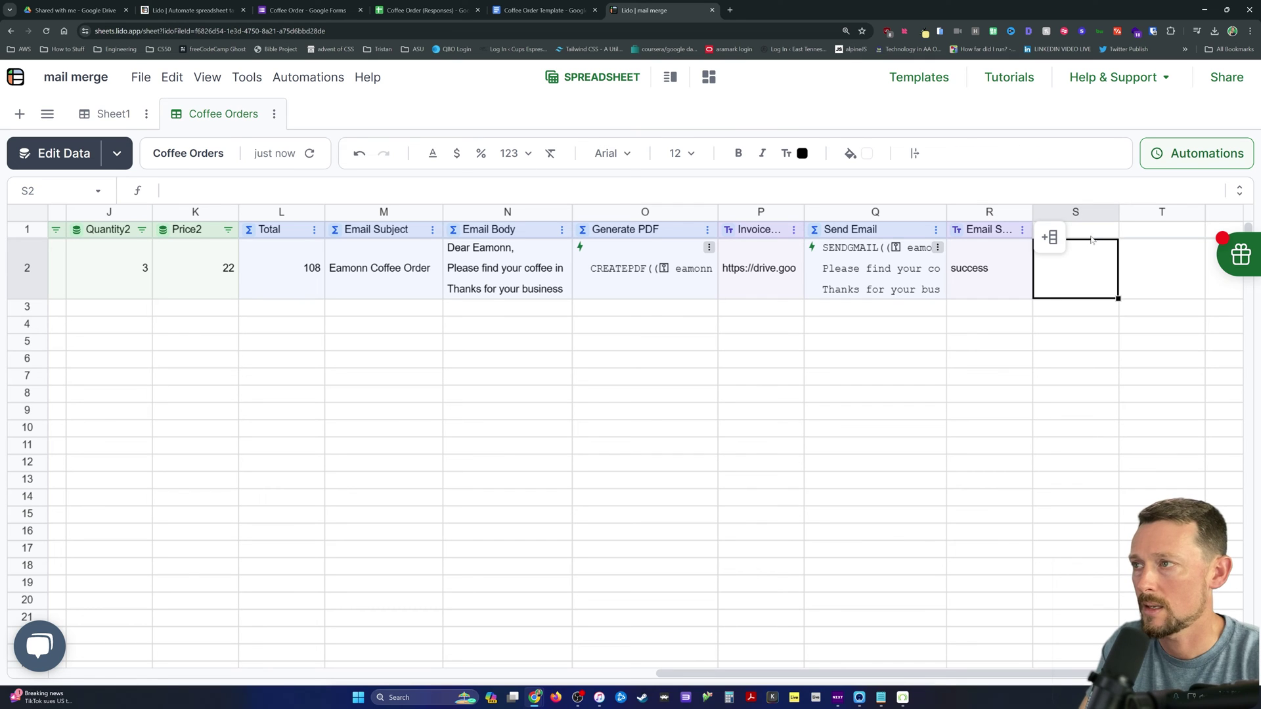
left_click(1088, 232)
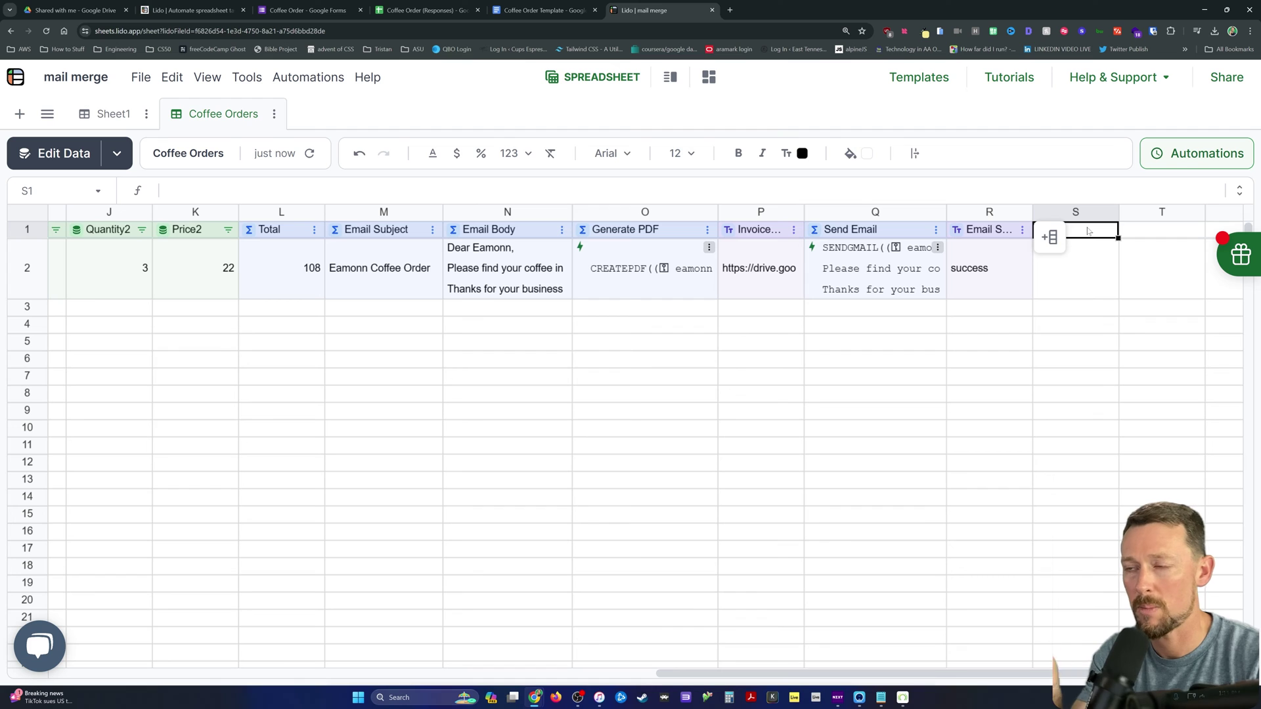
type("Chained Action")
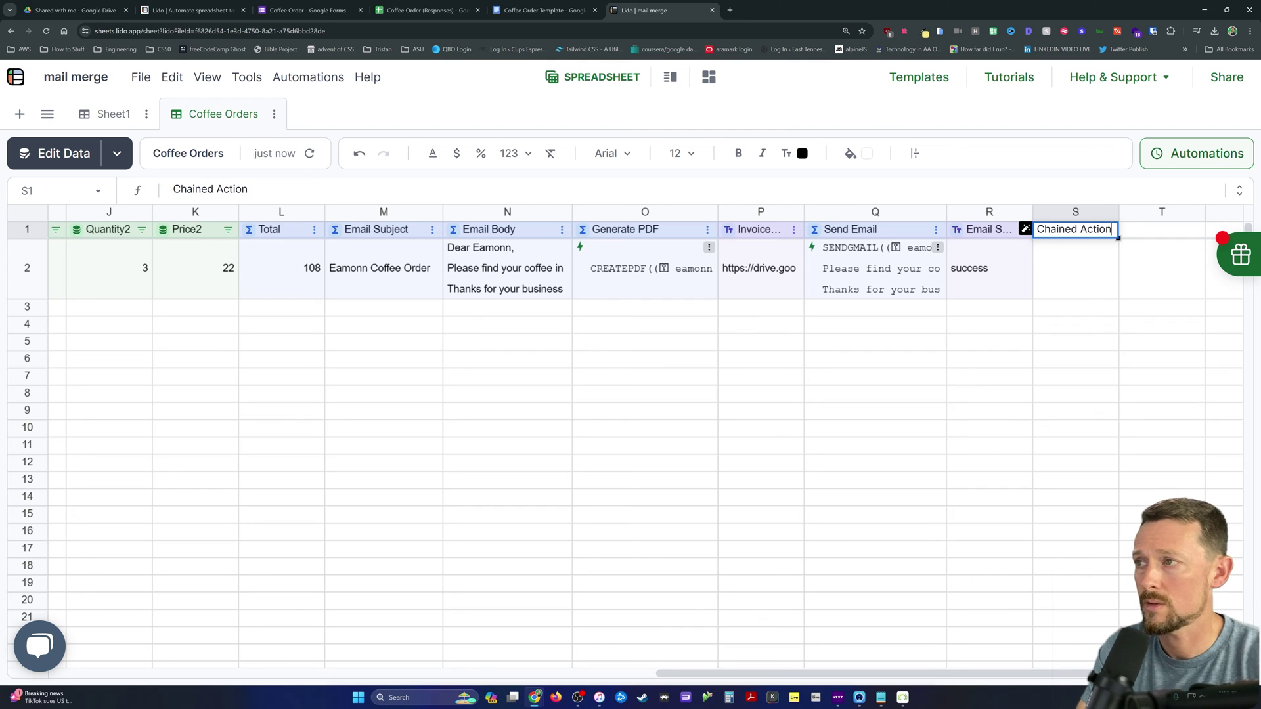
key("Return")
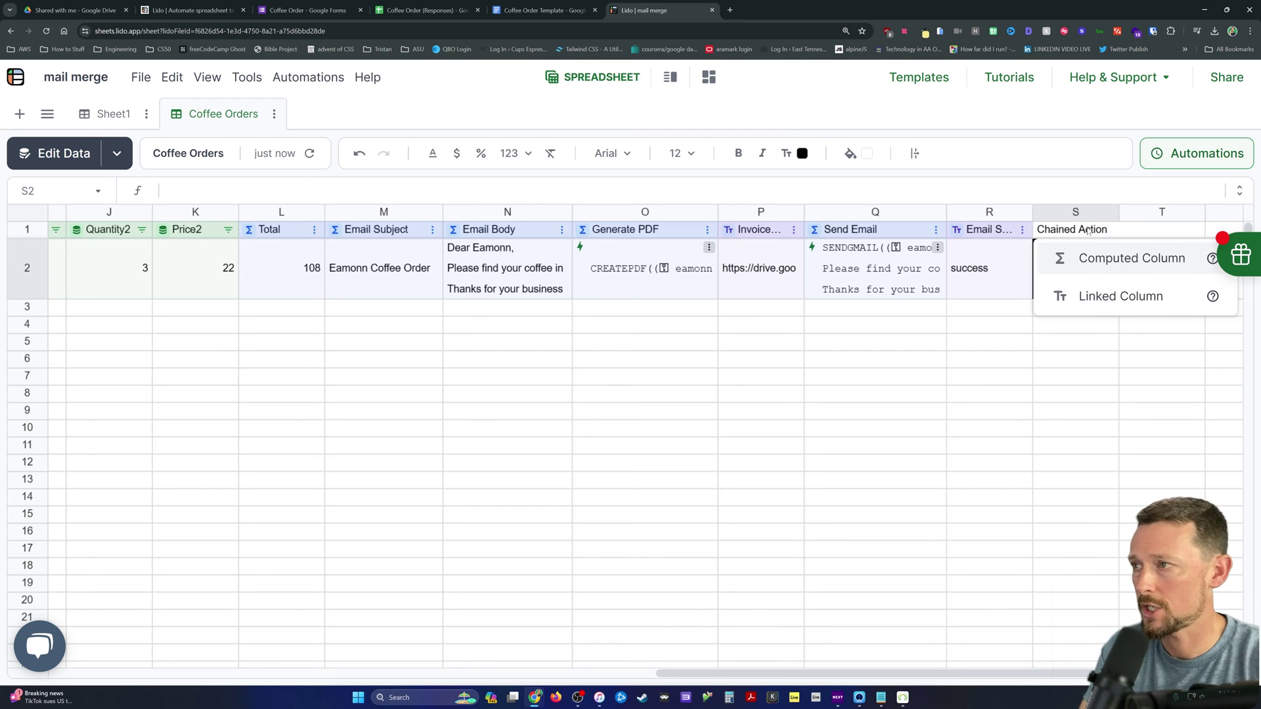
Step: Make S2 a computed column holding =CHAIN(O2,Q2,500)
left_click(1130, 258)
type("=chga")
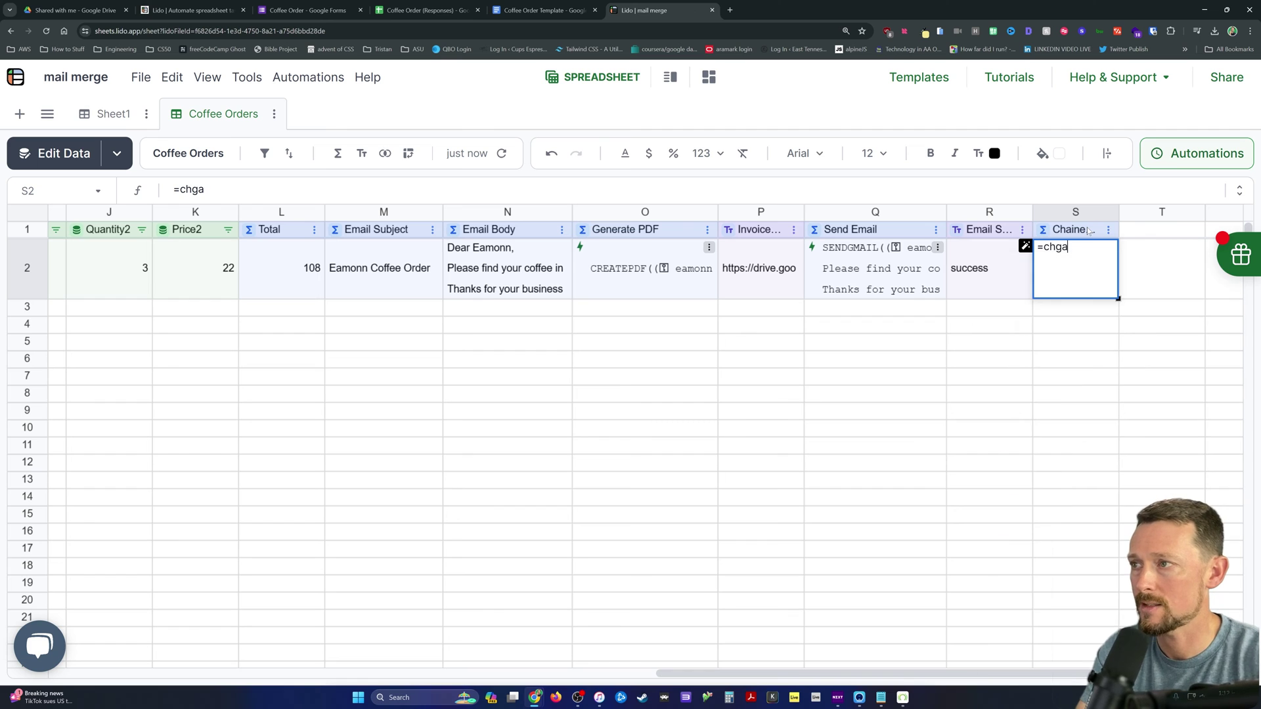
key("BackSpace")
key("BackSpace")
type("ain")
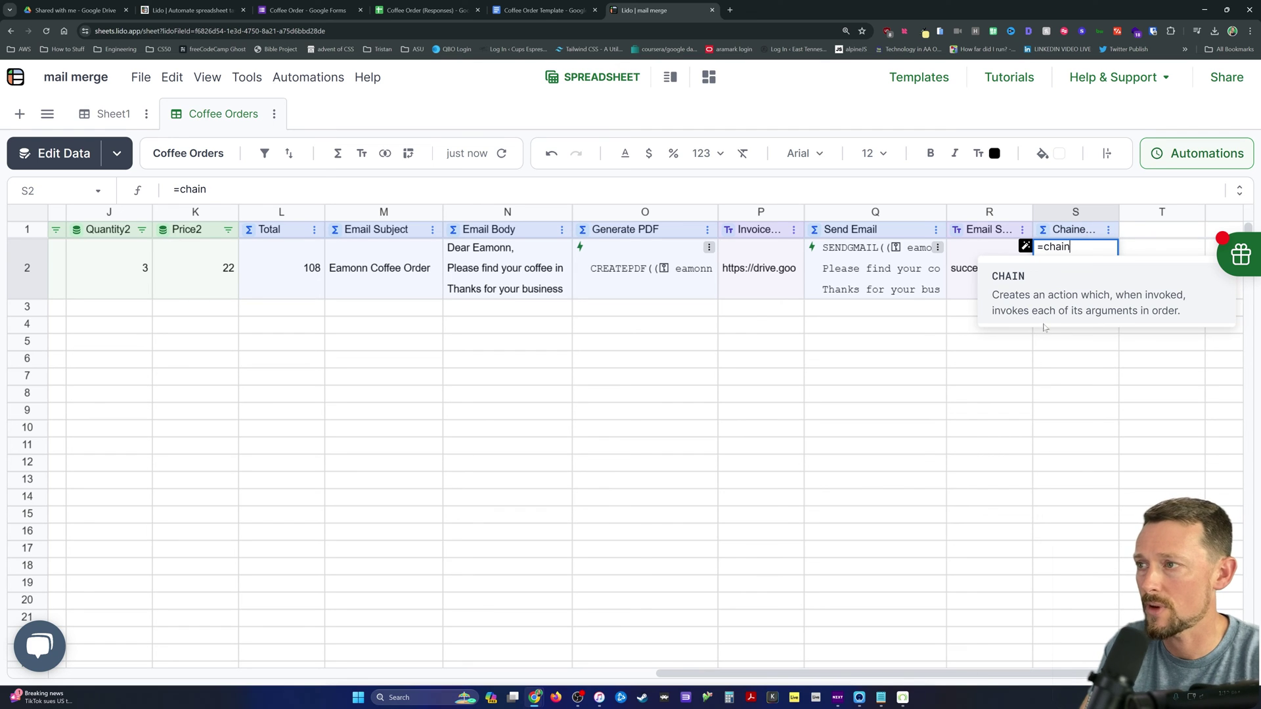
left_click(1146, 289)
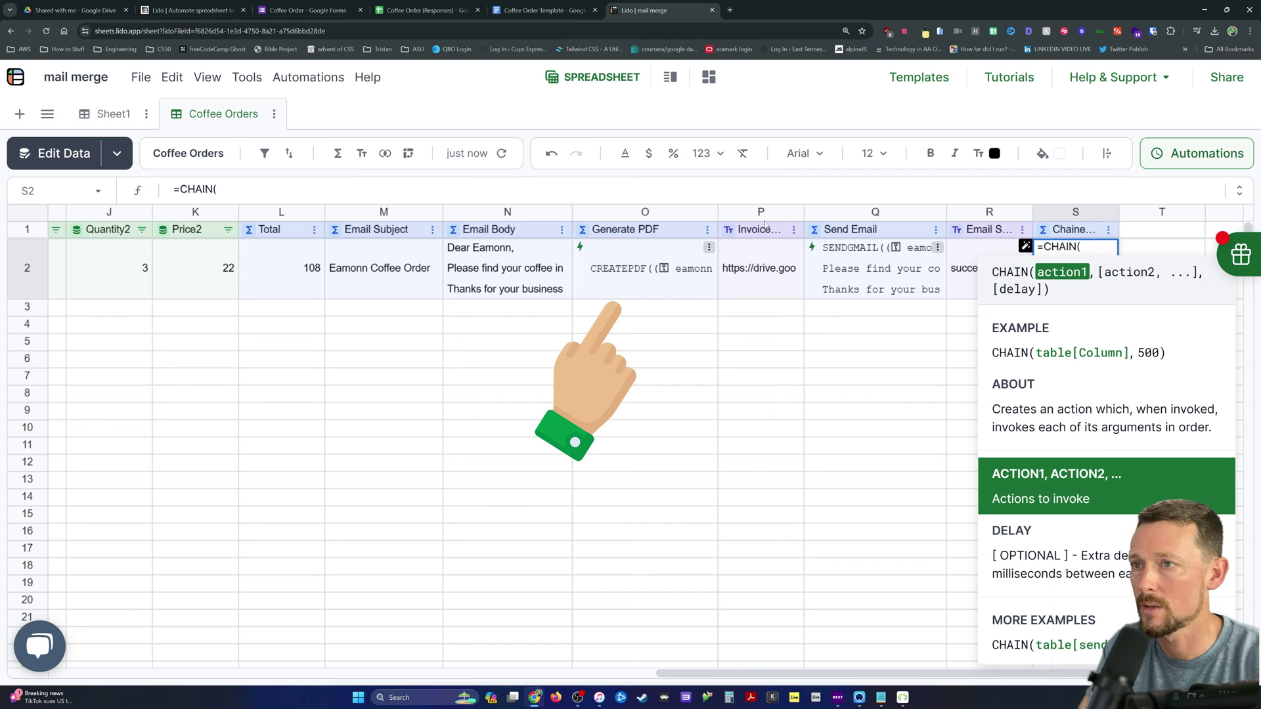
left_click(665, 272)
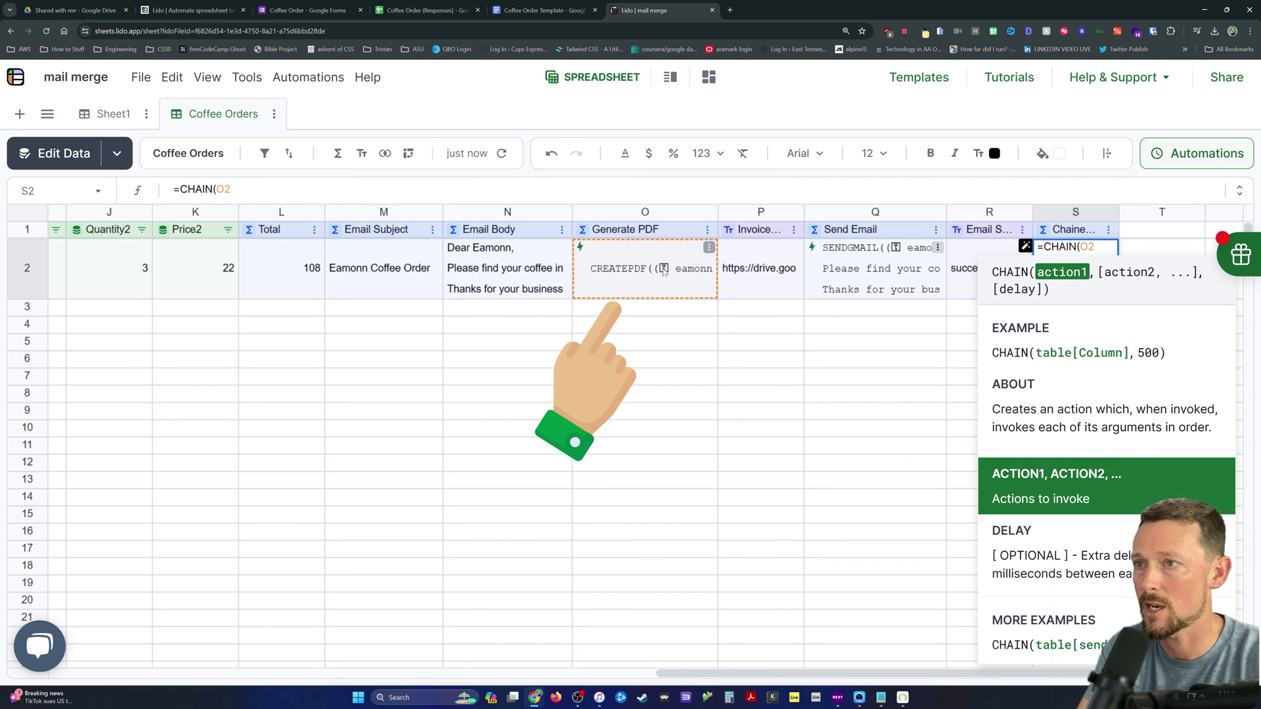
type(",")
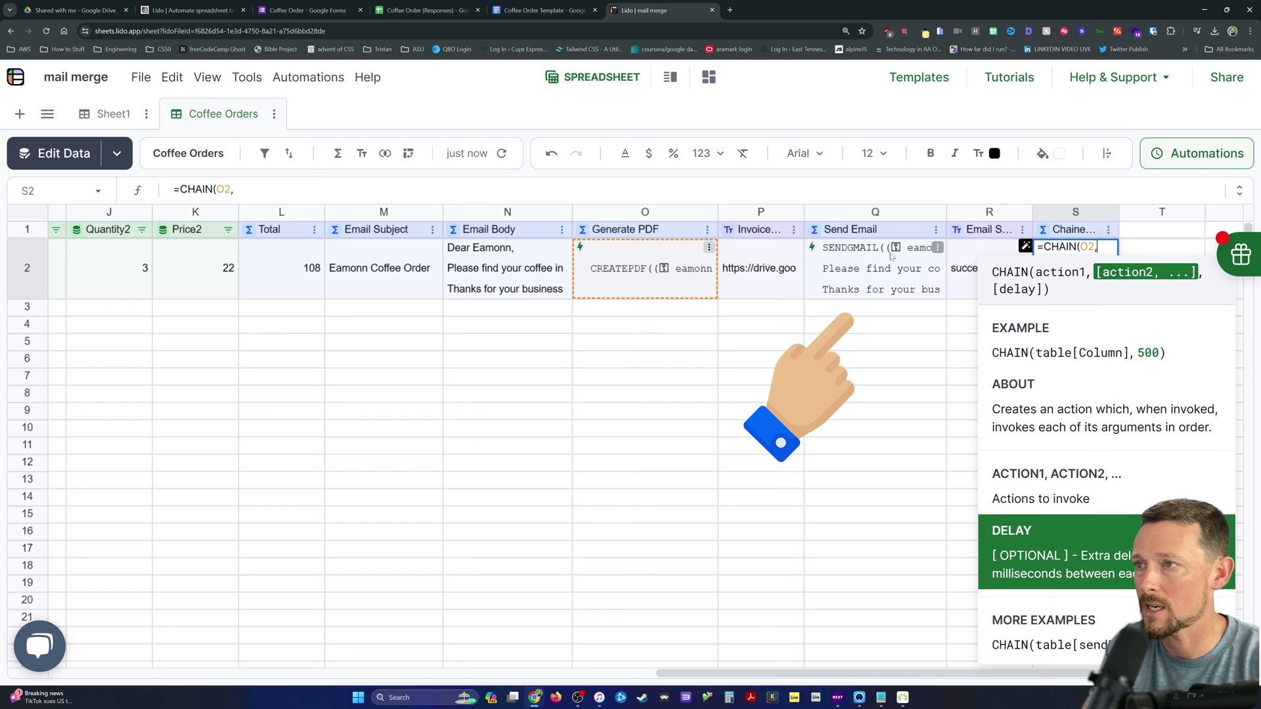
left_click(903, 272)
type(",")
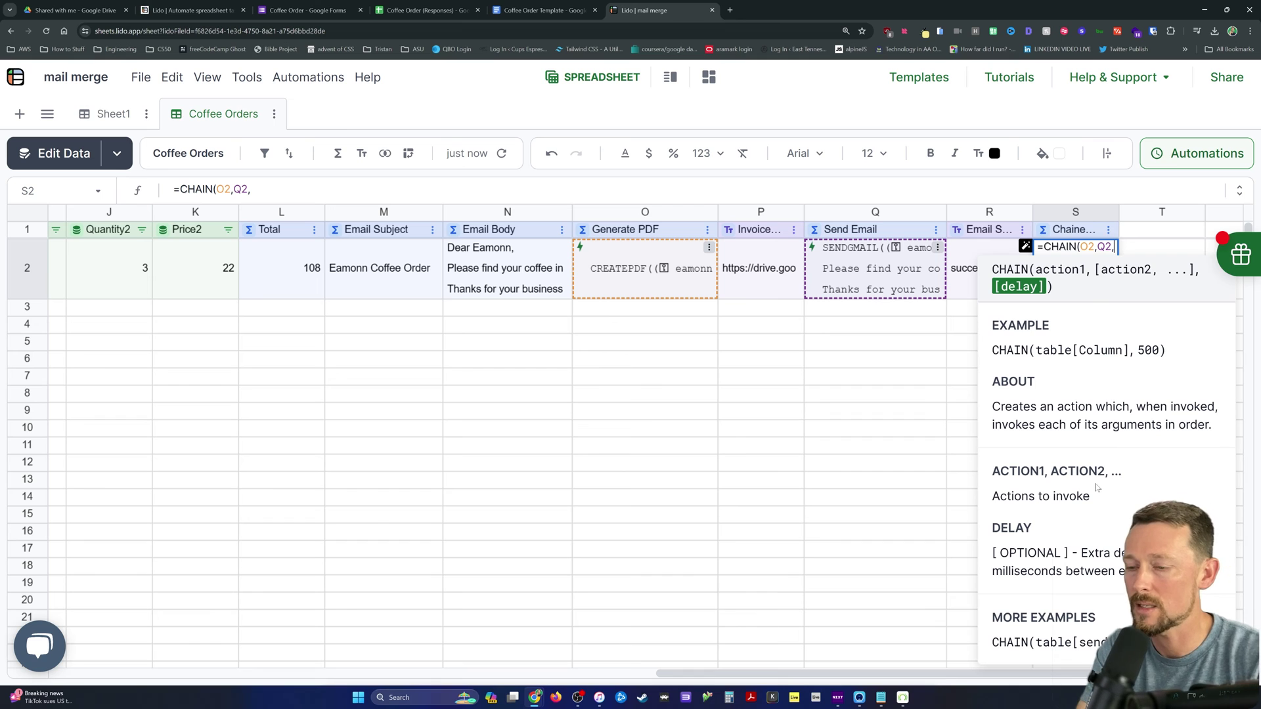
type("500")
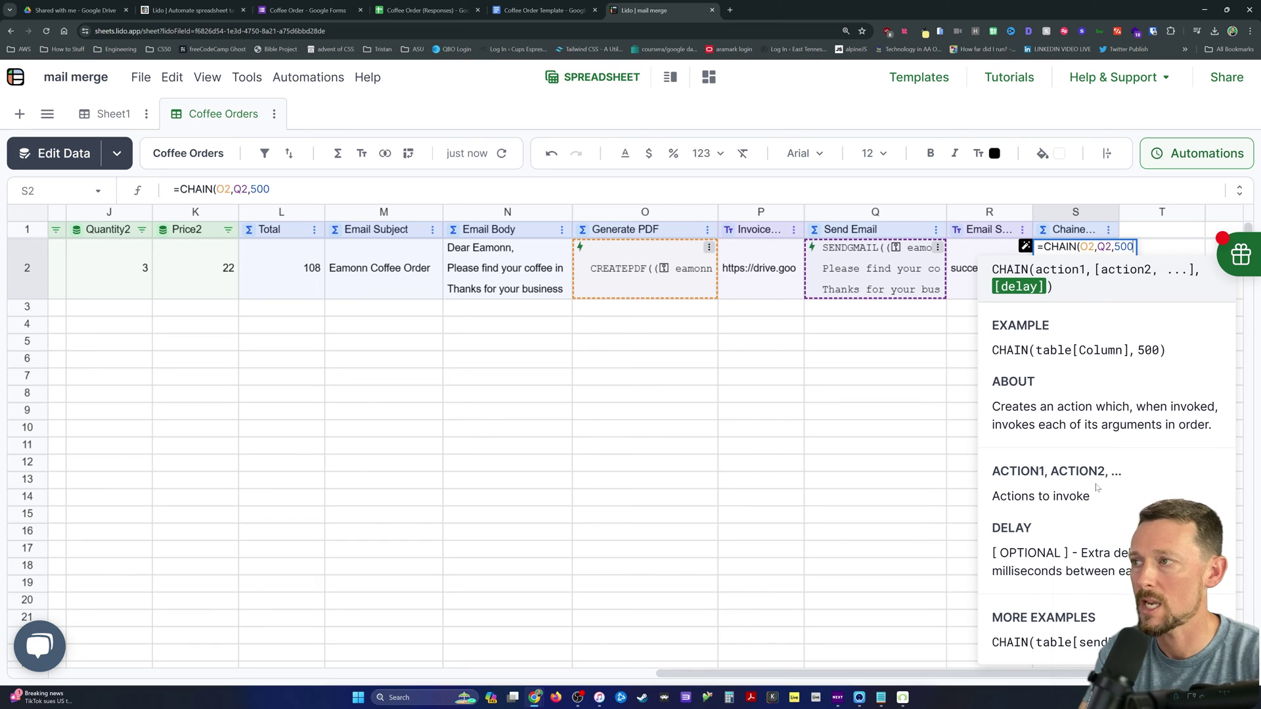
type(")")
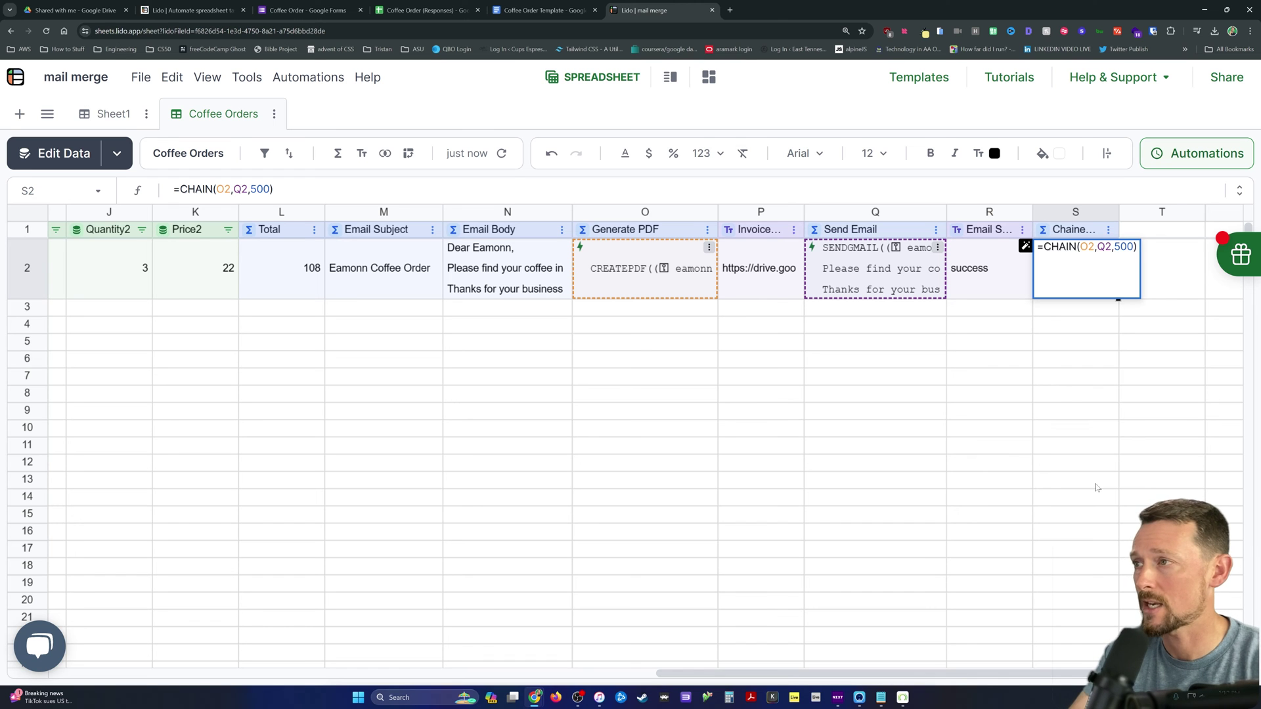
left_click(760, 268)
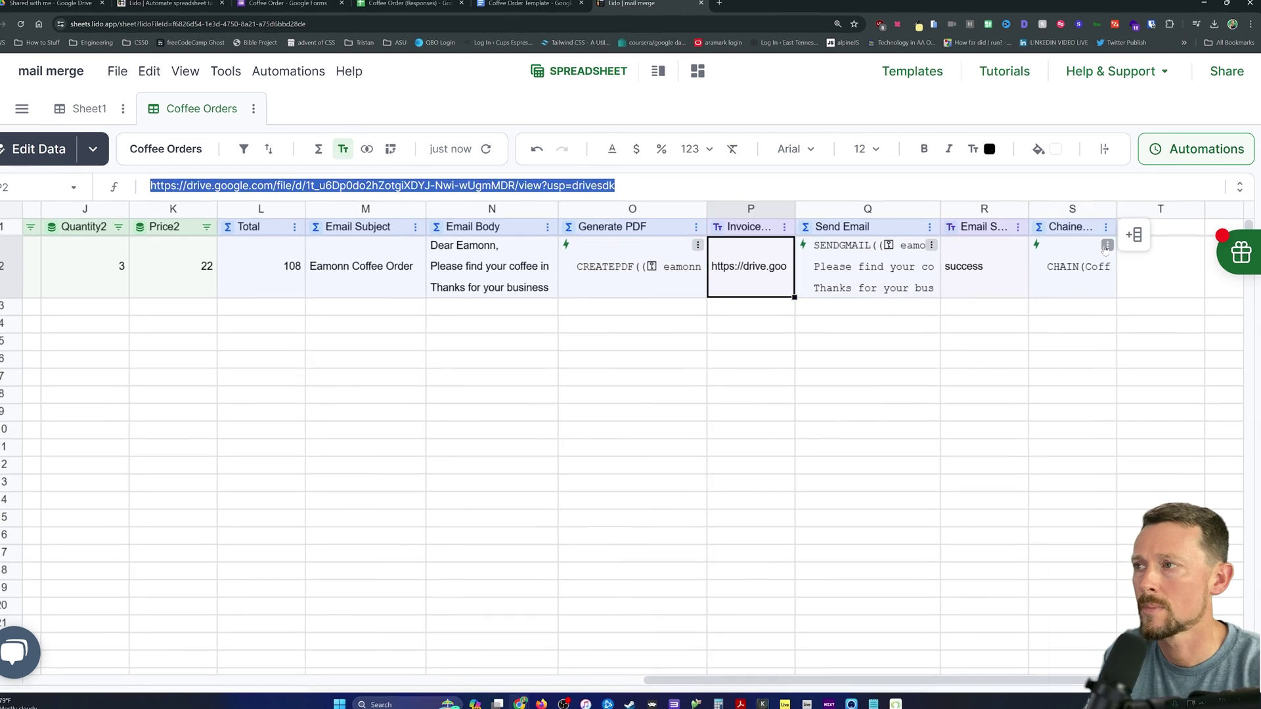
Step: Run the chained action for row 2 and check the new invoice link in P2
left_click(1110, 247)
left_click(1101, 320)
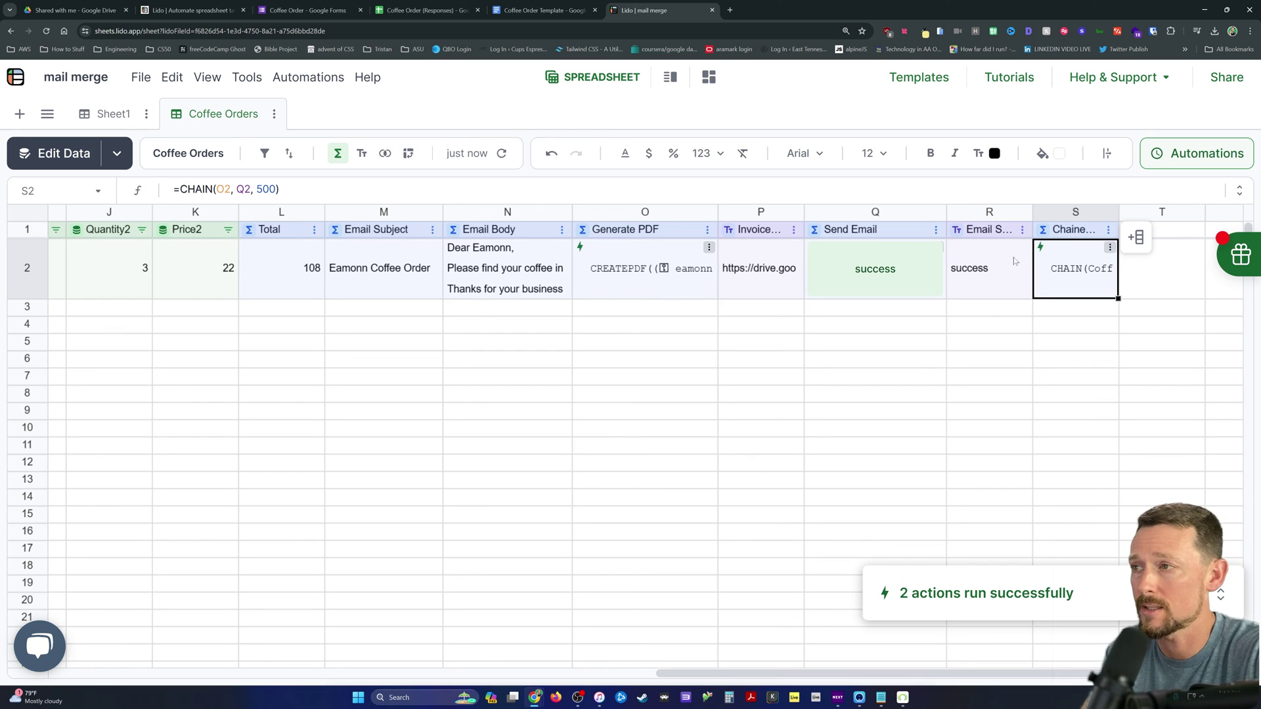
left_click(788, 270)
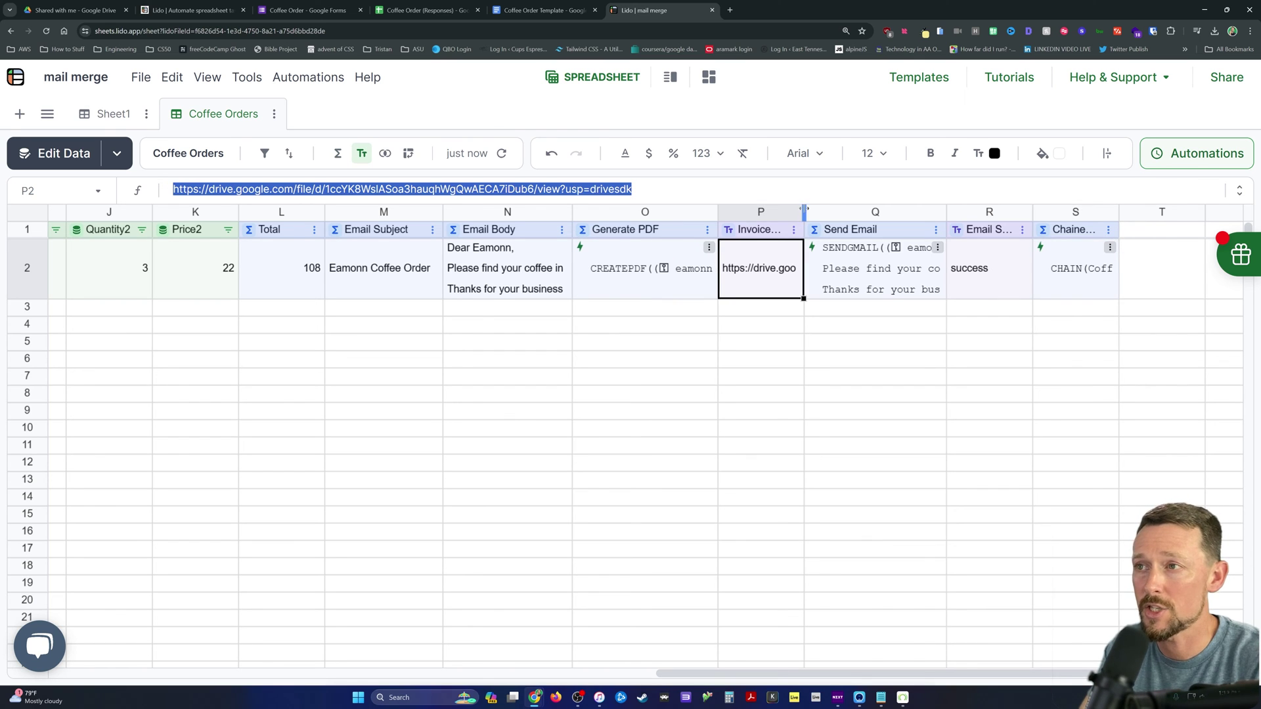
left_click_drag(804, 212, 883, 212)
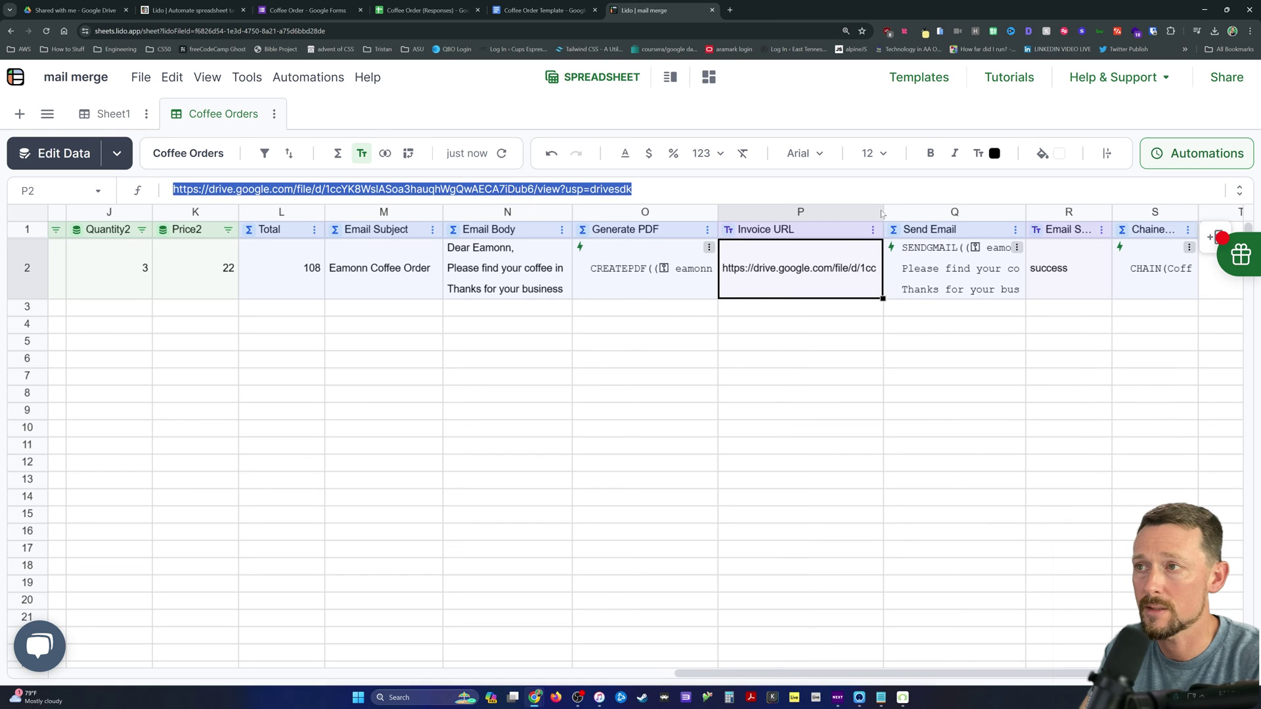
left_click(879, 212)
left_click_drag(883, 212, 800, 211)
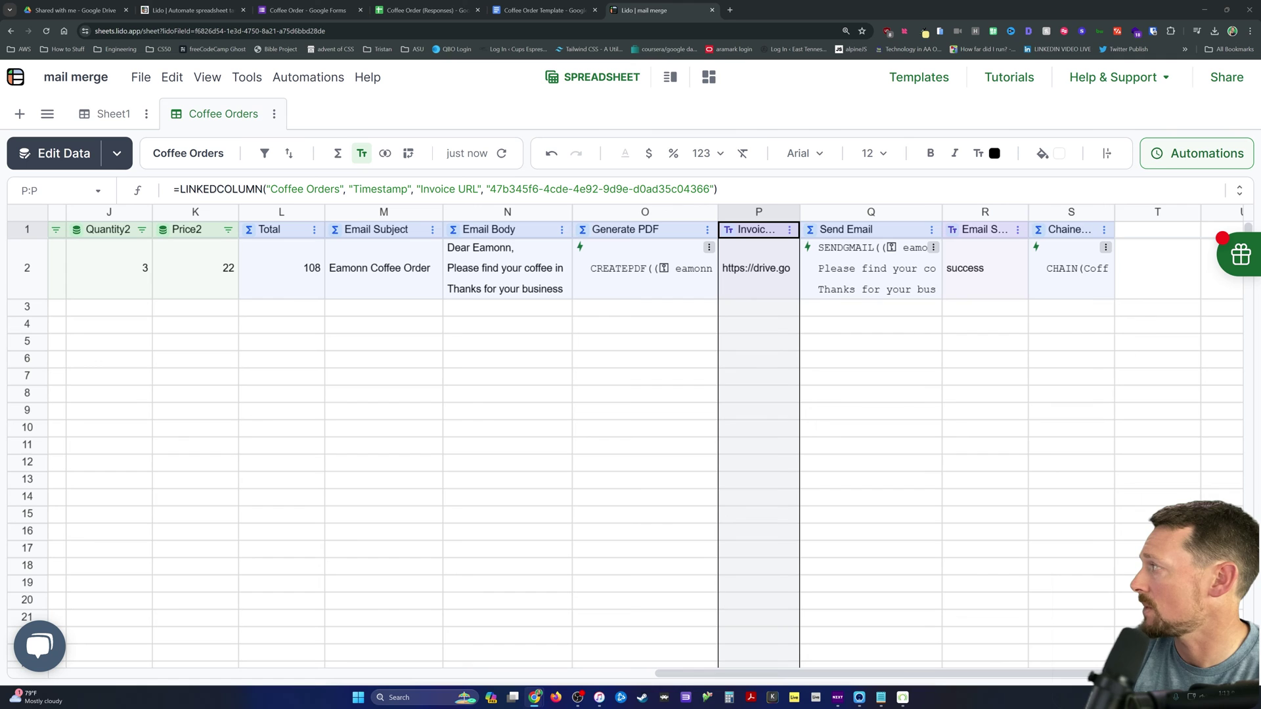
Step: Verify the emailed invoice PDF in Gmail, then return to the sheet
left_click_drag(1248, 9, 782, 10)
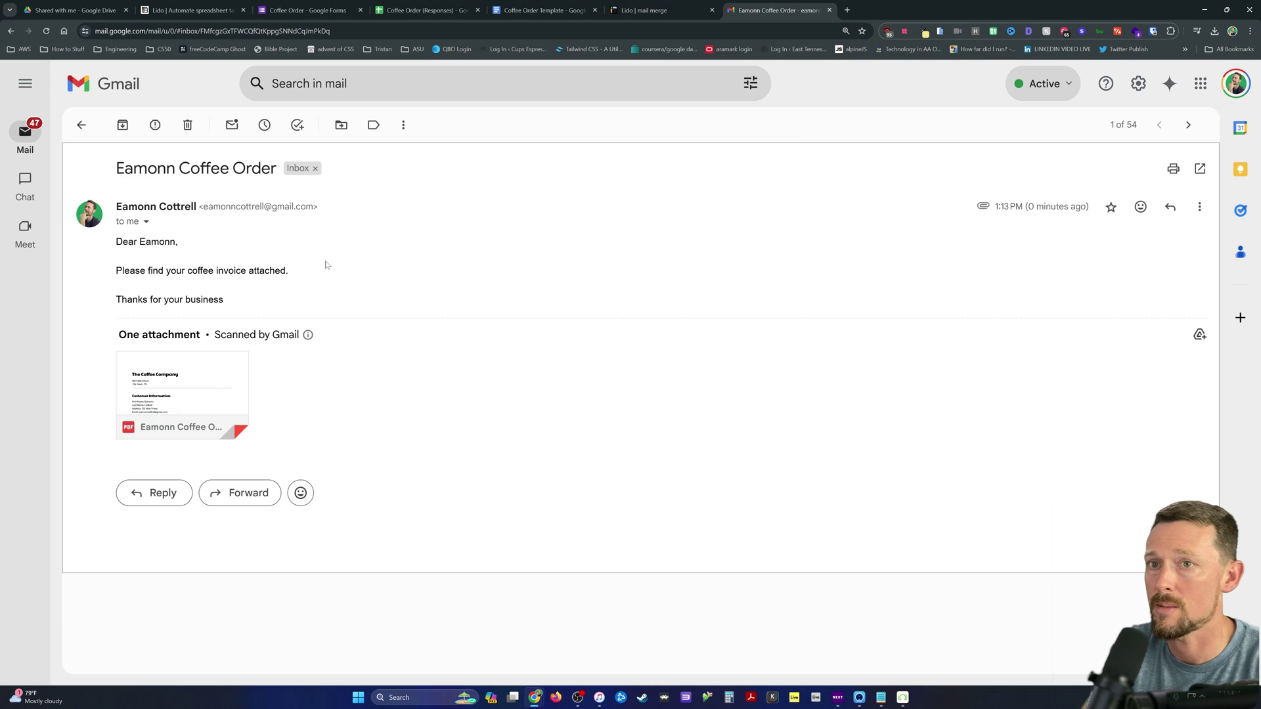
key("ctrl+equal")
key("ctrl+equal")
left_click(243, 503)
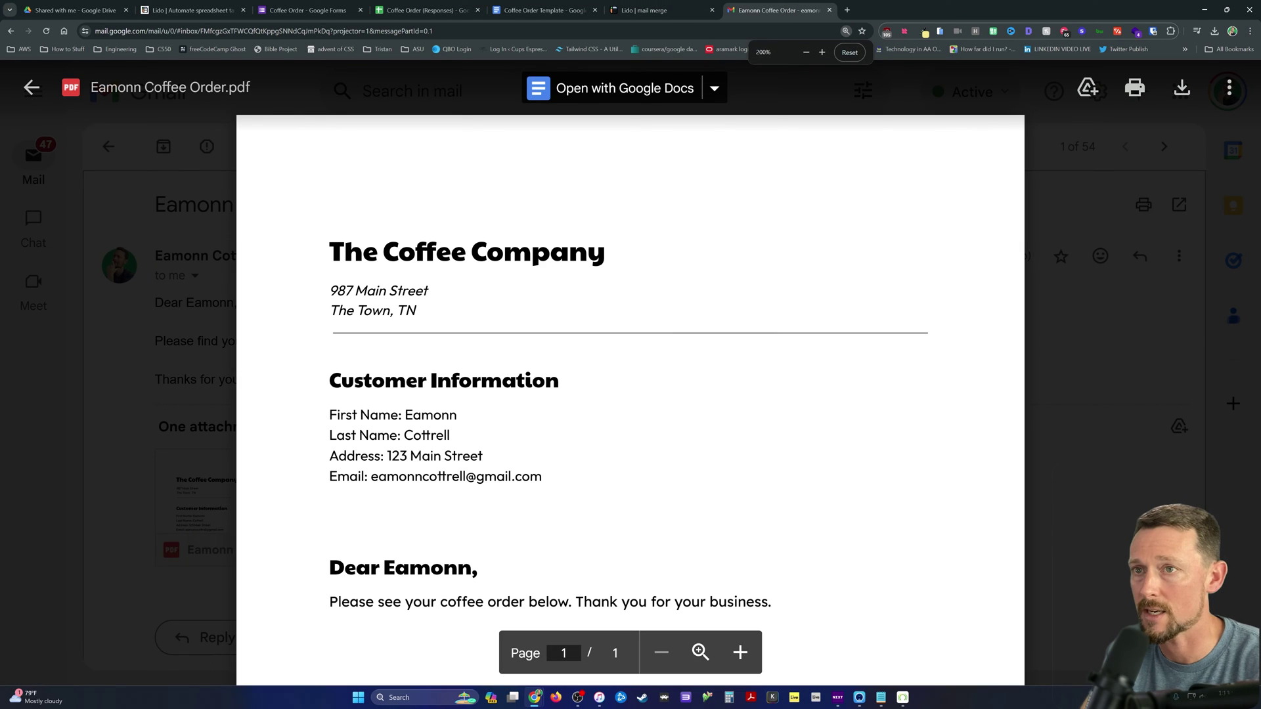
scroll(631, 394, "down", 4)
key("ctrl+w")
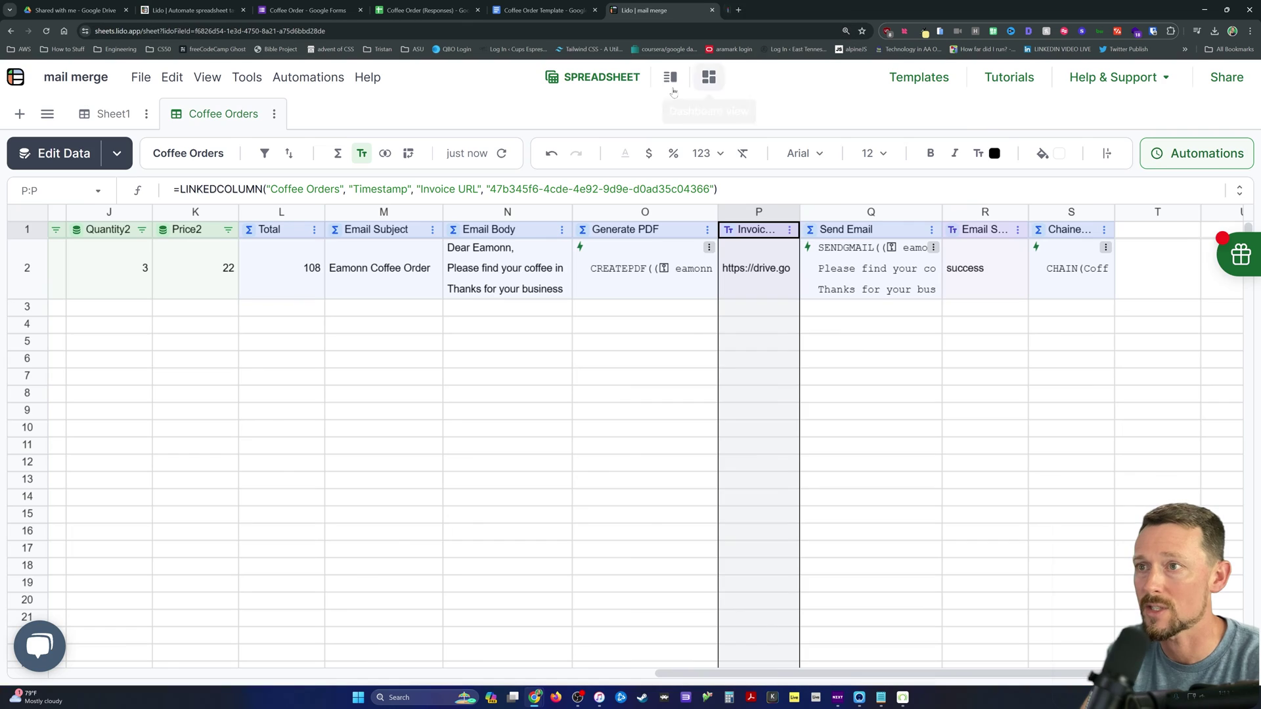
Step: Start a new column automation targeting the Coffee Orders table's Chained Action column
left_click(1109, 243)
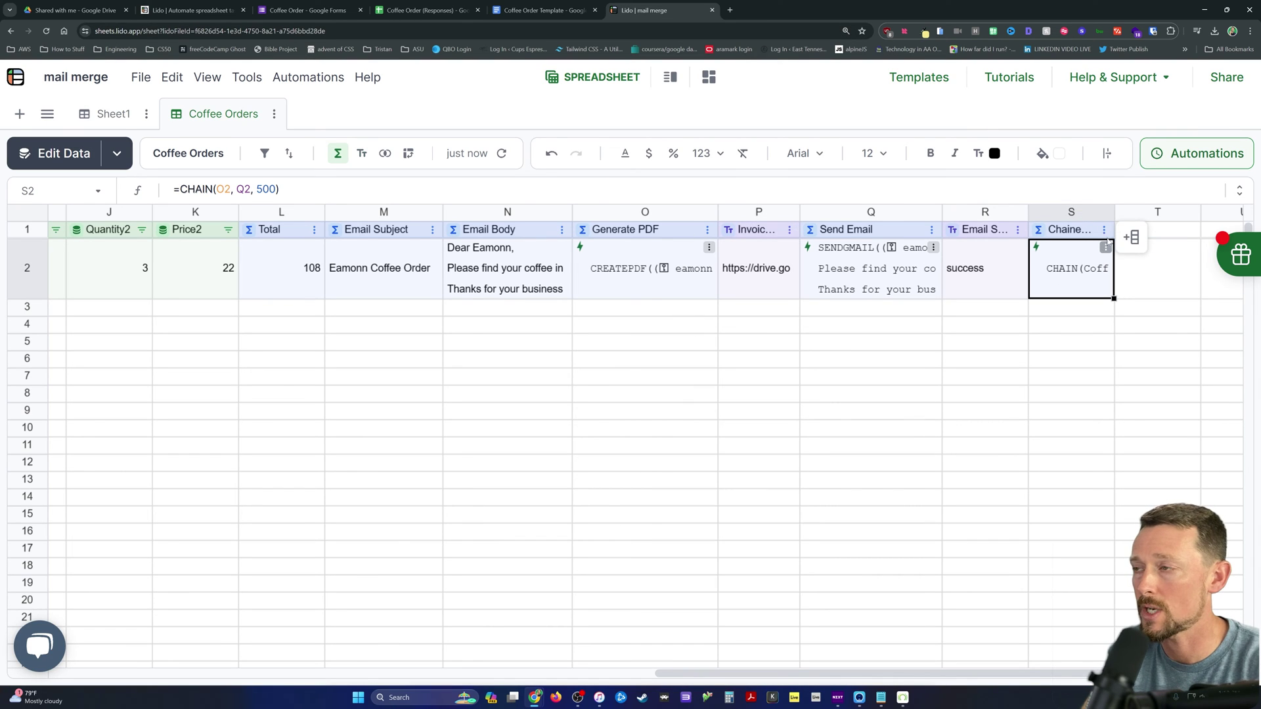
left_click(1186, 159)
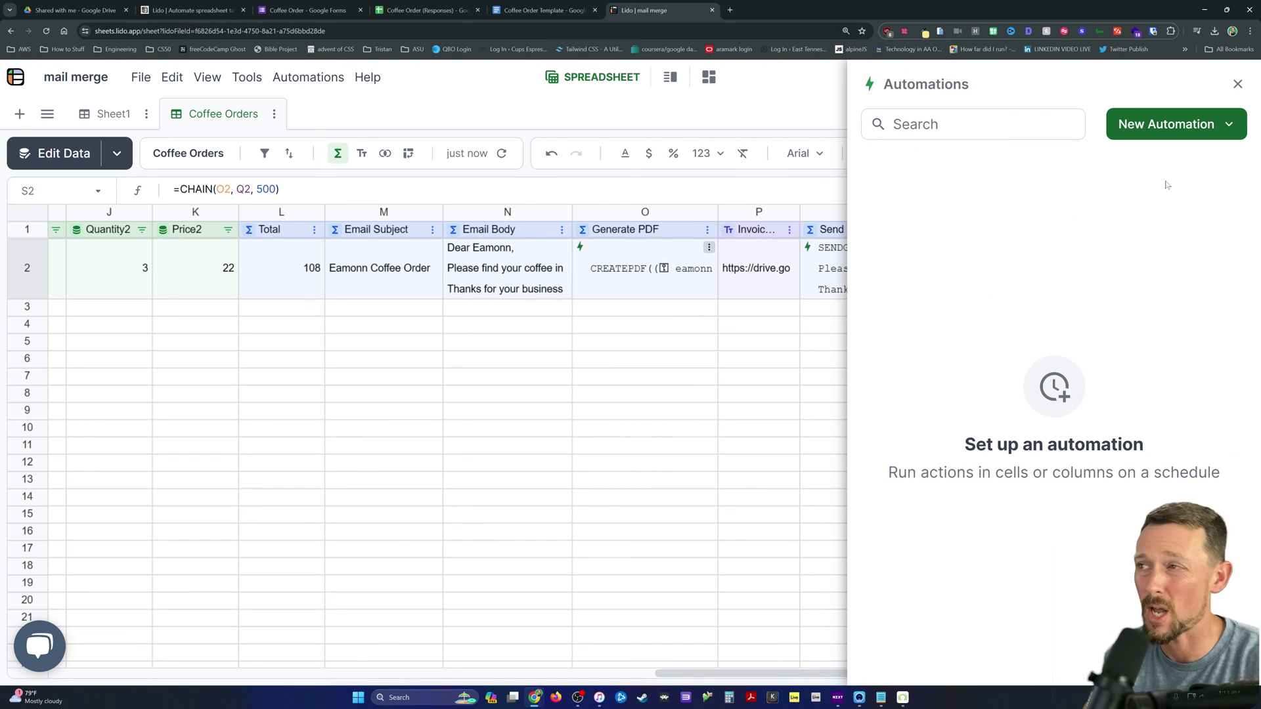
left_click(1206, 137)
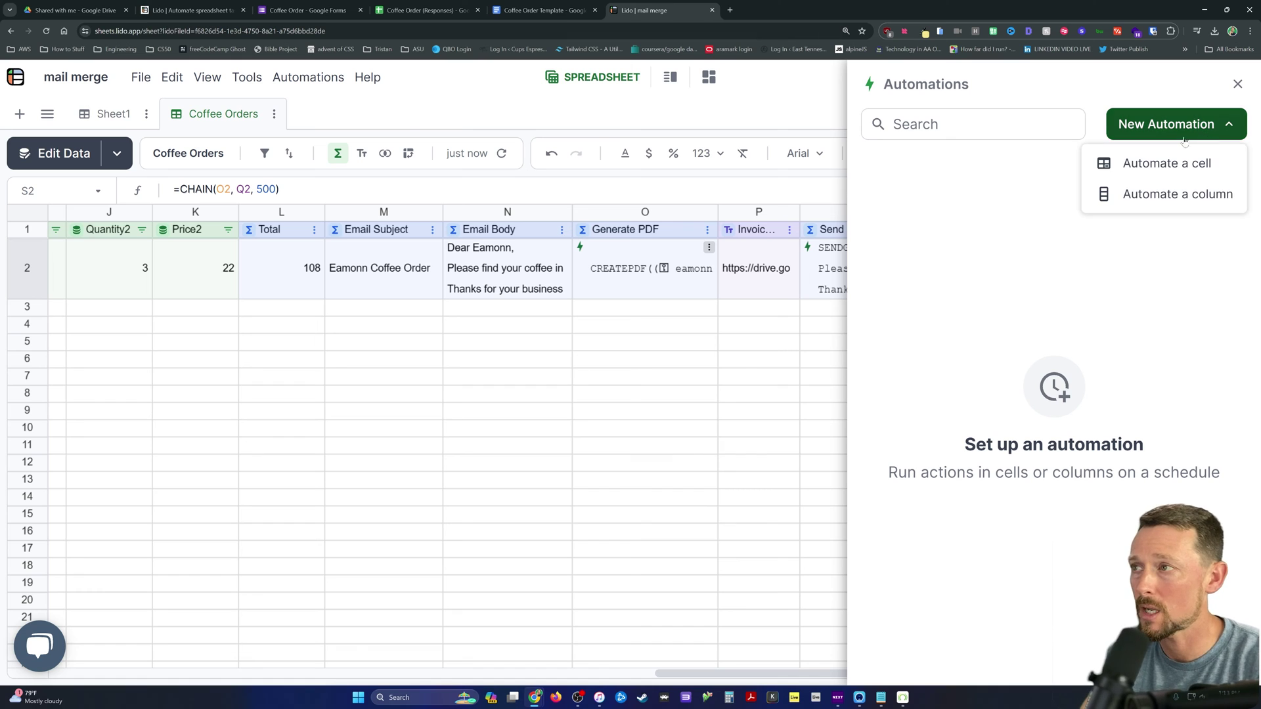
left_click(1185, 195)
left_click(1049, 230)
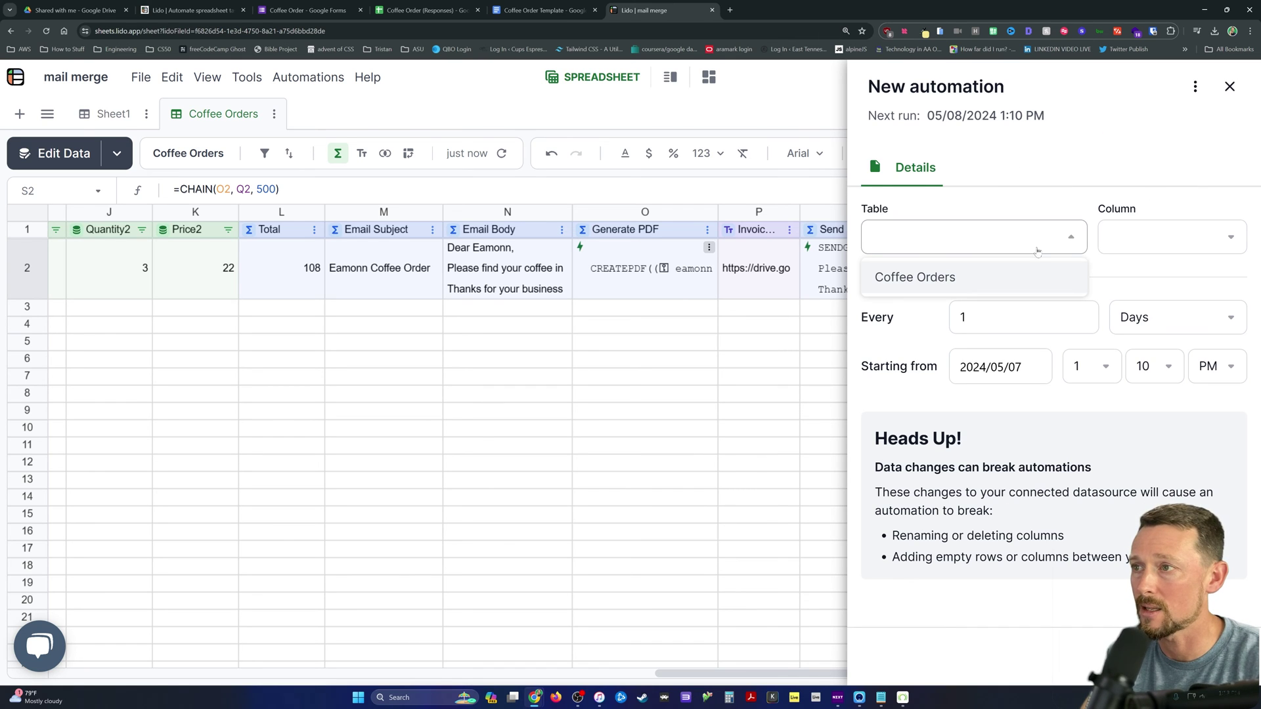
left_click(1032, 281)
left_click(1201, 233)
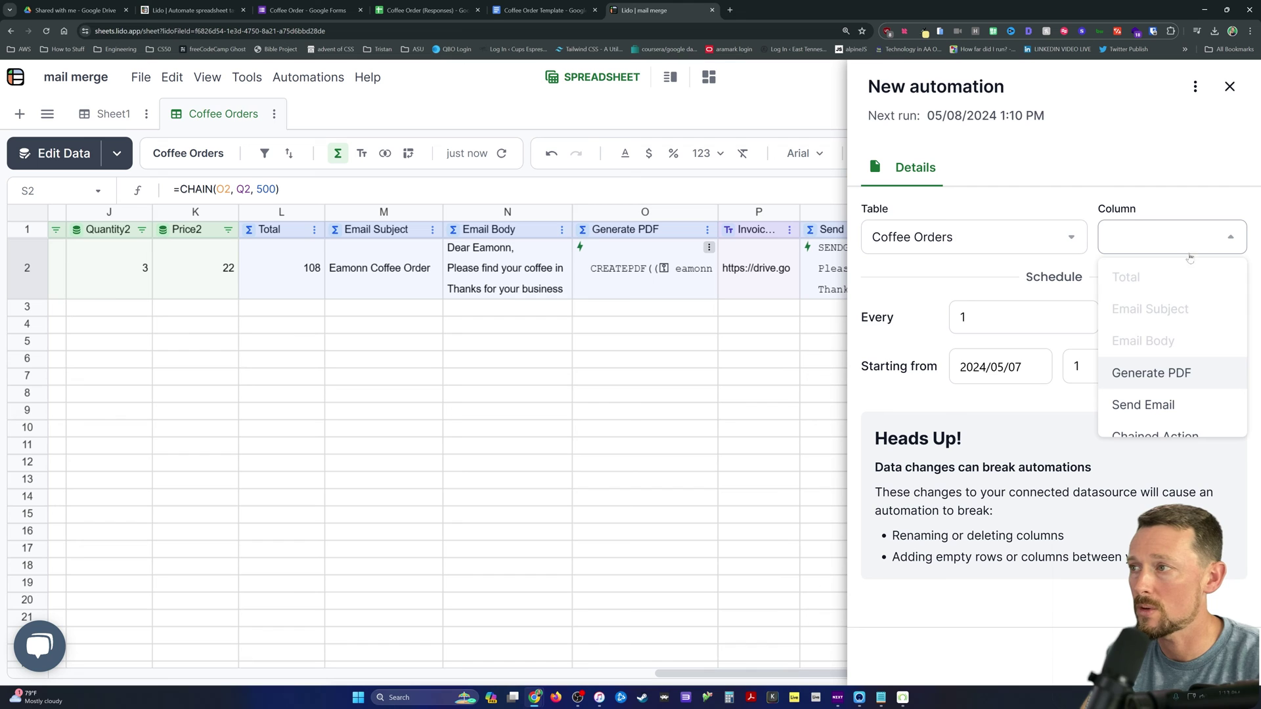
scroll(1179, 381, "down", 1)
left_click(1177, 419)
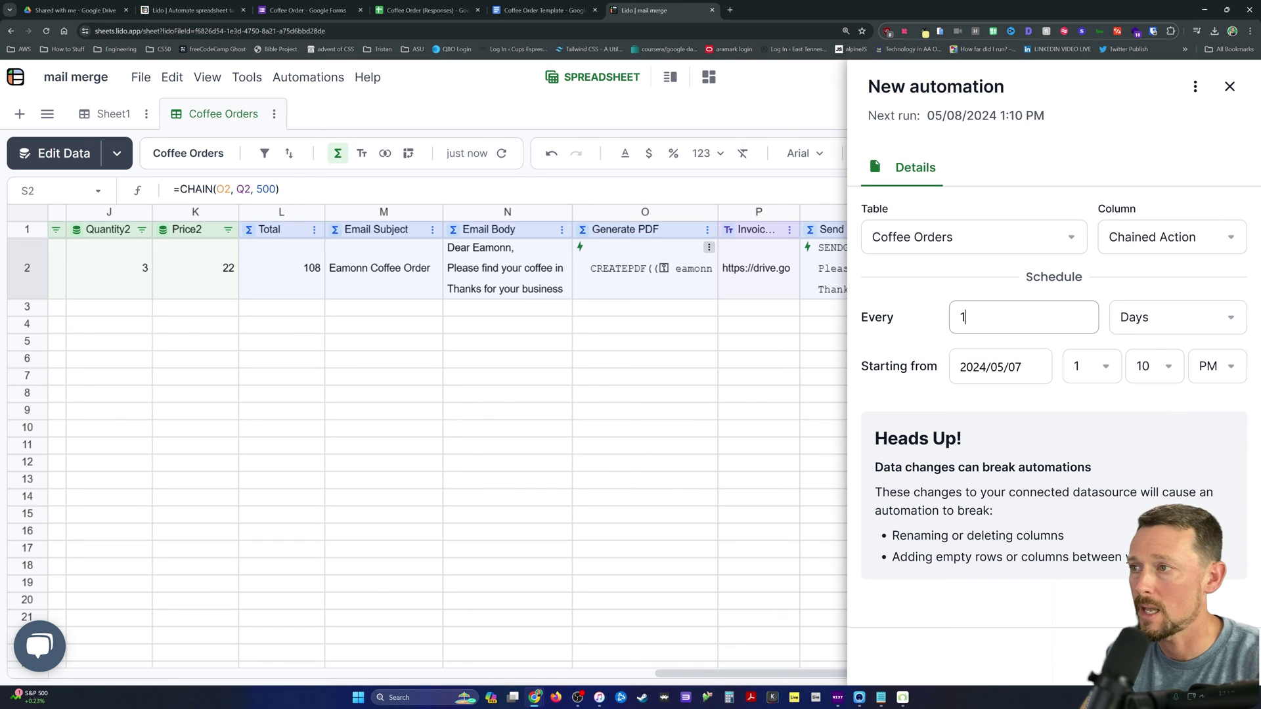
Step: Set the automation to run every 5 minutes, save it, and review the automation card
left_click(1202, 322)
left_click(1156, 486)
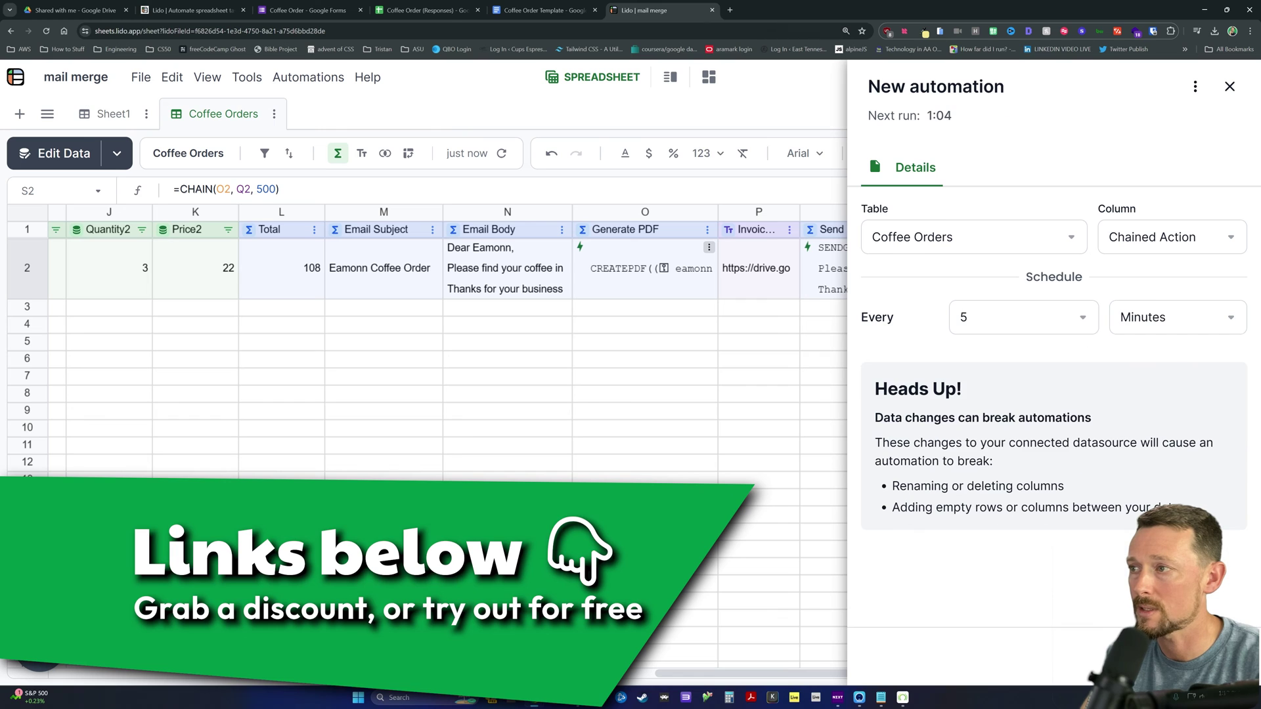
left_click(1030, 323)
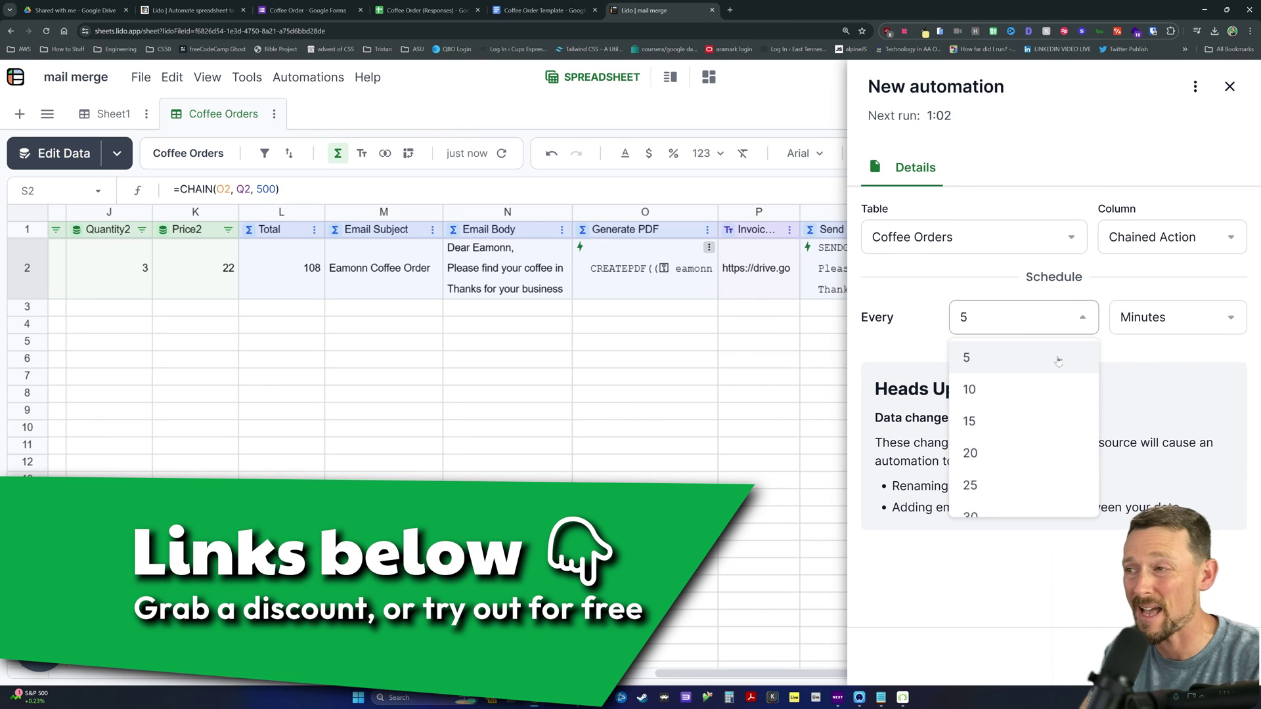
left_click(1151, 294)
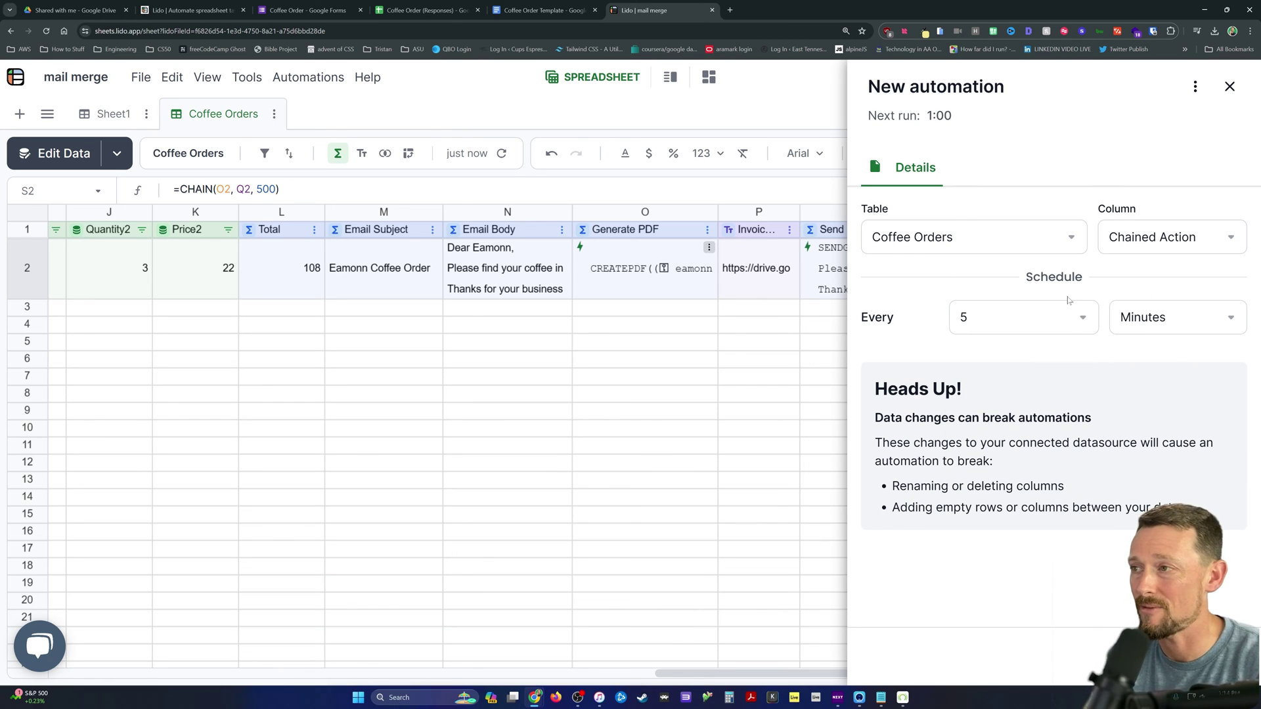
left_click(1189, 327)
left_click(1072, 297)
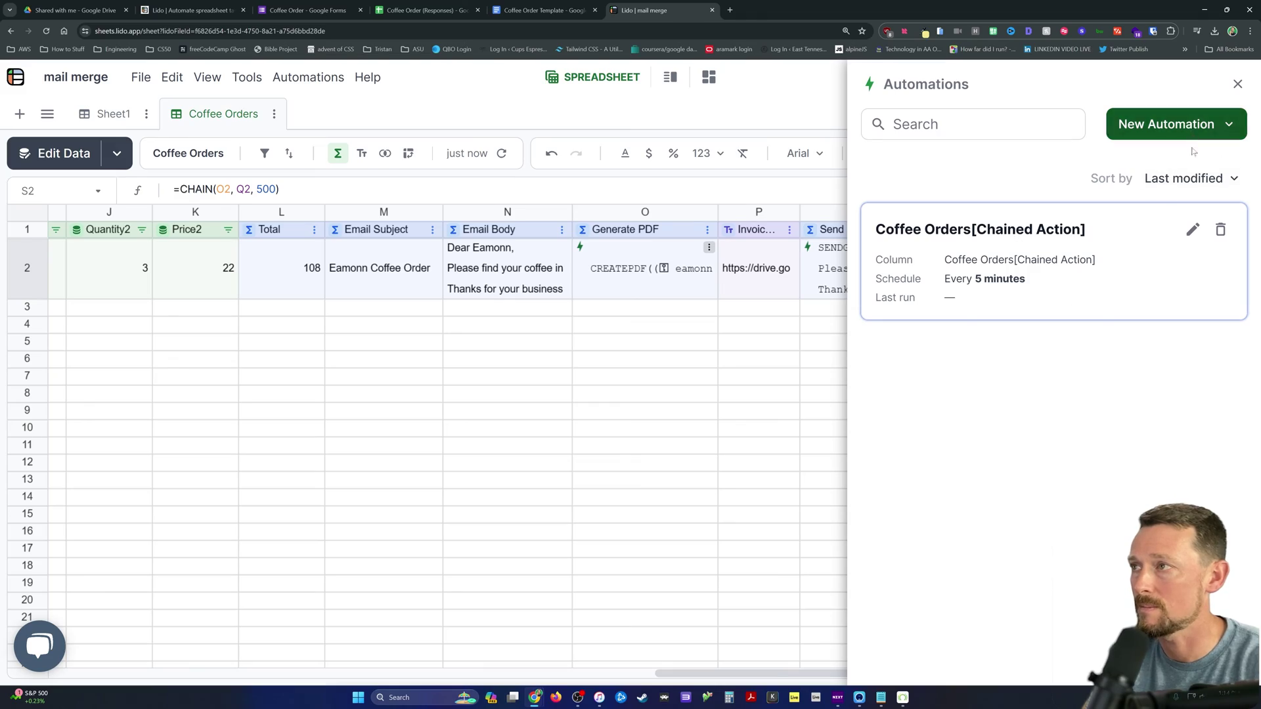
left_click(1077, 219)
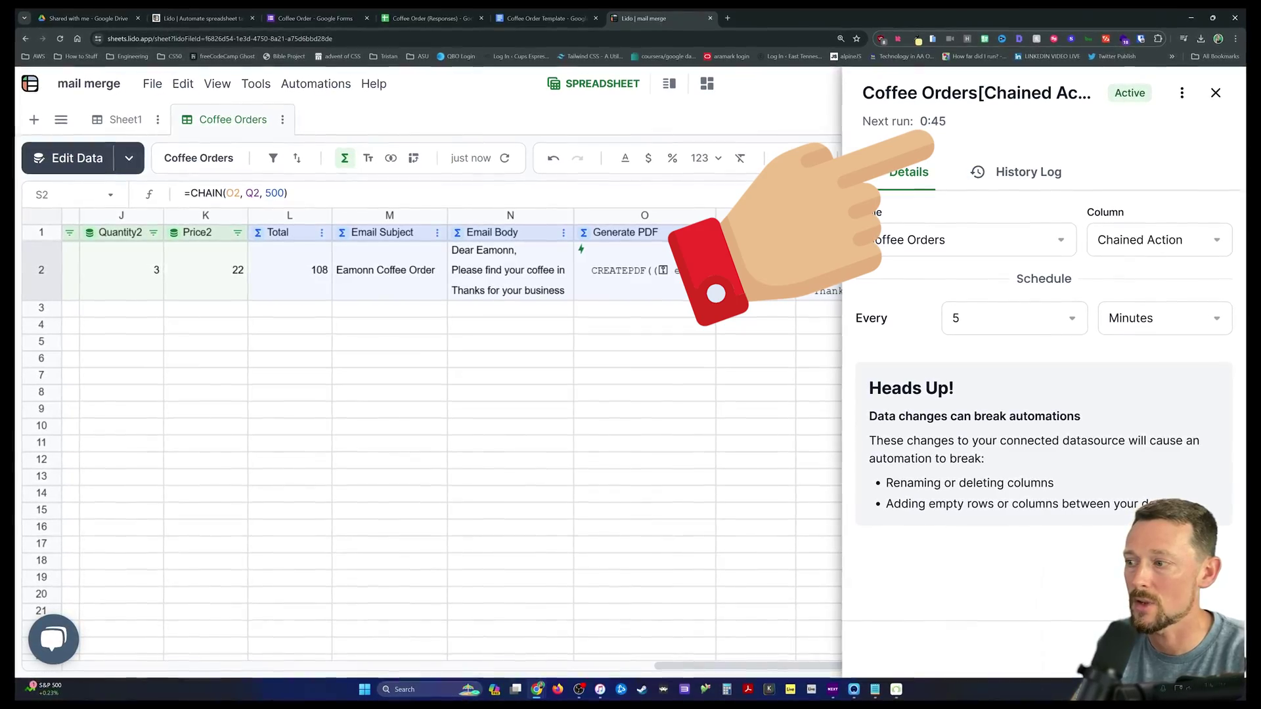
left_click(1220, 90)
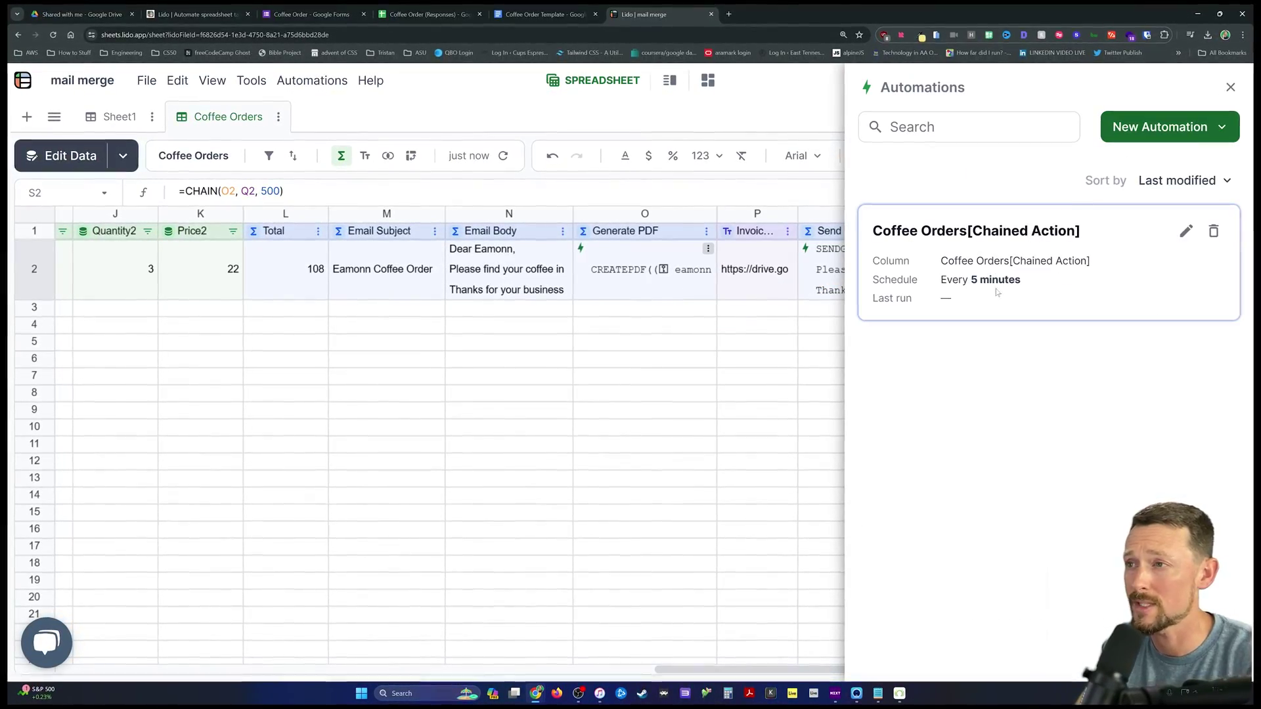
Step: Rewrite S2 as =IF(R2<>"success", CHAIN(O2, Q2, 500)) so it only sends unsent emails
left_click(1235, 85)
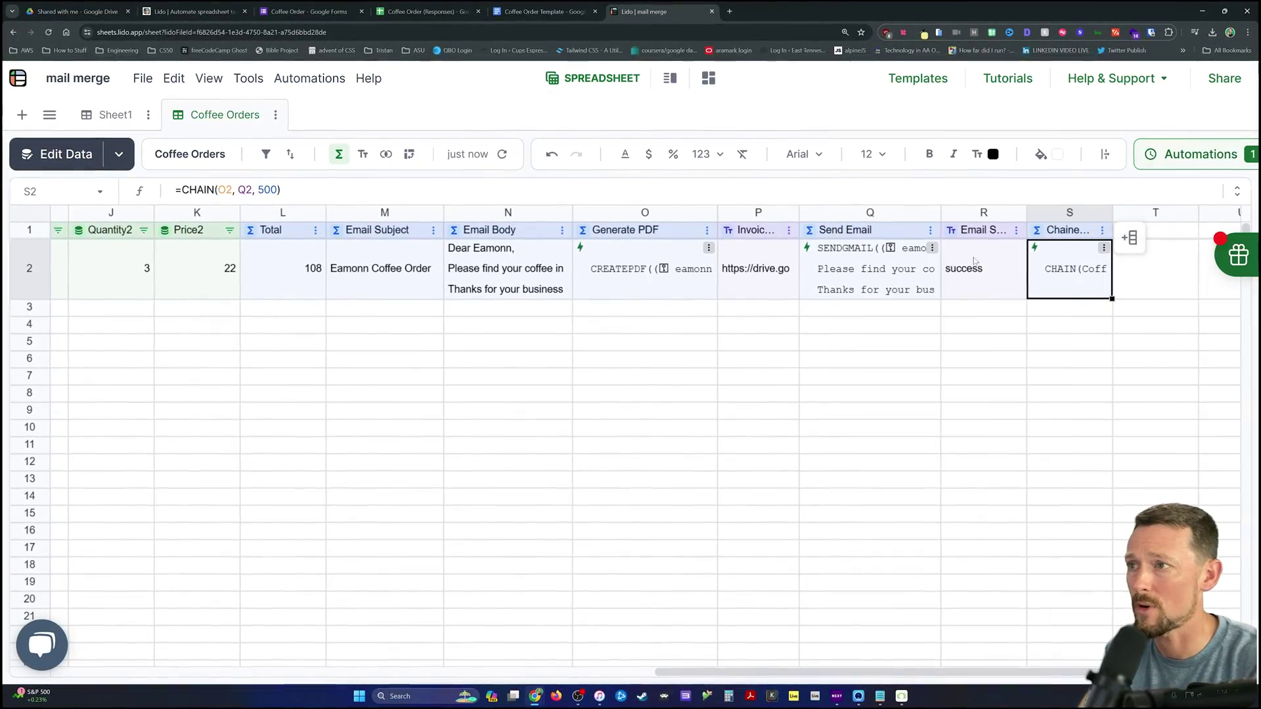
double_click(1050, 272)
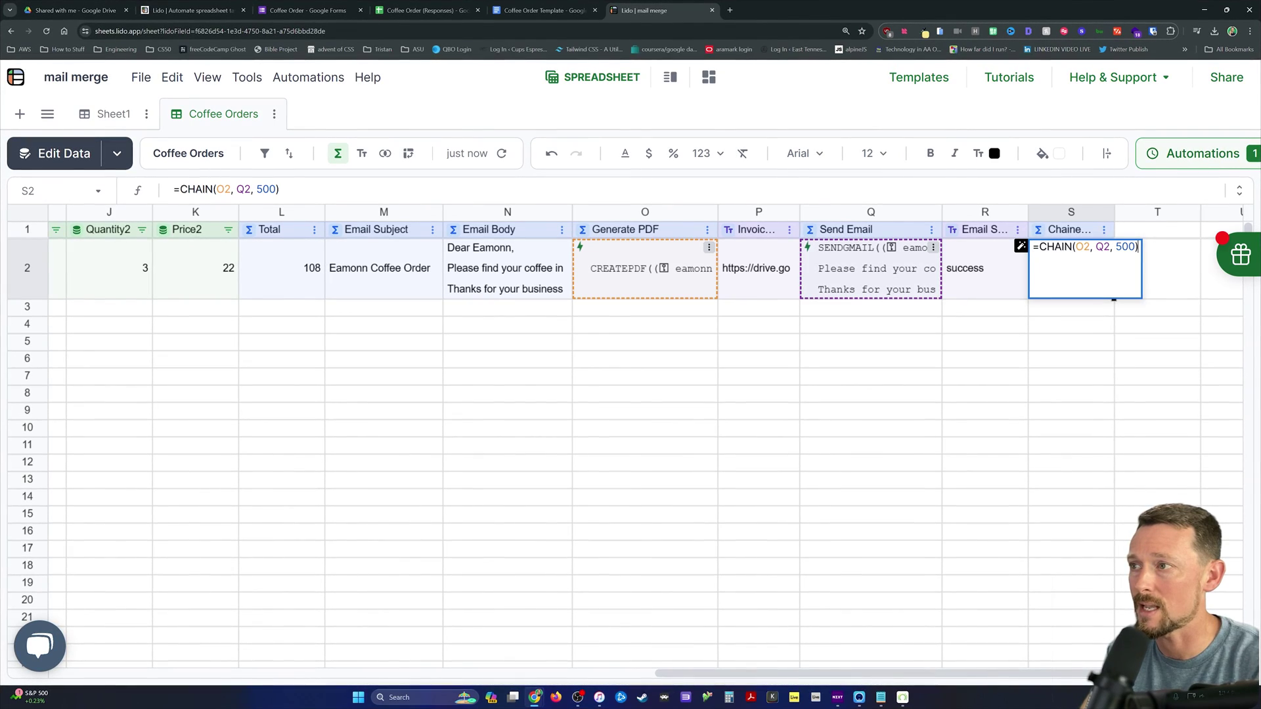
left_click(1038, 247)
type("IF(")
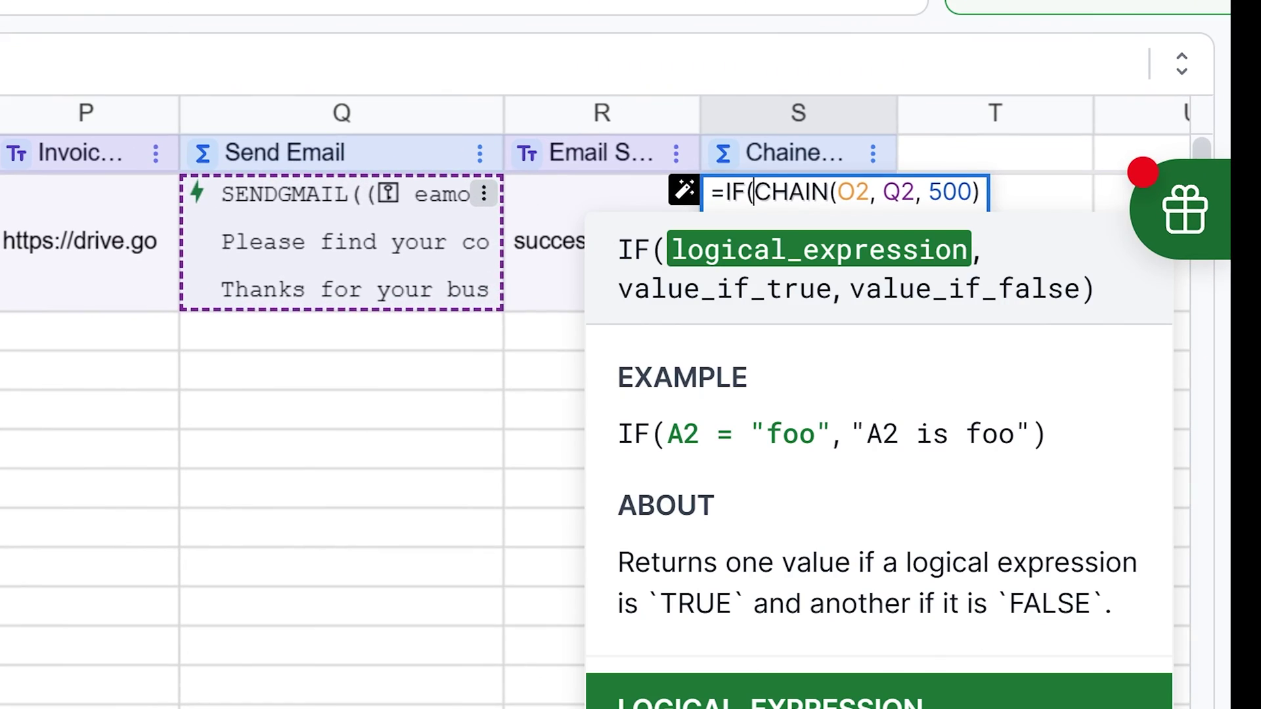
left_click(631, 189)
type("<>\"success\",")
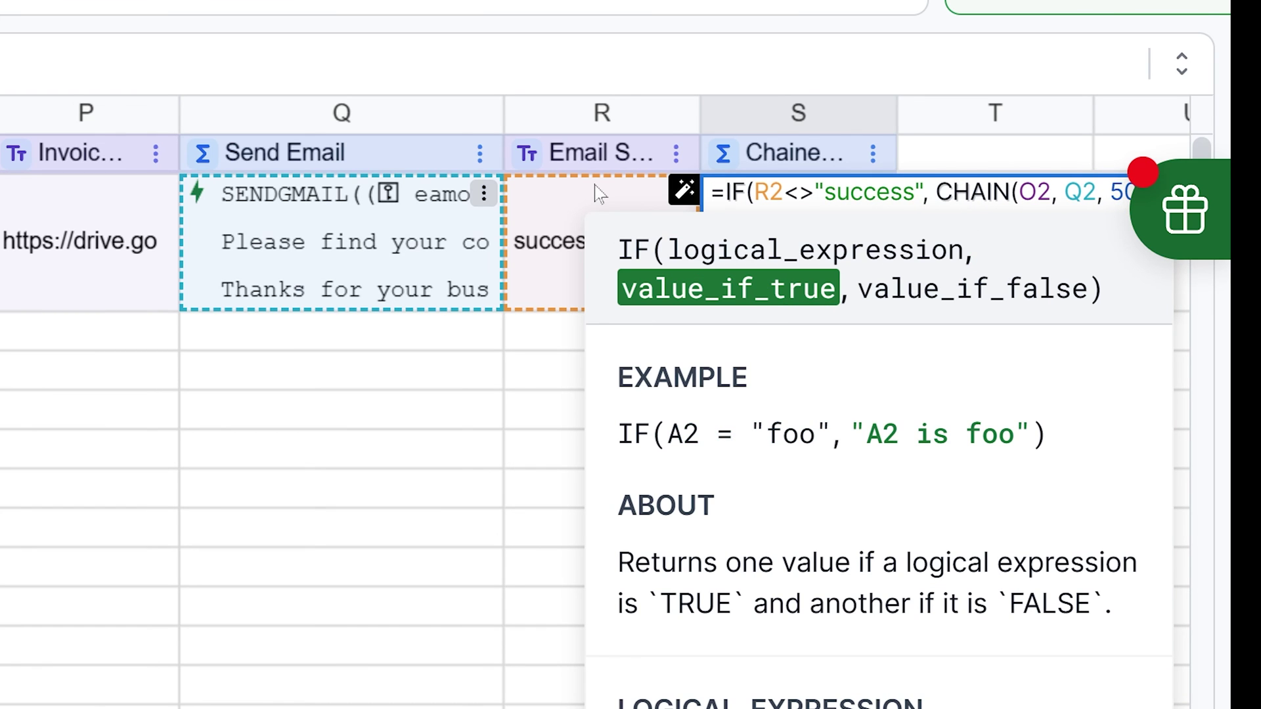
key("Return")
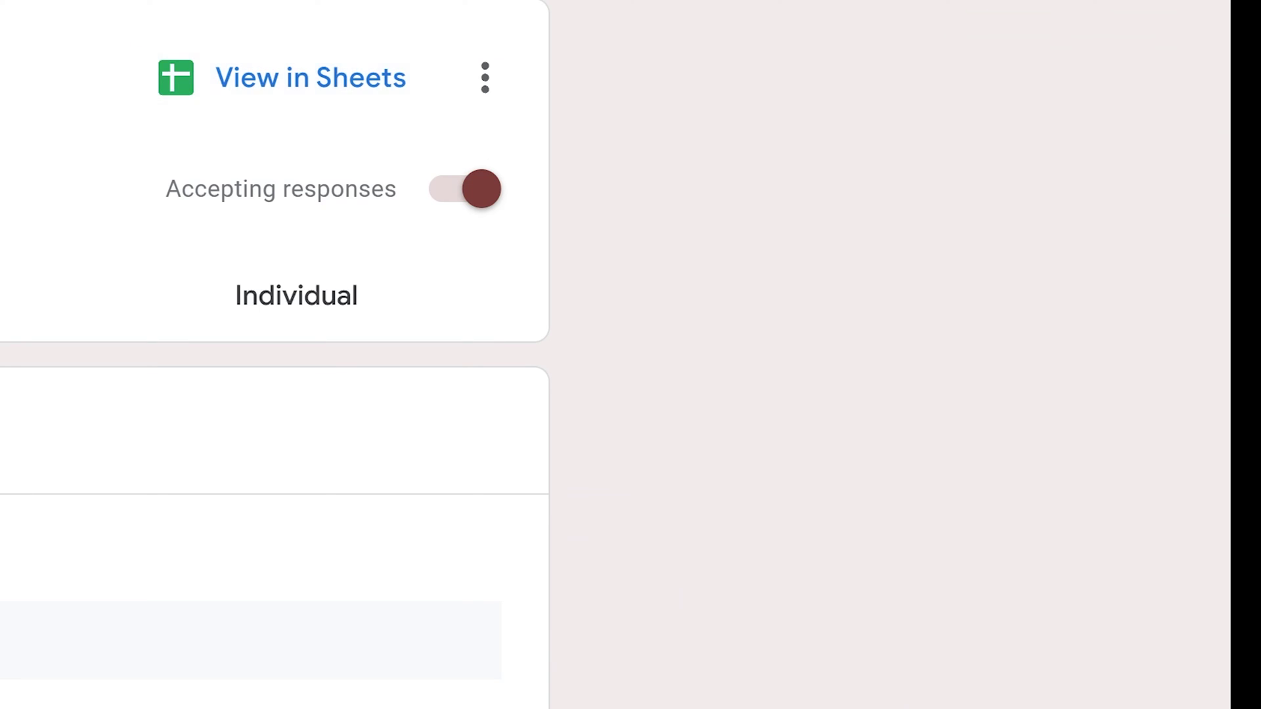
Step: In the order form's preview, fill in the customer's email, name and address
left_click(545, 136)
left_click(414, 551)
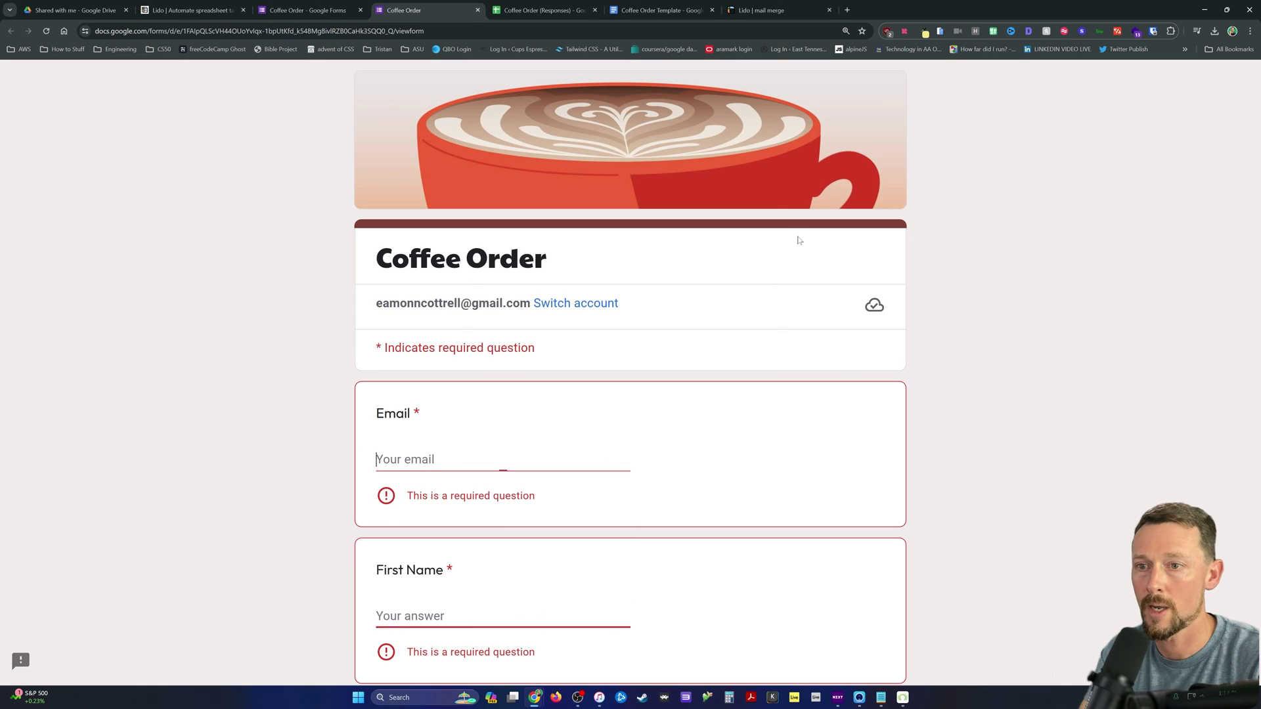
key("Tab")
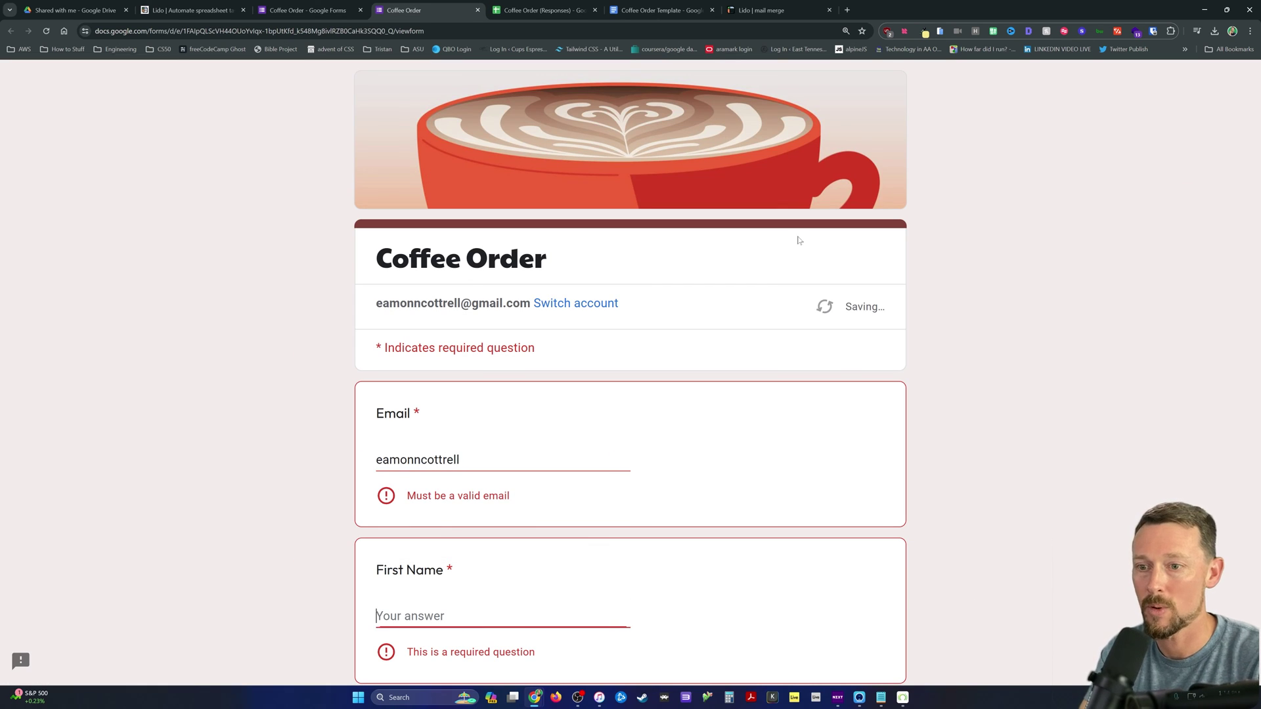
key("Down")
key("Return")
key("Tab")
key("Tab")
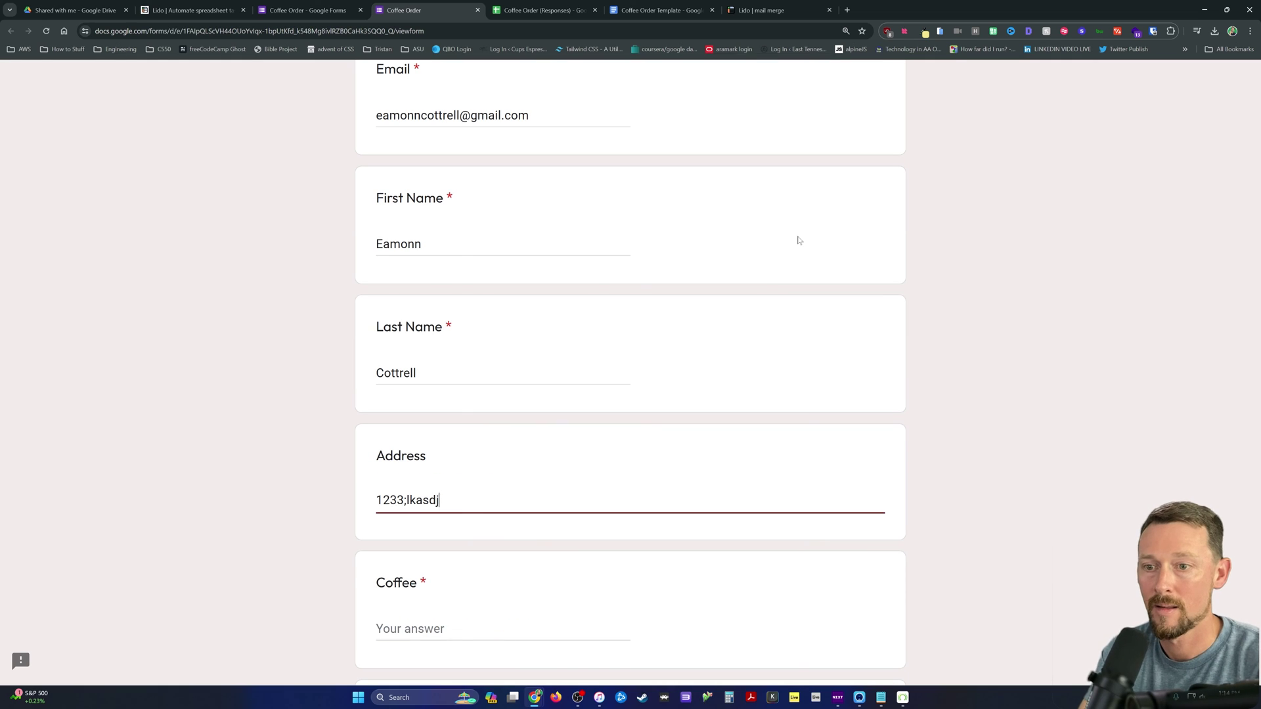
key("Tab")
Step: Order 3 Ethiopian at 22 and 3 Costa Rica at 21, then submit the form
type("Ethiopian")
key("Tab")
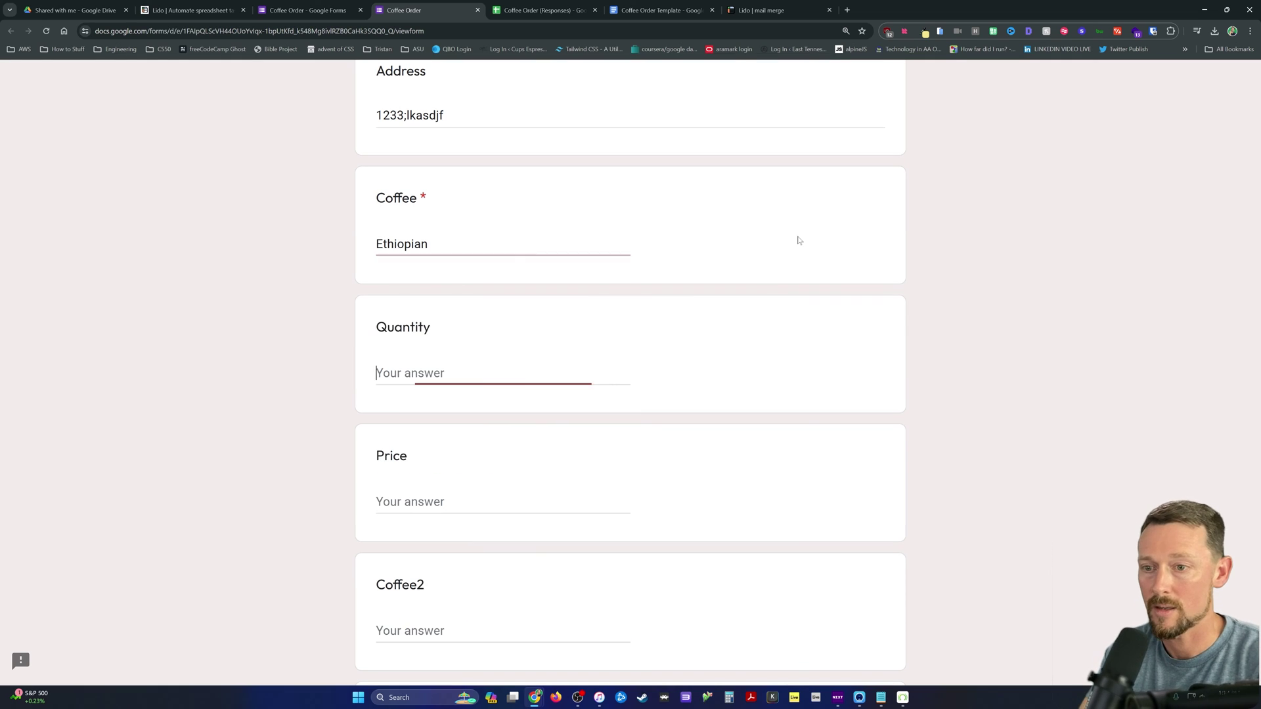
type("3")
key("Tab")
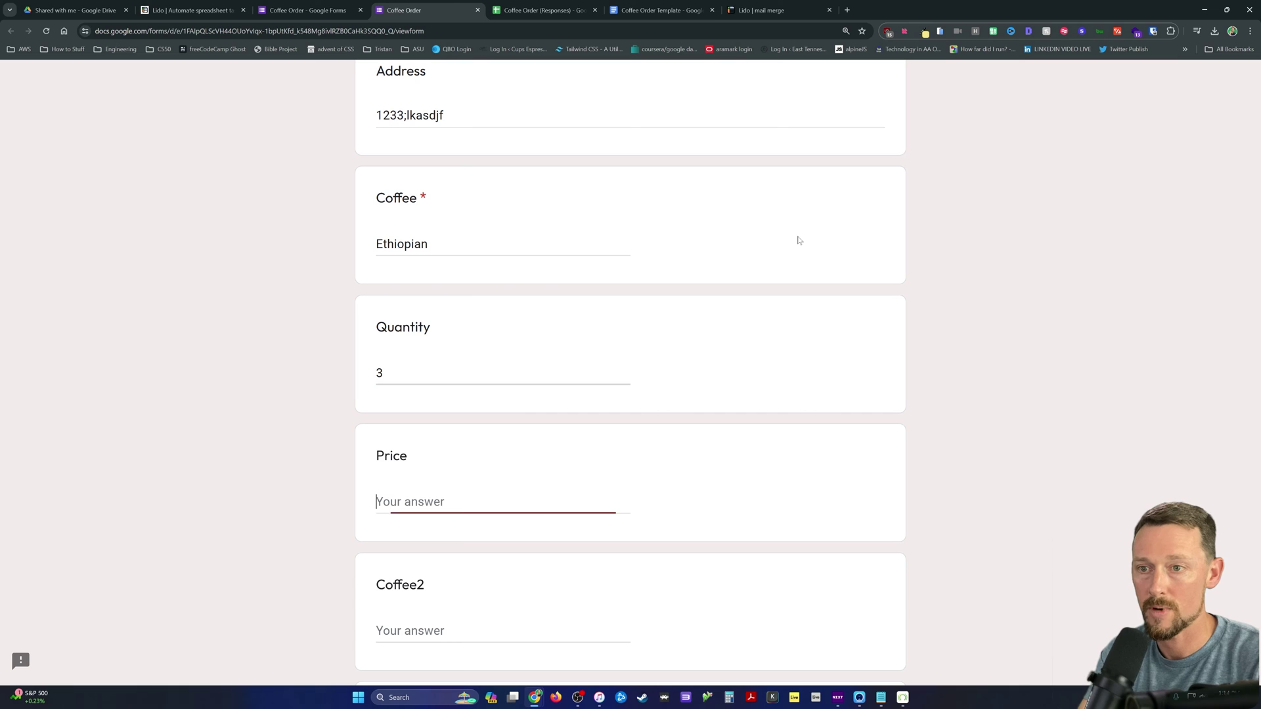
type("22")
key("Tab")
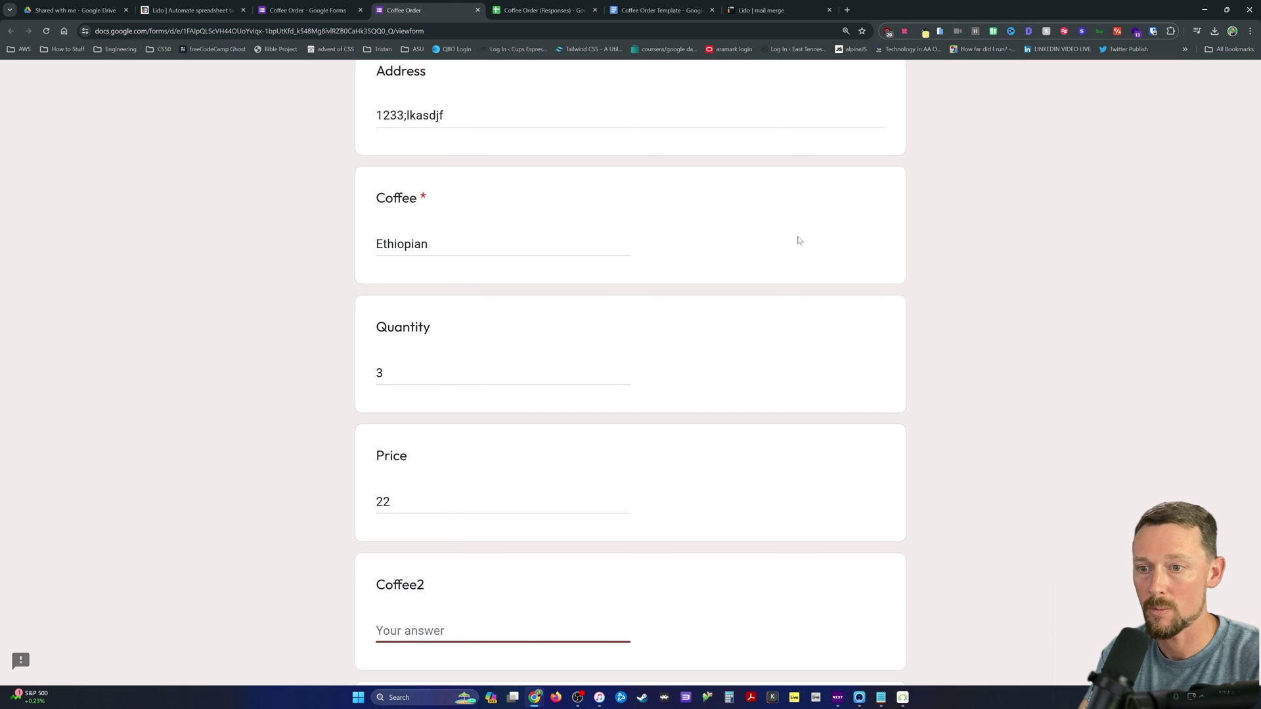
type("Costa Rica")
key("Tab")
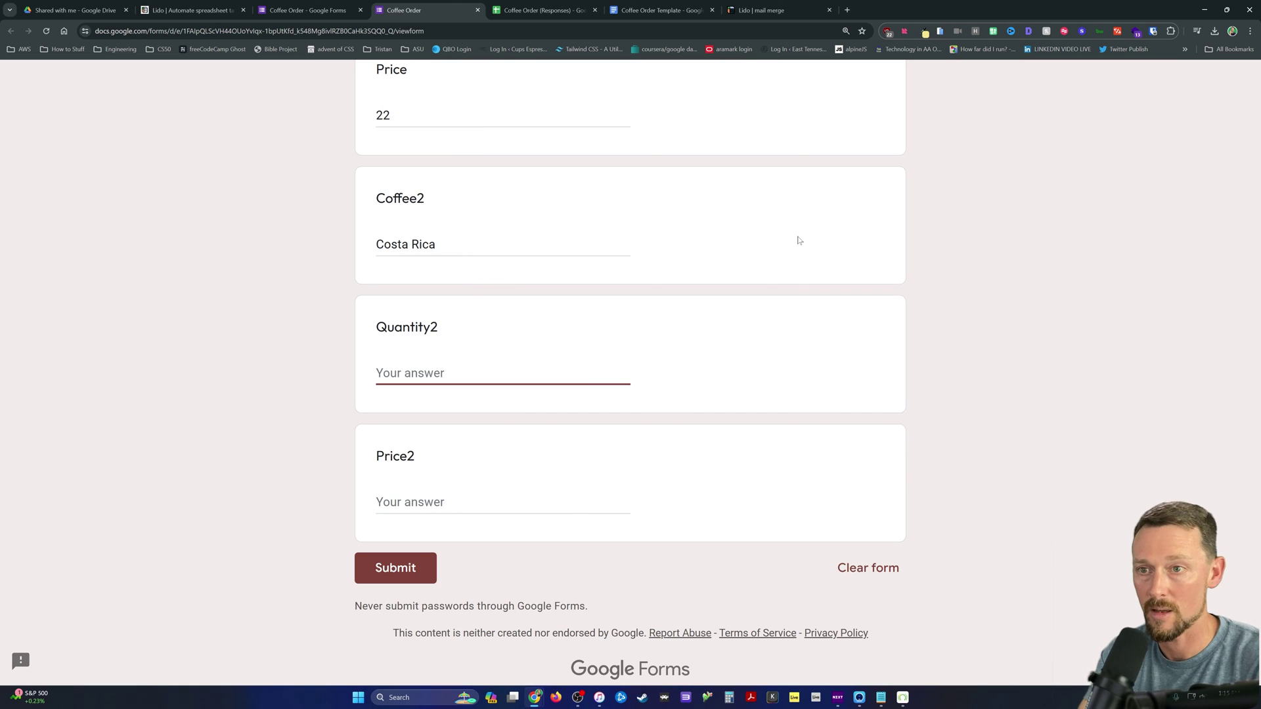
type("3")
key("Tab")
type("21")
key("Tab")
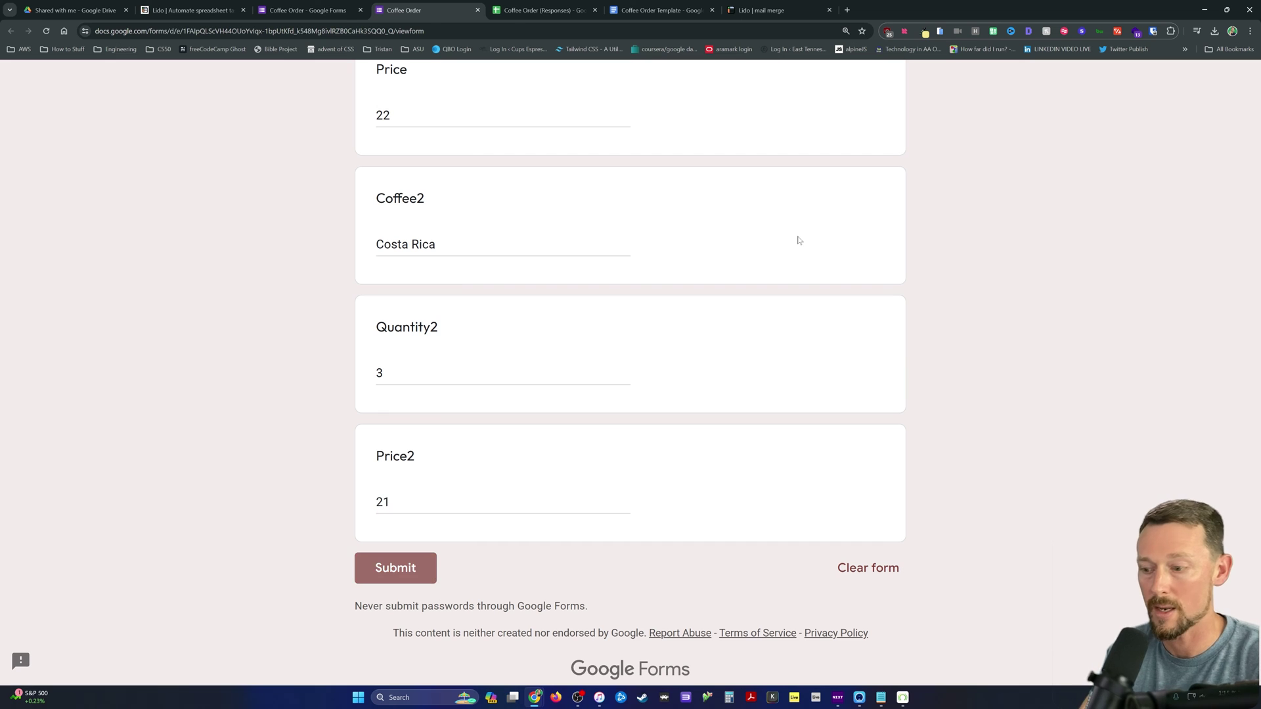
key("Return")
key("ctrl+Tab")
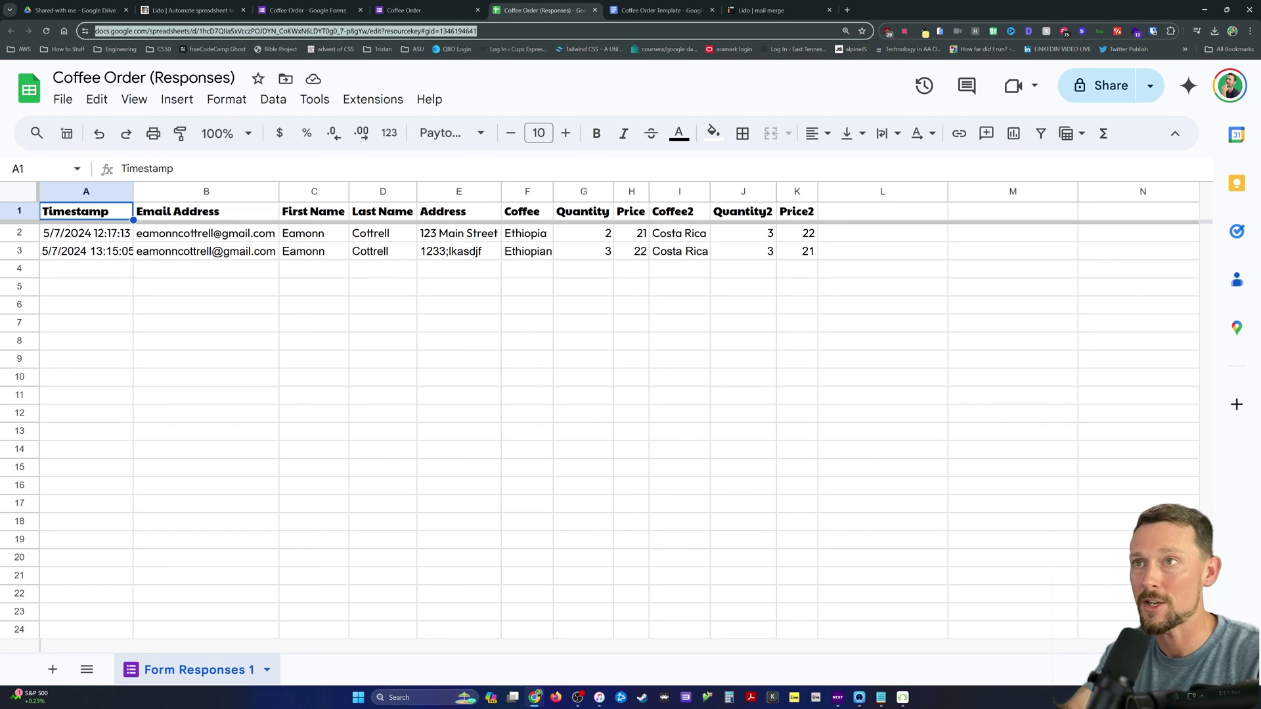
Step: Check that the new order is row 3 of Coffee Order (Responses), then return to Lido
key("ctrl+Tab")
key("ctrl+Tab")
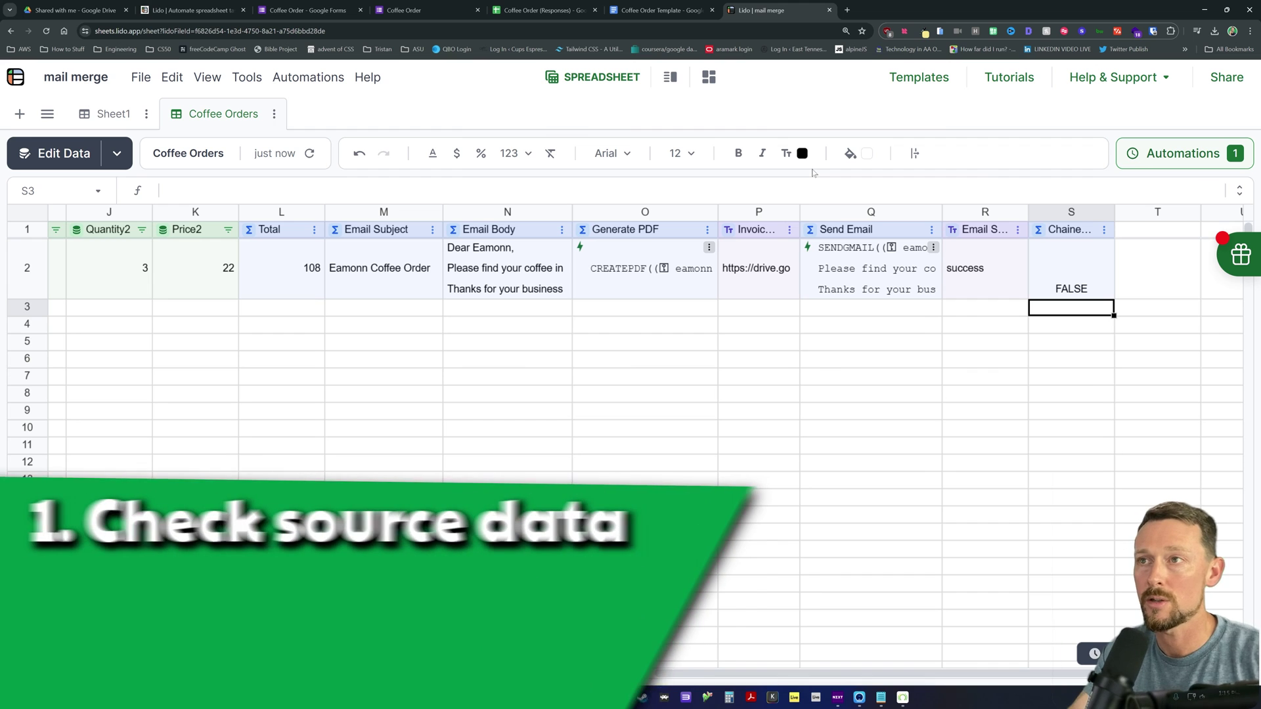
left_click(567, 6)
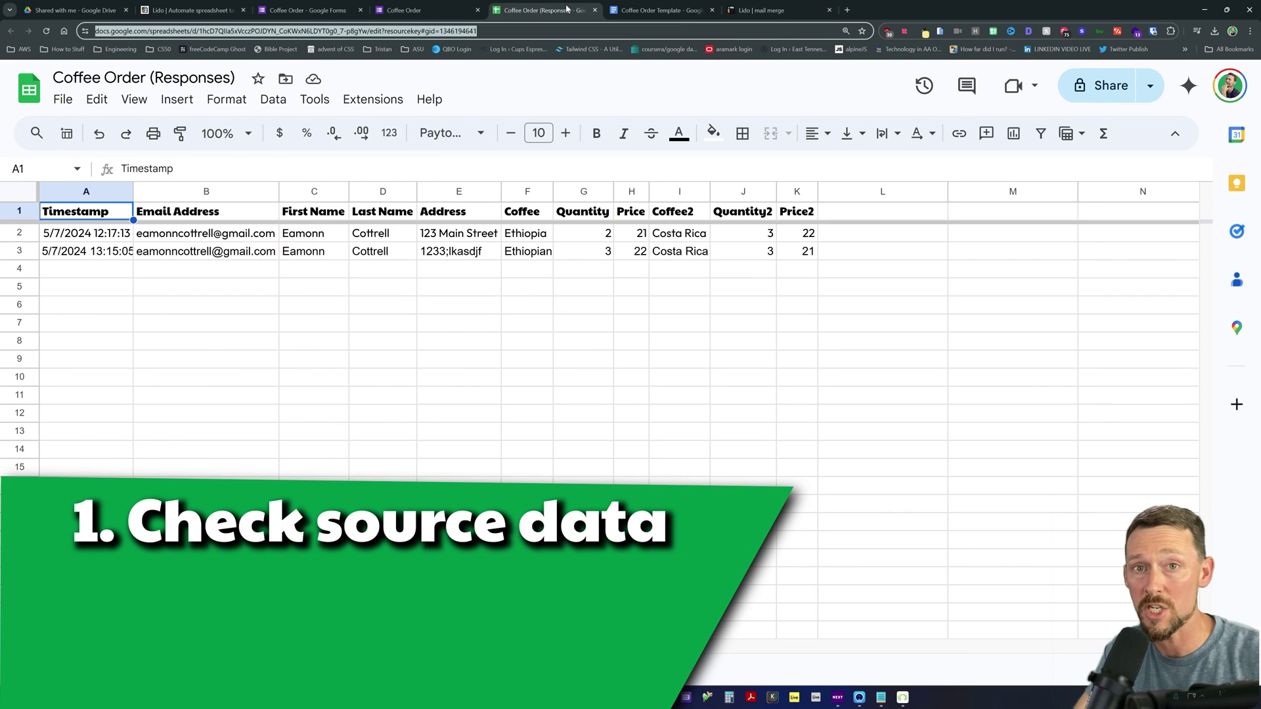
left_click(757, 8)
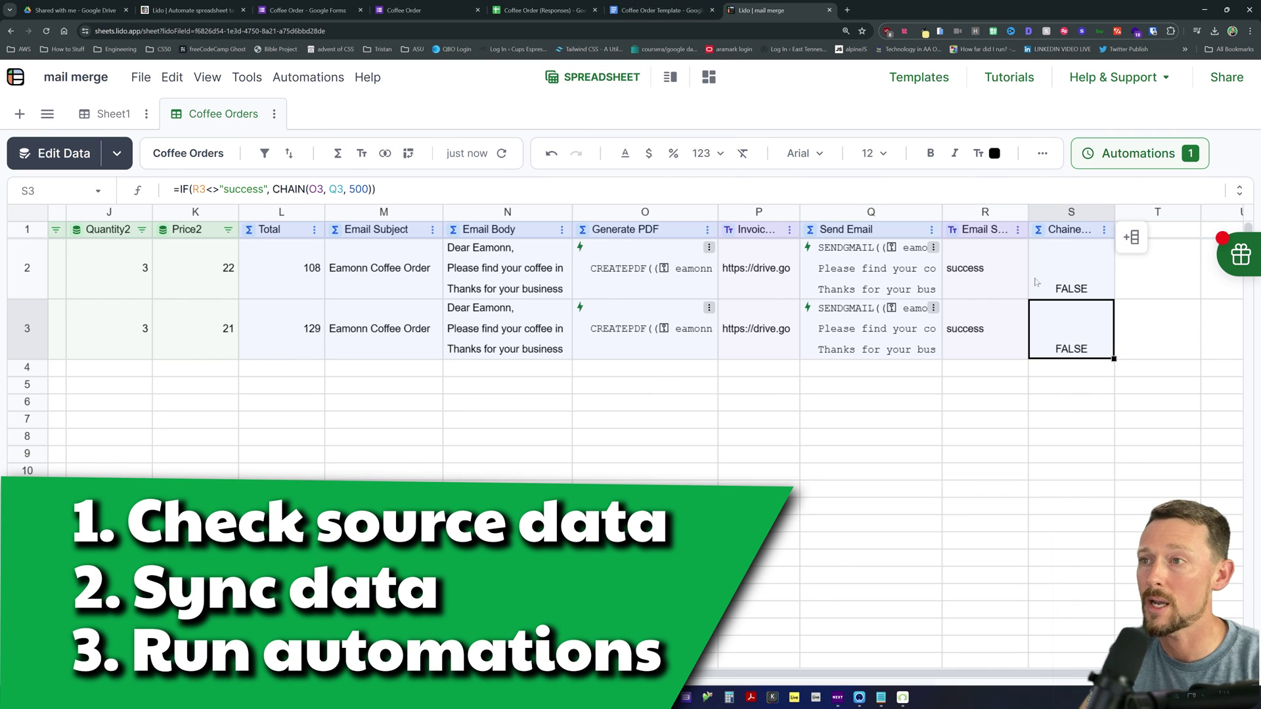
left_click(632, 345)
left_click(774, 328)
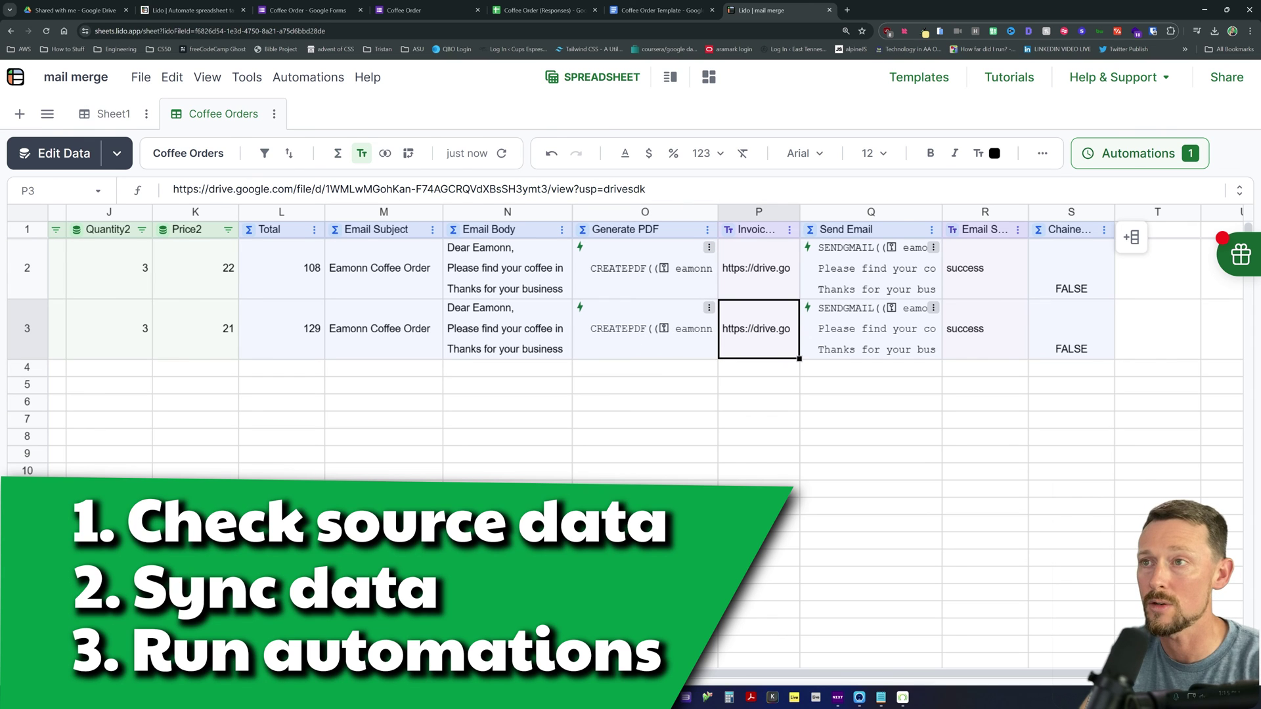
left_click_drag(646, 189, 173, 189)
key("ctrl+c")
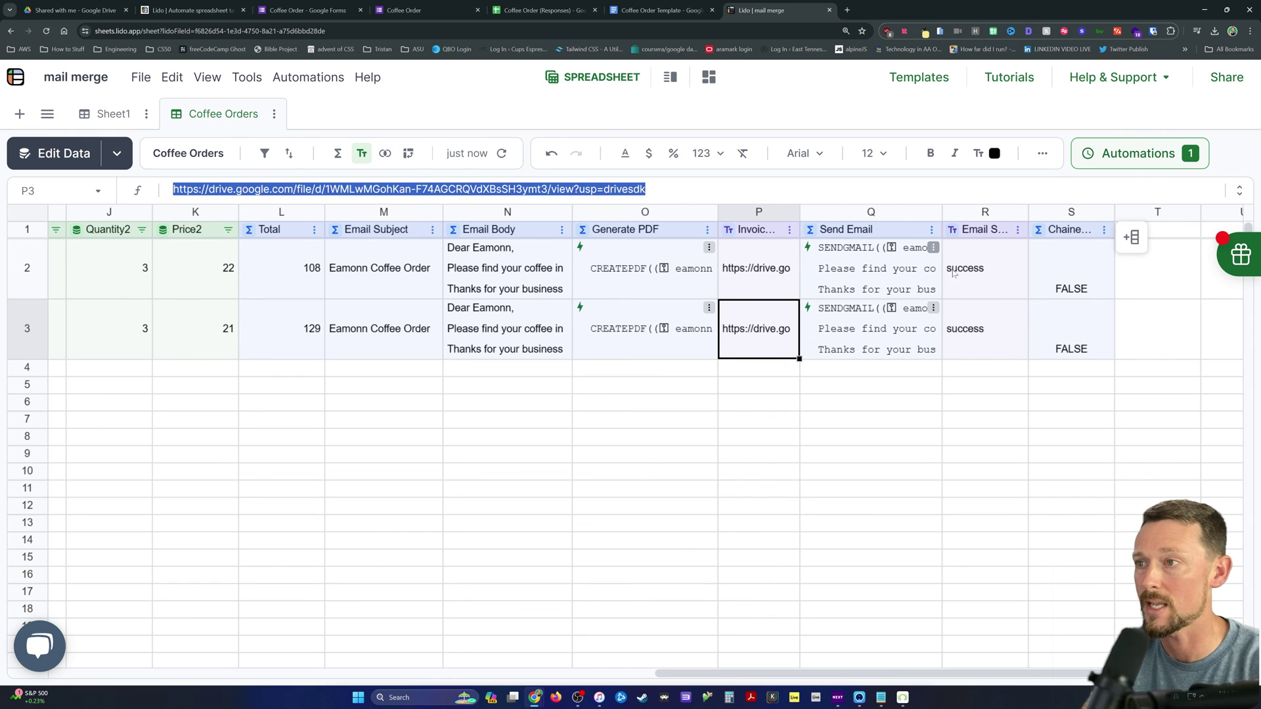
left_click(935, 332)
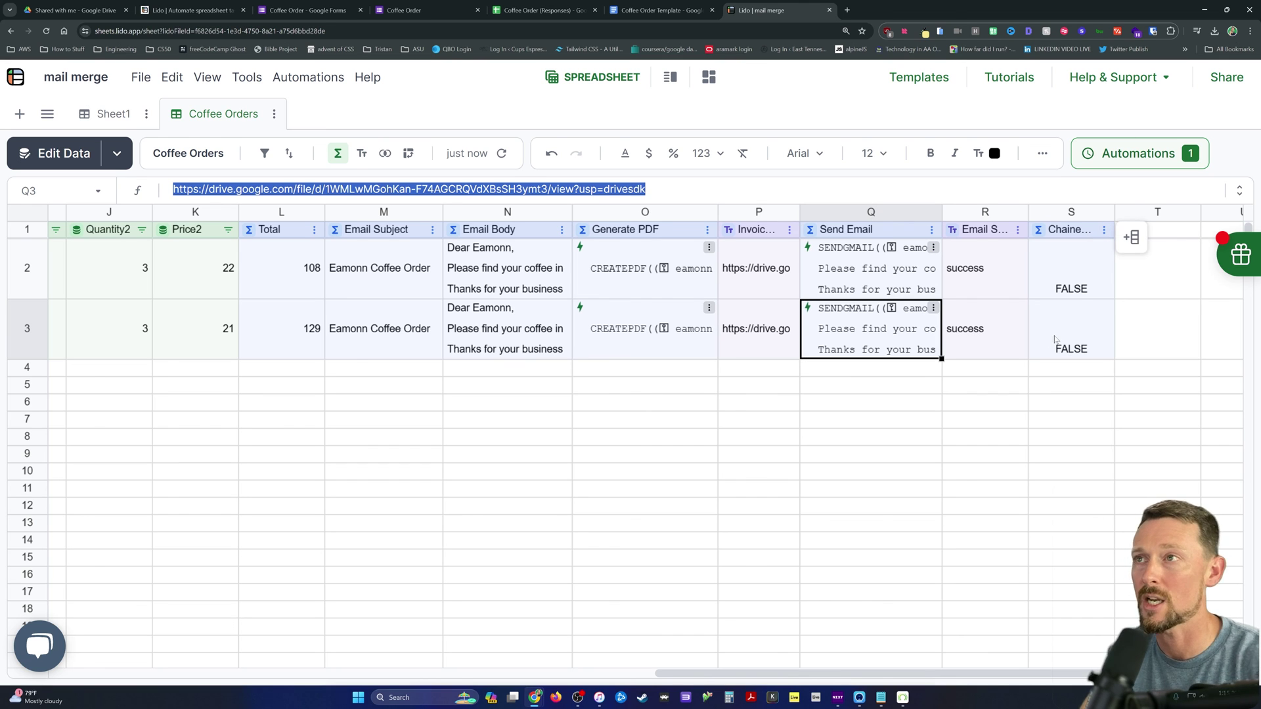
key("ctrl+t")
key("ctrl+v")
key("Return")
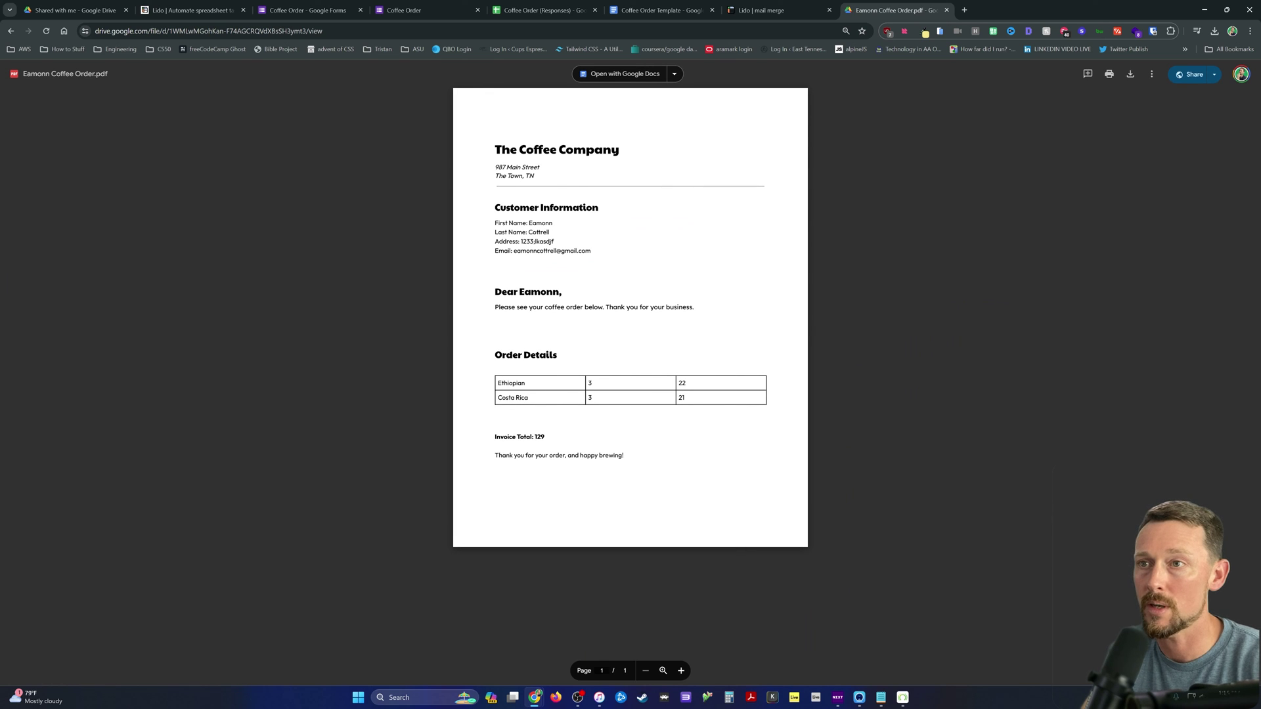
key("ctrl+w")
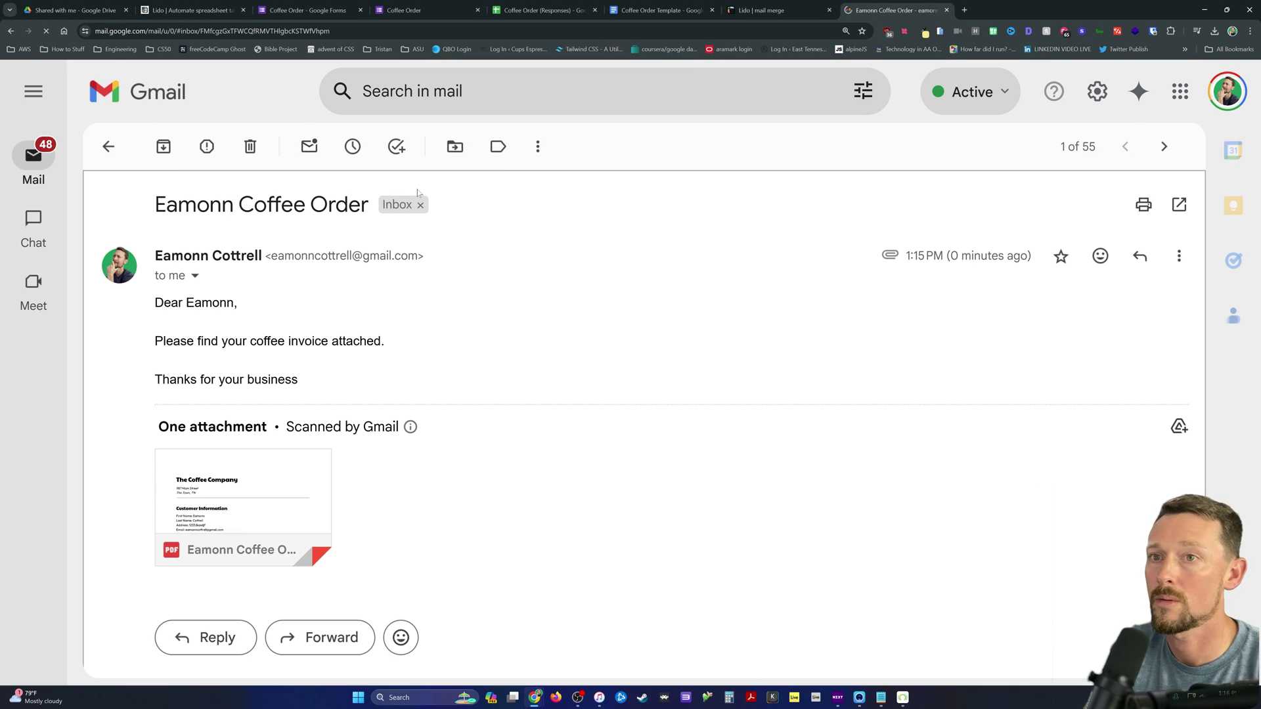
left_click(243, 506)
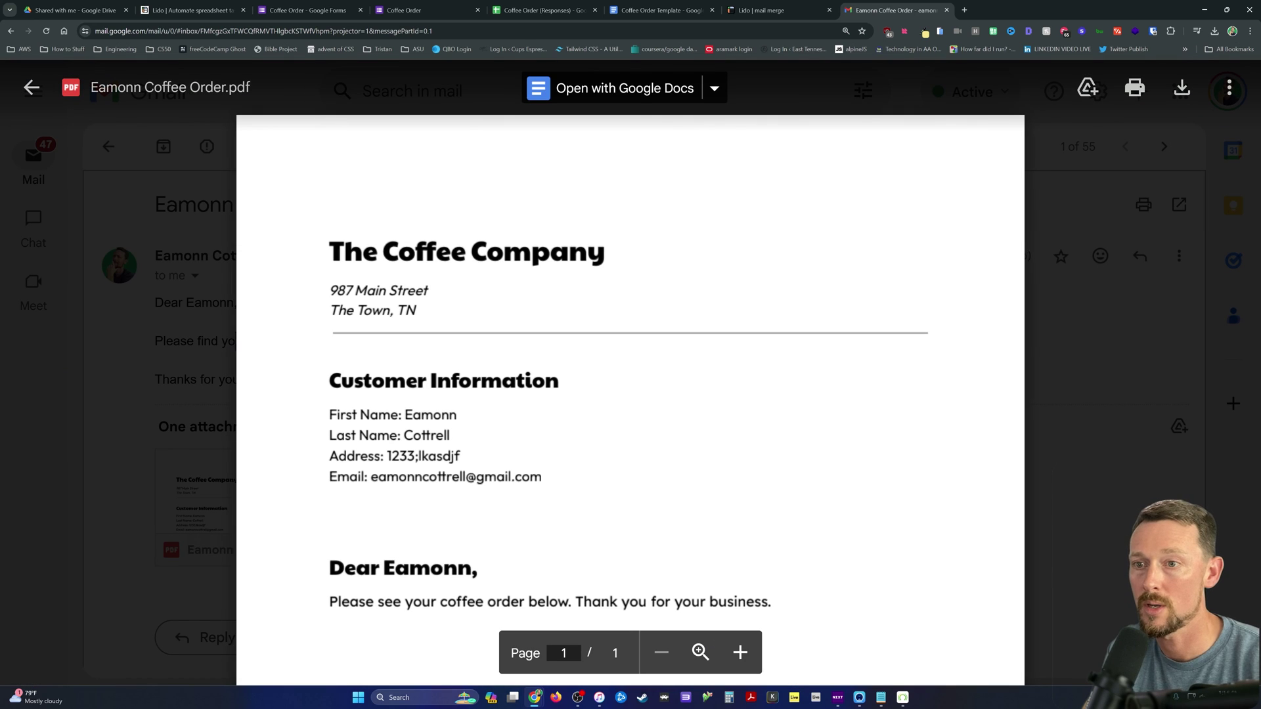
scroll(334, 345, "down", 3)
key("ctrl+shift+Tab")
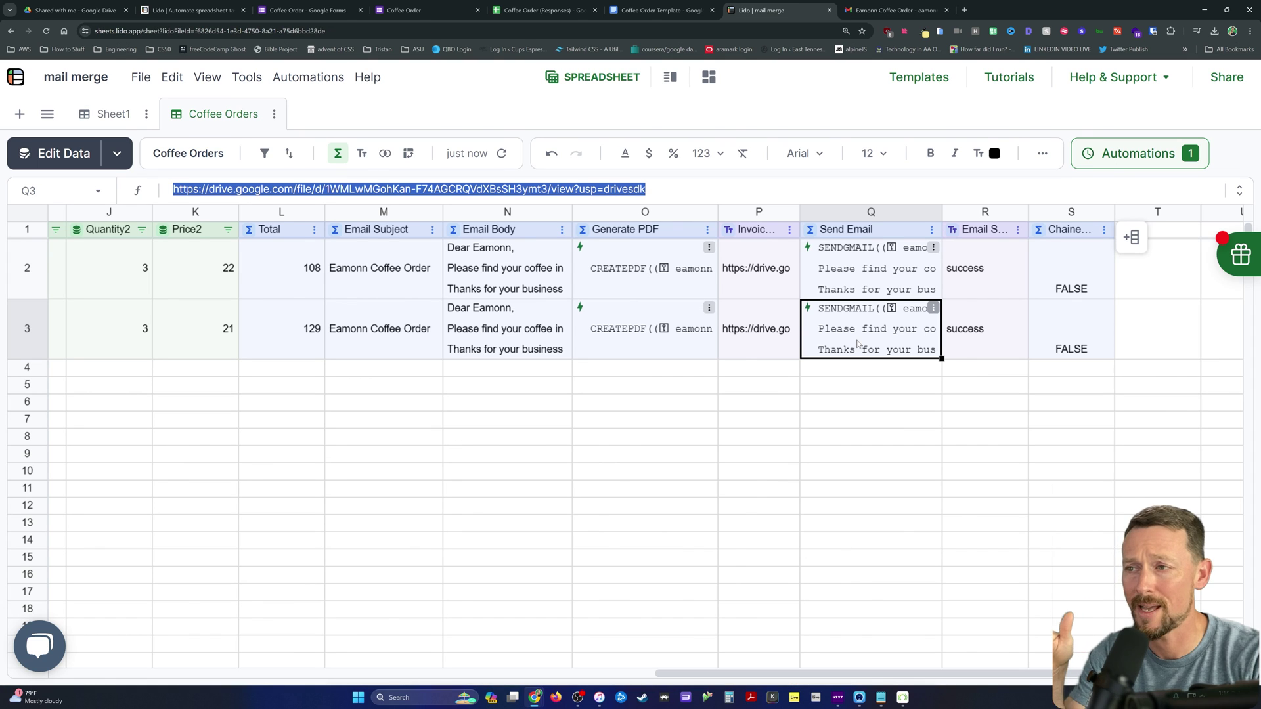